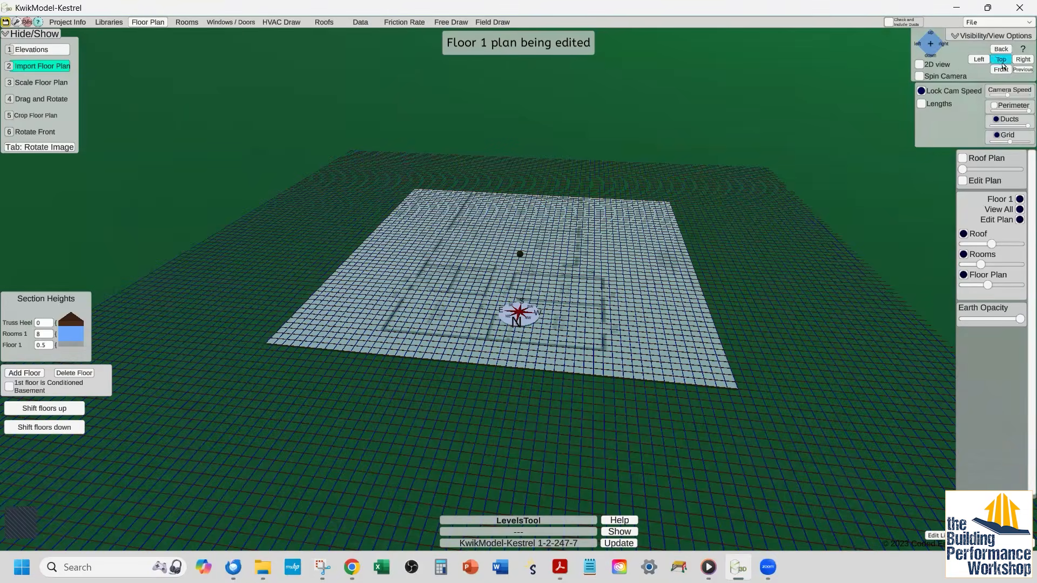
# - In top view, fit the X rulers across the garage's inside walls and scale the floor plan's X dimension to 22'5"
pyautogui.click(1001, 60)
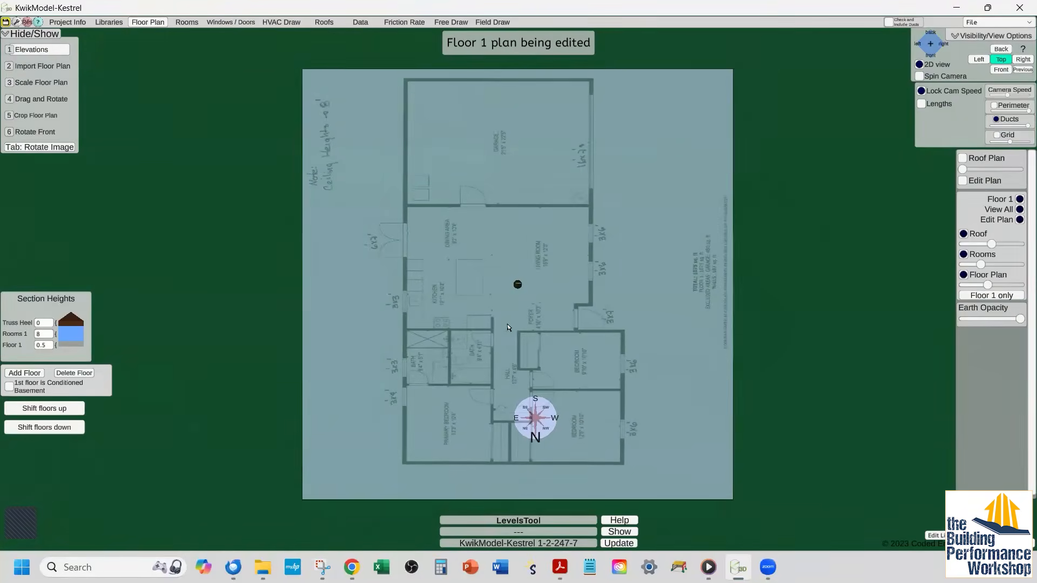
pyautogui.scroll(3, 509, 324)
pyautogui.moveTo(609, 396); pyautogui.dragTo(519, 209, button='middle')
pyautogui.click(38, 83)
pyautogui.moveTo(340, 249); pyautogui.dragTo(288, 250)
pyautogui.moveTo(748, 250); pyautogui.dragTo(717, 251)
pyautogui.write('225')
pyautogui.click(38, 329)
# - Fit the Z rulers along the garage's other inside dimension and scale the plan's Z dimension to 21'5"
pyautogui.moveTo(858, 324); pyautogui.dragTo(636, 50)
pyautogui.moveTo(548, 486)
pyautogui.mouseDown(button='middle')
pyautogui.moveTo(525, 95)
pyautogui.moveTo(533, 486)
pyautogui.mouseUp(button='middle')
pyautogui.moveTo(607, 486); pyautogui.dragTo(615, 342)
pyautogui.click(37, 329)
pyautogui.moveTo(578, 175); pyautogui.dragTo(601, 323, button='middle')
pyautogui.click(17, 312)
pyautogui.write('21')
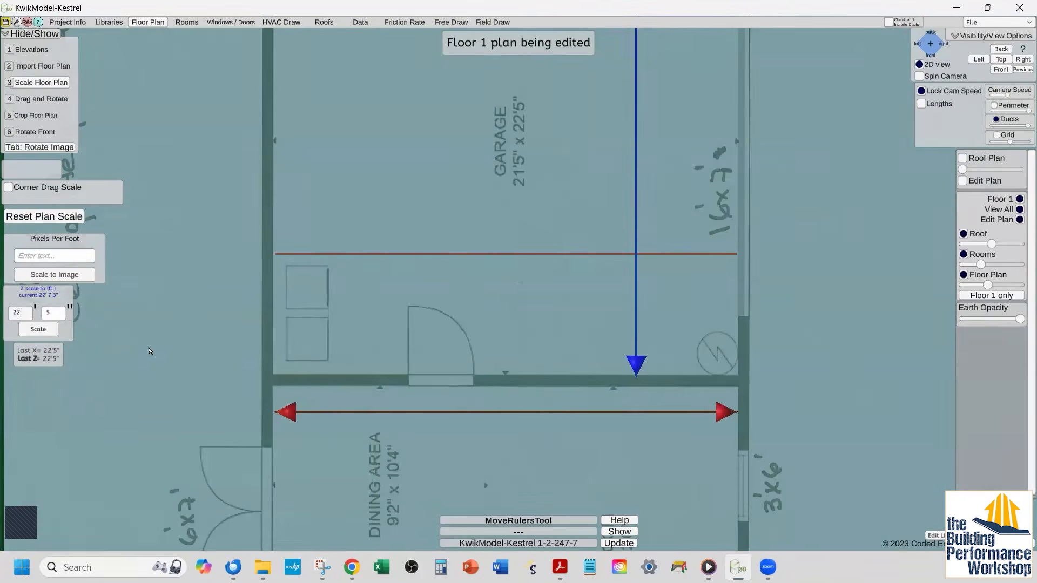
pyautogui.click(40, 328)
# - Place a conditioned rectangle room over the primary bedroom and fit its edges to the walls in 2D view
pyautogui.scroll(-3, 617, 468)
pyautogui.moveTo(617, 469); pyautogui.dragTo(627, 377, button='middle')
pyautogui.scroll(-3, 626, 377)
pyautogui.moveTo(590, 308); pyautogui.dragTo(602, 260, button='middle')
pyautogui.moveTo(602, 260); pyautogui.dragTo(888, 60, button='right')
pyautogui.click(919, 64)
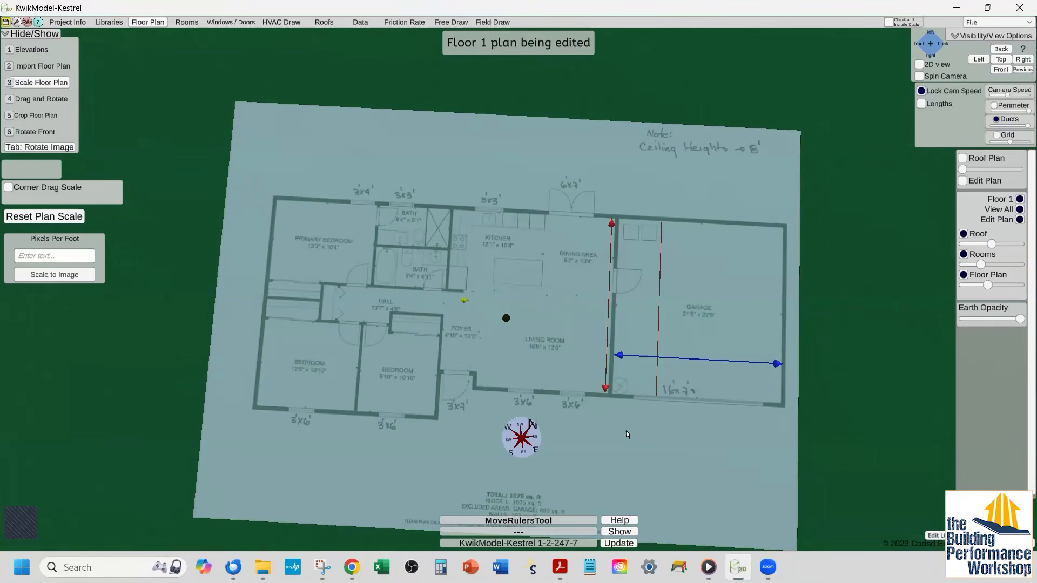
pyautogui.moveTo(627, 434); pyautogui.dragTo(648, 432, button='right')
pyautogui.click(185, 21)
pyautogui.click(295, 243)
pyautogui.click(919, 64)
pyautogui.scroll(2, 467, 301)
pyautogui.moveTo(341, 210); pyautogui.dragTo(371, 210)
# - Cover the remaining bedrooms, both baths, the closets and the hall with rectangle rooms fitted to the plan's walls
pyautogui.click(296, 373)
pyautogui.moveTo(250, 372); pyautogui.dragTo(233, 373)
pyautogui.moveTo(335, 372); pyautogui.dragTo(356, 373)
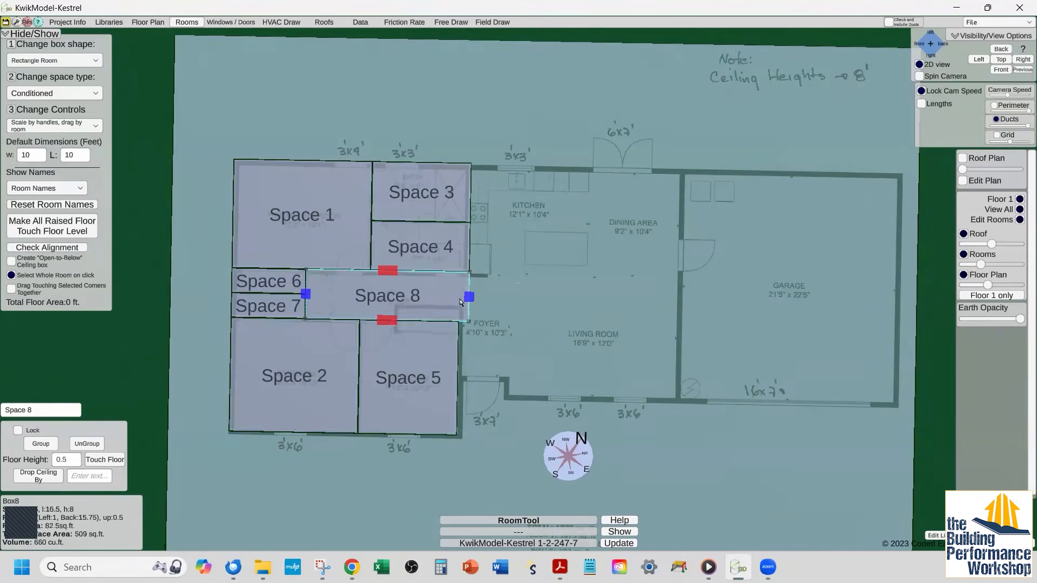
pyautogui.moveTo(468, 297); pyautogui.dragTo(459, 297)
# - Cover the foyer and living room with two rectangle rooms, including the strip along the 3x6 windows
pyautogui.click(508, 324)
pyautogui.moveTo(508, 373); pyautogui.dragTo(508, 376)
pyautogui.moveTo(558, 324); pyautogui.dragTo(681, 326)
pyautogui.click(566, 427)
pyautogui.moveTo(516, 426); pyautogui.dragTo(506, 426)
pyautogui.moveTo(614, 429); pyautogui.dragTo(680, 429)
pyautogui.moveTo(592, 477); pyautogui.dragTo(593, 402)
# - Place one rectangle room over the kitchen and dining area and another over the garage, fitting both to the walls
pyautogui.click(520, 223)
pyautogui.moveTo(520, 173); pyautogui.dragTo(520, 164)
pyautogui.moveTo(569, 219); pyautogui.dragTo(682, 219)
pyautogui.click(796, 297)
pyautogui.moveTo(796, 297); pyautogui.dragTo(734, 217)
pyautogui.moveTo(785, 218); pyautogui.dragTo(902, 220)
pyautogui.moveTo(790, 269); pyautogui.dragTo(789, 405)
# - Group the two living room spaces and name the group "liv"
pyautogui.click(662, 362)
pyautogui.keyDown('shift'); pyautogui.click(648, 390); pyautogui.keyUp('shift')
pyautogui.click(40, 444)
pyautogui.click(60, 410)
pyautogui.write('liv')
# - Name the primary bedroom "prim bed" and group it with the adjoining closet space
pyautogui.click(294, 227)
pyautogui.write('prim bed')
pyautogui.keyDown('shift'); pyautogui.click(270, 281); pyautogui.keyUp('shift')
pyautogui.click(41, 443)
# - Group the second closet space with the 12'5" x 10'10" bedroom and name the group "bed 2"
pyautogui.click(268, 306)
pyautogui.keyDown('shift'); pyautogui.click(294, 367); pyautogui.keyUp('shift')
pyautogui.click(41, 443)
pyautogui.write('bed 2')
# - Group the 9'10" x 10'10" bedroom with the hall and name the group "bed 3"
pyautogui.click(408, 378)
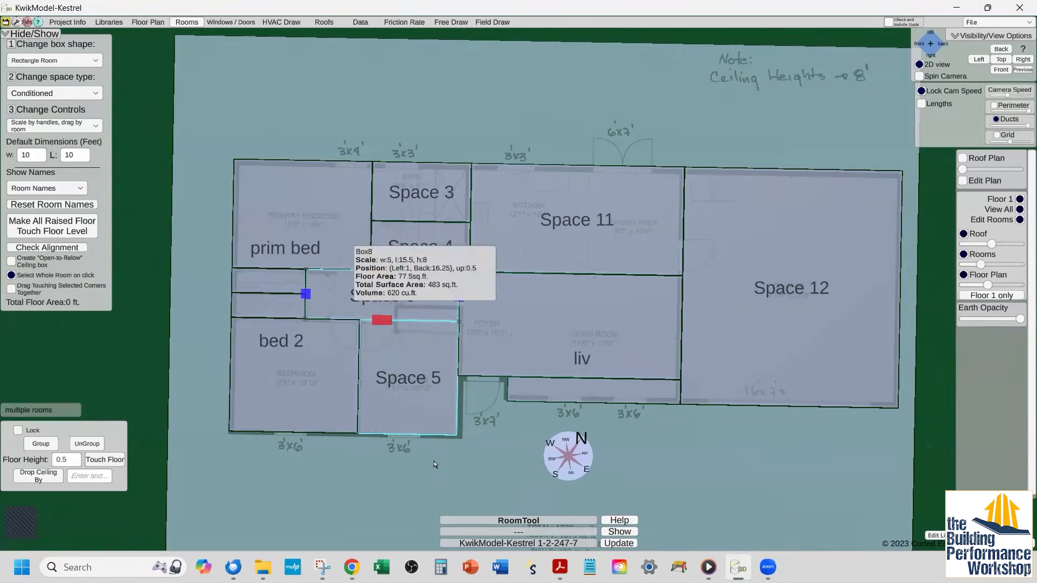
pyautogui.click(40, 443)
pyautogui.write('bed 3')
# - Name the bathroom next to the hall "bath 2" and the one on the outside wall "prim bath"
pyautogui.click(410, 243)
pyautogui.click(67, 410)
pyautogui.write('bath 2')
pyautogui.click(407, 211)
pyautogui.click(67, 409)
pyautogui.write('prim bat')
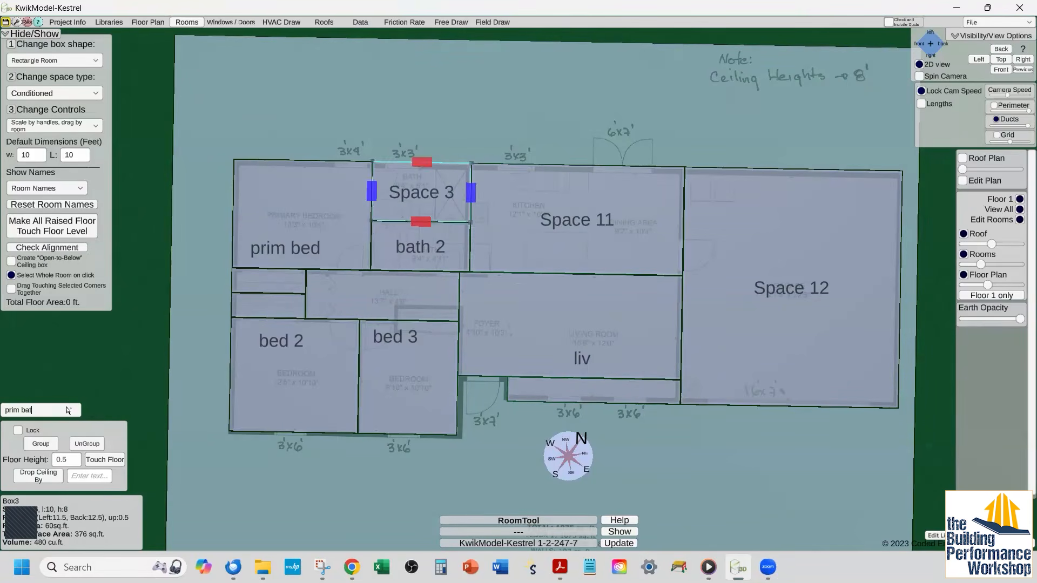
pyautogui.write('h')
# - Name the kitchen and dining space "kitch din" and the large end space "garage"
pyautogui.click(577, 220)
pyautogui.click(43, 410)
pyautogui.write('kitch din')
pyautogui.click(778, 291)
pyautogui.click(54, 410)
pyautogui.write('garage')
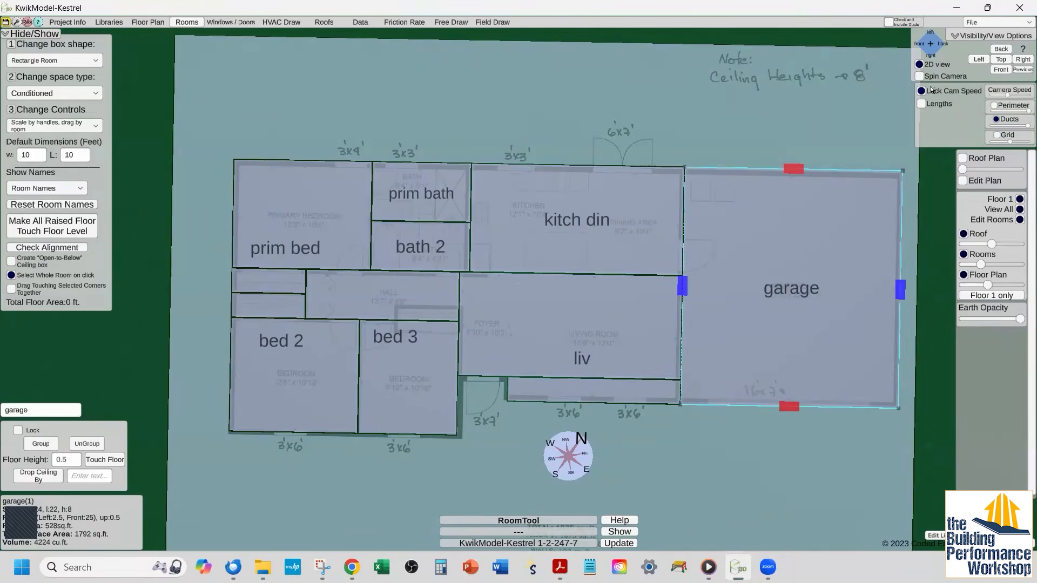
# - Return to the 3D view and place a horizontal air handler above the wall between the dining area and garage
pyautogui.click(919, 64)
pyautogui.moveTo(702, 243); pyautogui.dragTo(528, 385)
pyautogui.moveTo(633, 403); pyautogui.dragTo(613, 507)
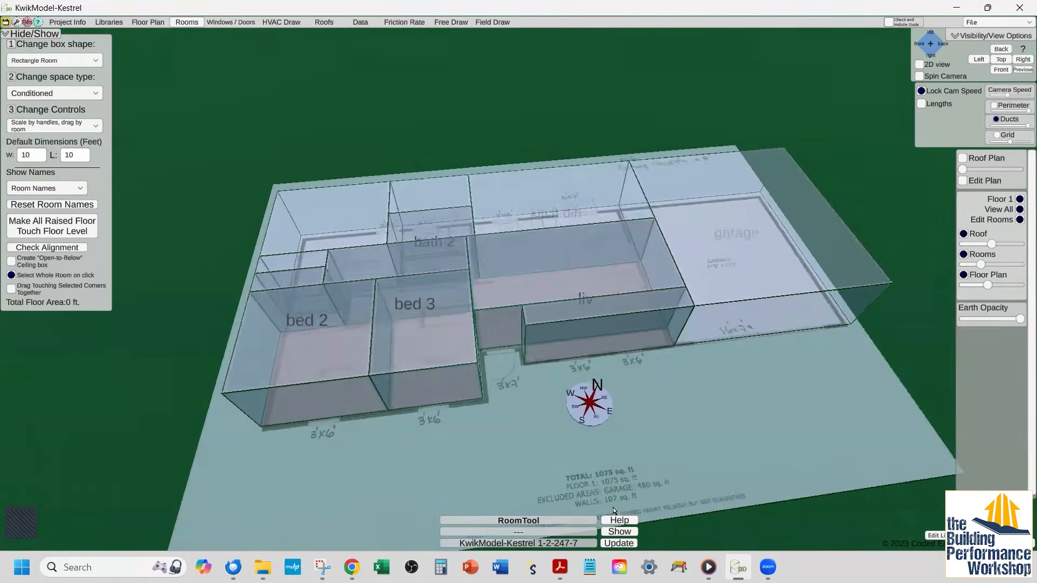
pyautogui.click(242, 24)
pyautogui.click(272, 23)
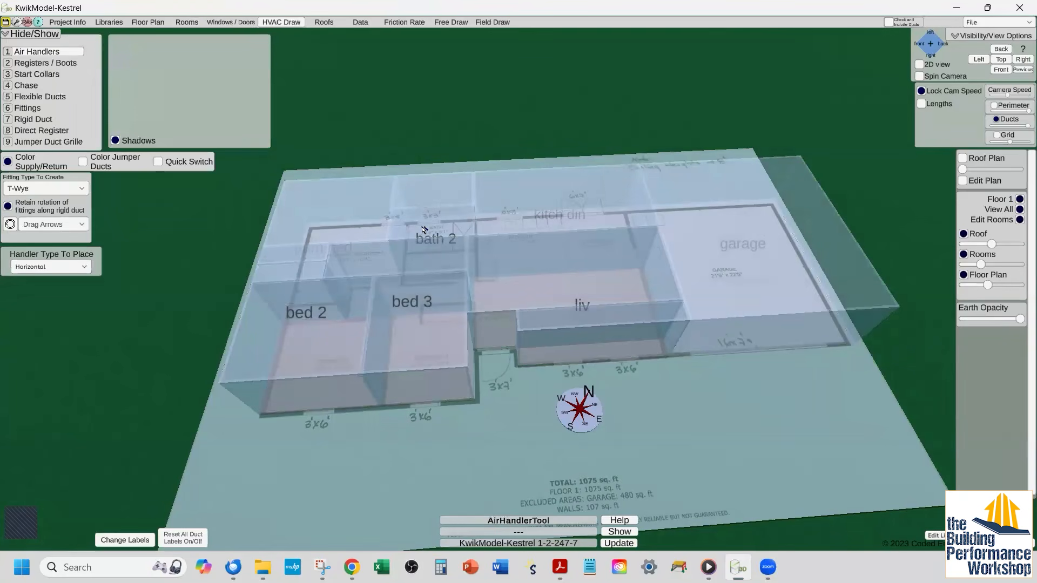
pyautogui.click(582, 250)
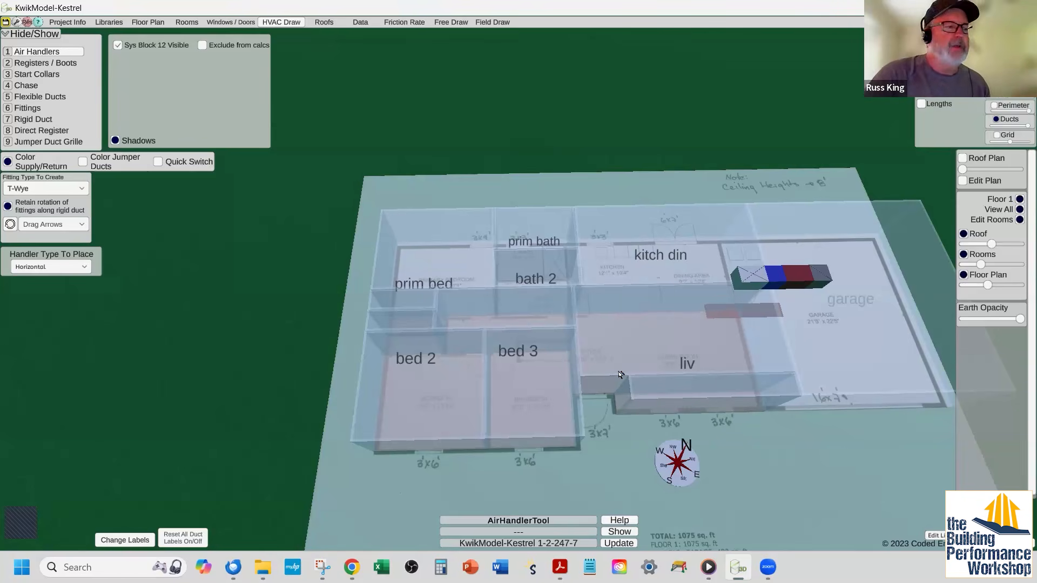
# - Place a register boot in each of prim bed, bed 2, bed 3, prim bath and bath 2
pyautogui.moveTo(740, 388); pyautogui.dragTo(739, 415, button='right')
pyautogui.click(70, 64)
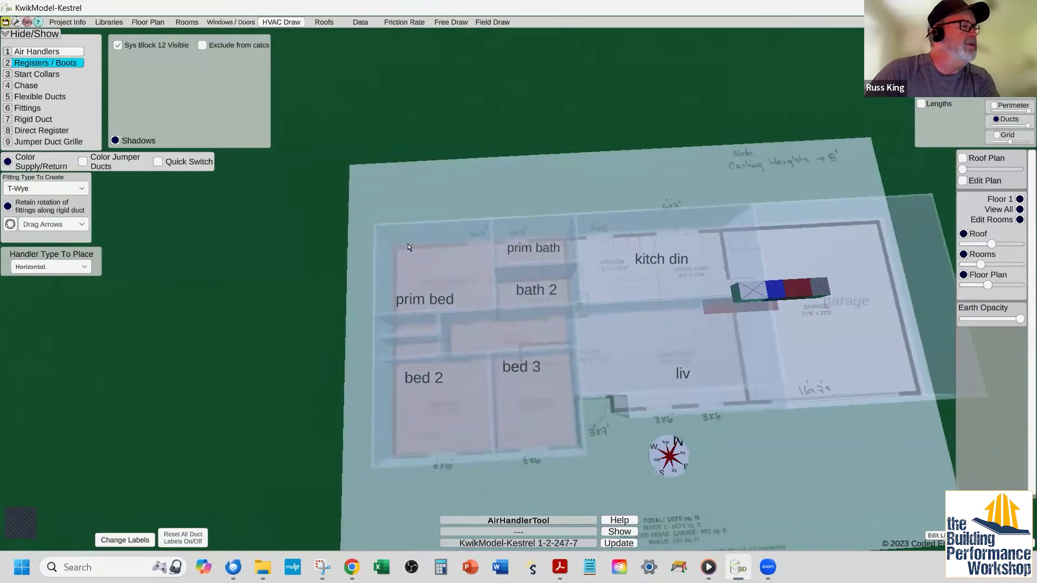
pyautogui.click(441, 279)
pyautogui.scroll(3, 445, 333)
pyautogui.click(438, 403)
pyautogui.click(590, 398)
pyautogui.click(569, 187)
pyautogui.click(590, 263)
# - Place register boots in kitch din and liv, and one more in the hall
pyautogui.click(797, 235)
pyautogui.press('r')
pyautogui.click(792, 300)
pyautogui.moveTo(792, 300); pyautogui.dragTo(387, 295, button='middle')
pyautogui.click(387, 295)
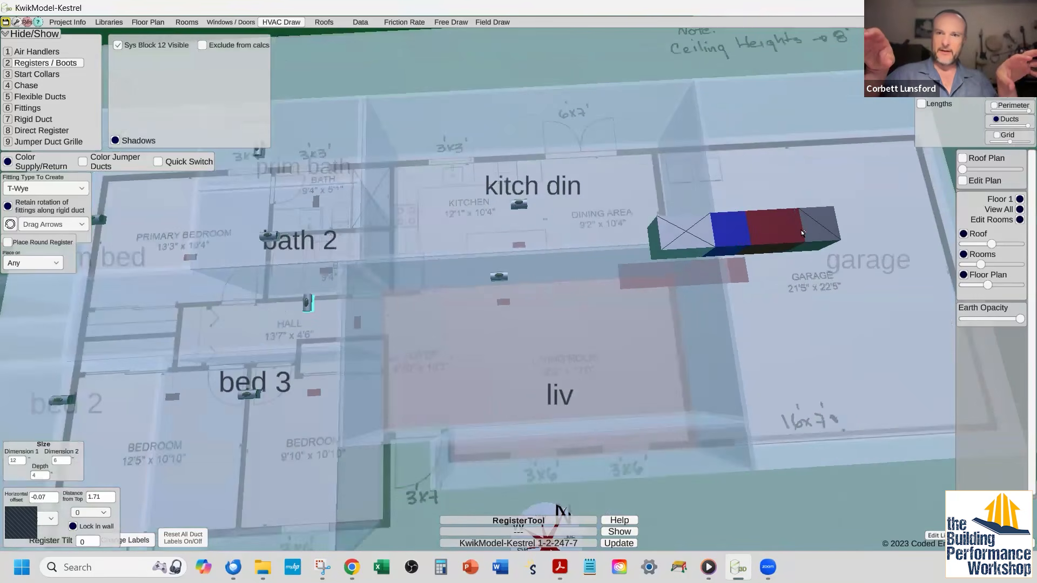
# - Set the hall register's size to 20 by 30 inches
pyautogui.scroll(3, 798, 233)
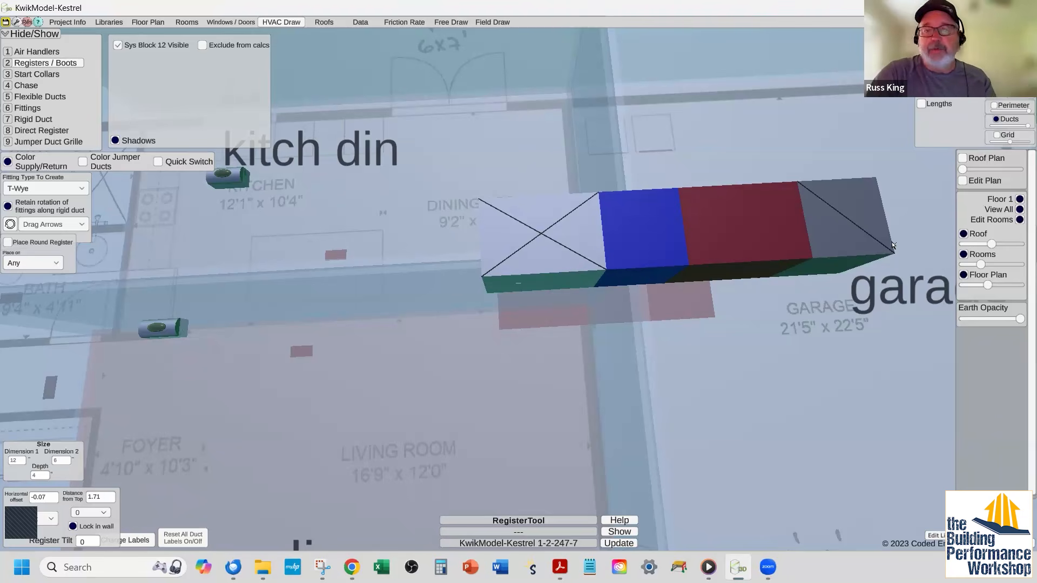
pyautogui.click(51, 266)
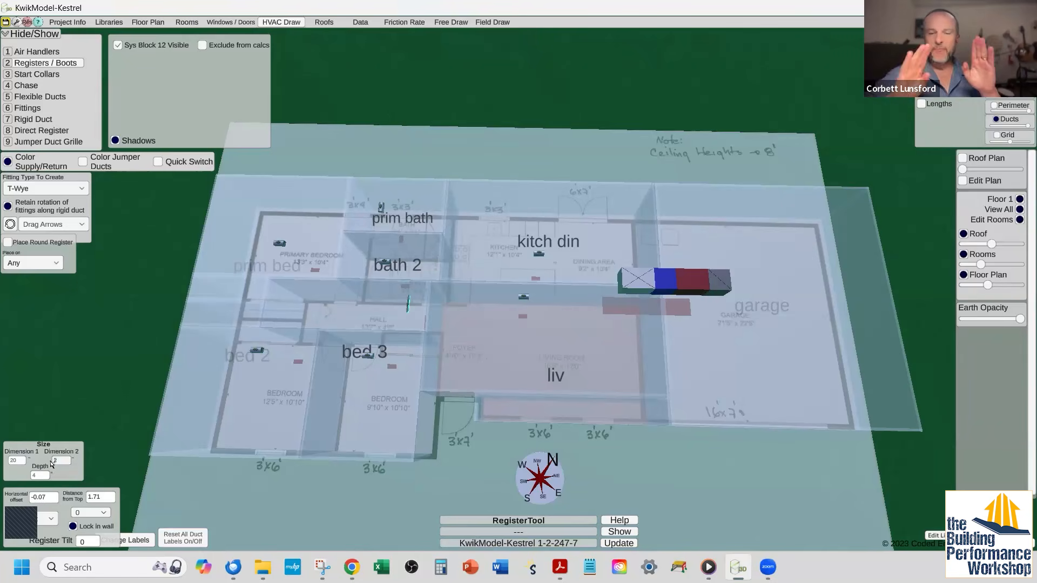
pyautogui.write('0')
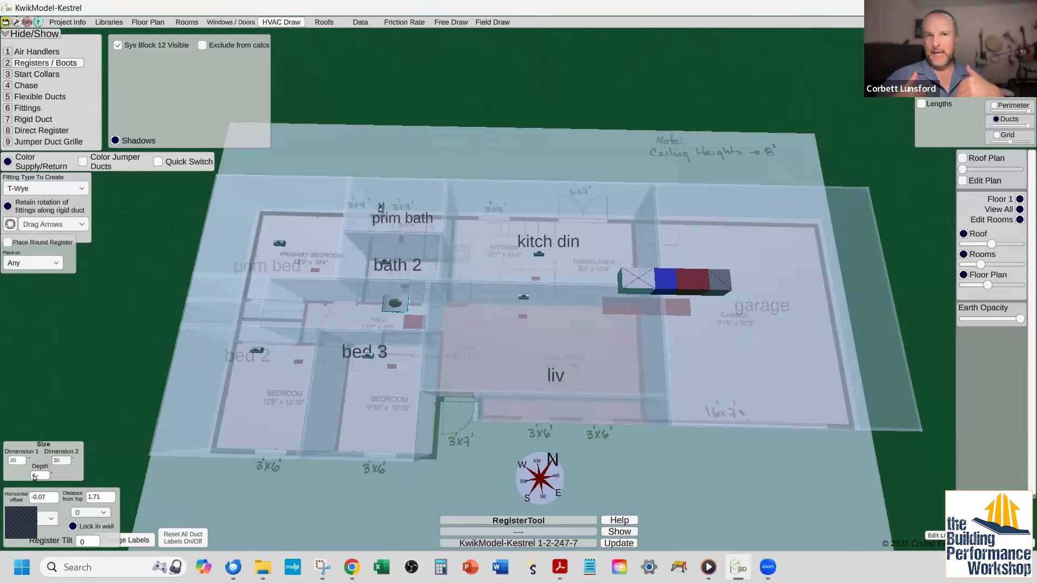
pyautogui.click(543, 387)
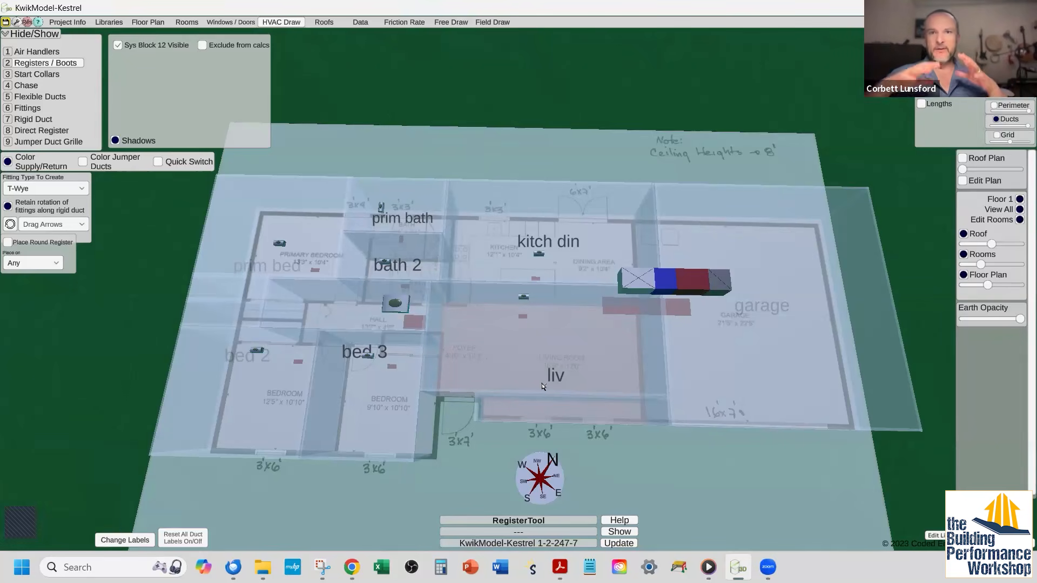
# - Add 8-inch start collars to the sides of the air handler's supply plenum
pyautogui.scroll(3, 571, 388)
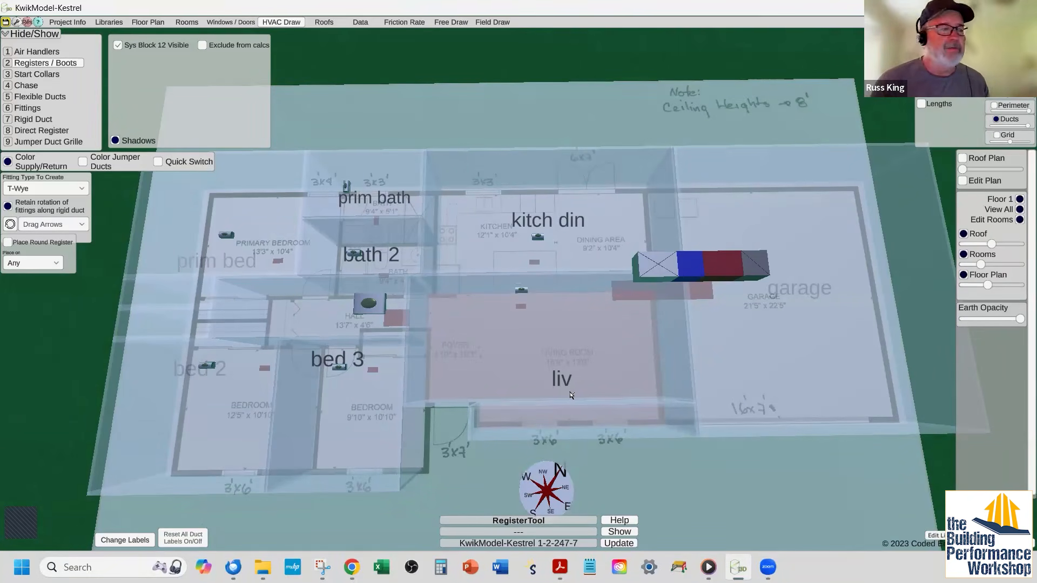
pyautogui.press('3')
pyautogui.scroll(3, 652, 264)
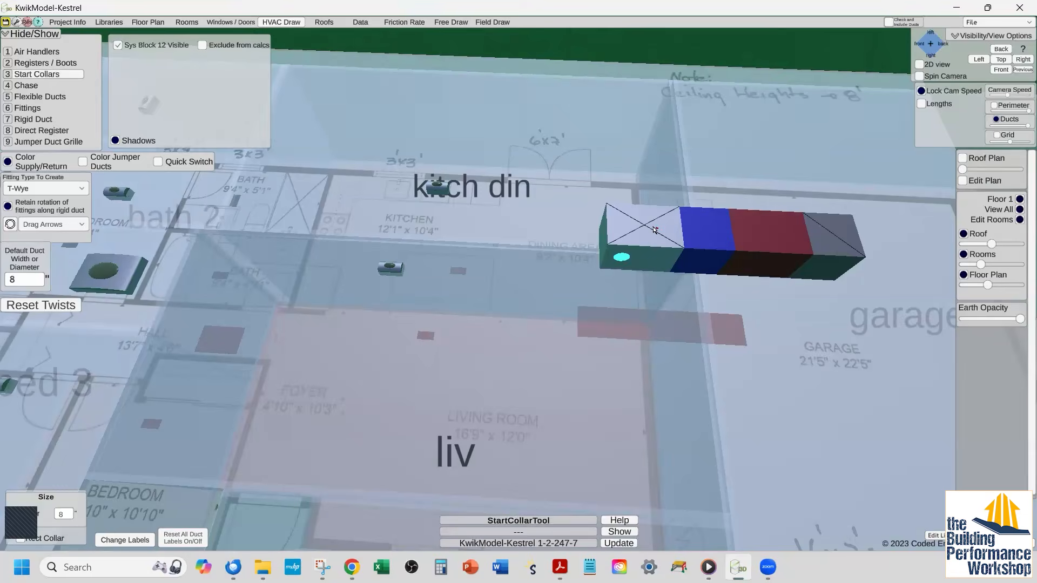
pyautogui.moveTo(655, 231); pyautogui.dragTo(798, 187, button='right')
pyautogui.moveTo(684, 132); pyautogui.dragTo(409, 168, button='right')
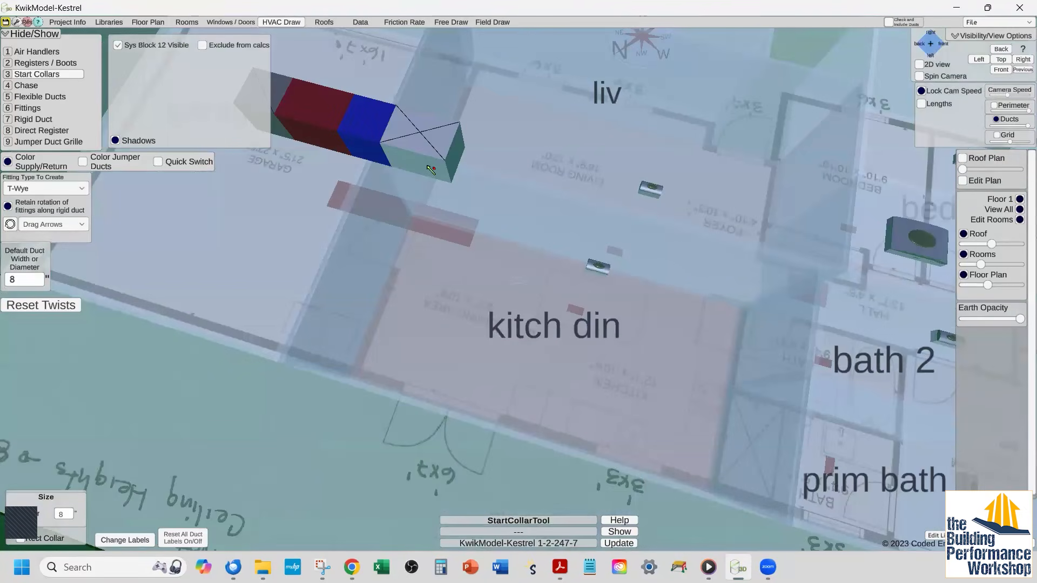
pyautogui.click(406, 162)
pyautogui.click(428, 168)
pyautogui.moveTo(588, 232); pyautogui.dragTo(644, 271, button='right')
# - Inspect the dimension and orientation settings of the air handler's fan box
pyautogui.press('1')
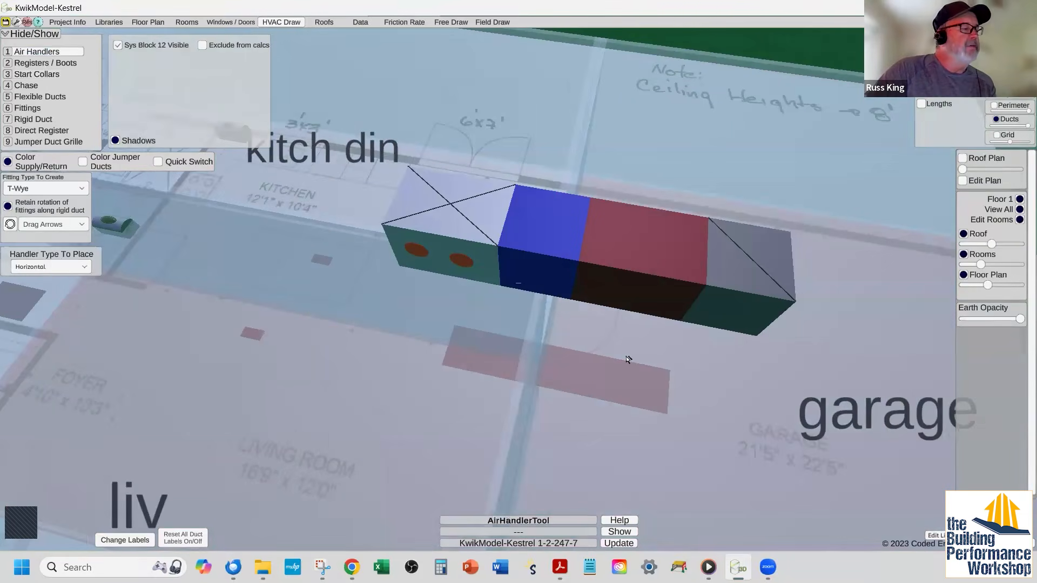
pyautogui.click(610, 355)
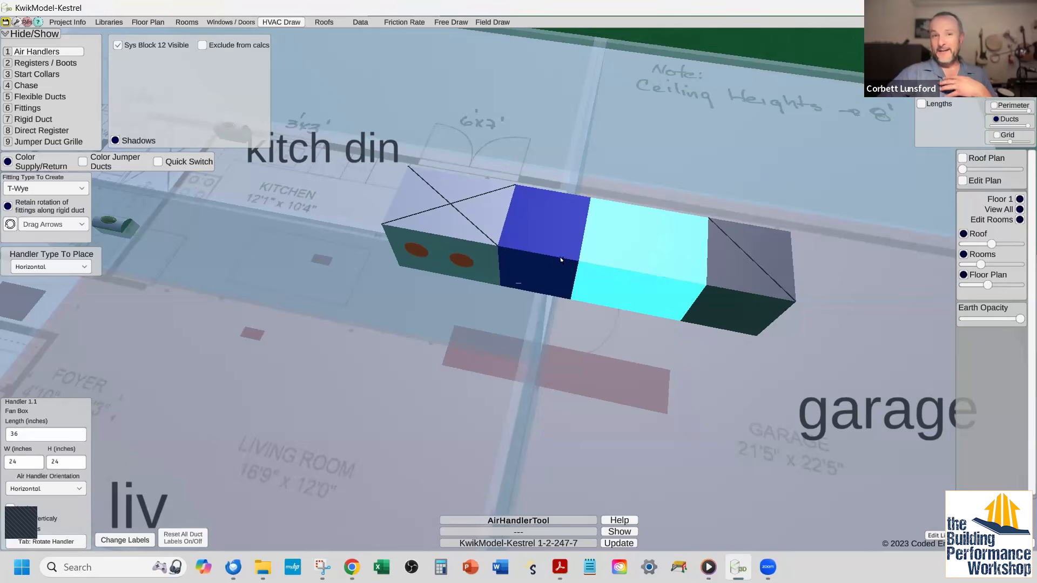
pyautogui.moveTo(608, 346); pyautogui.dragTo(611, 352, button='middle')
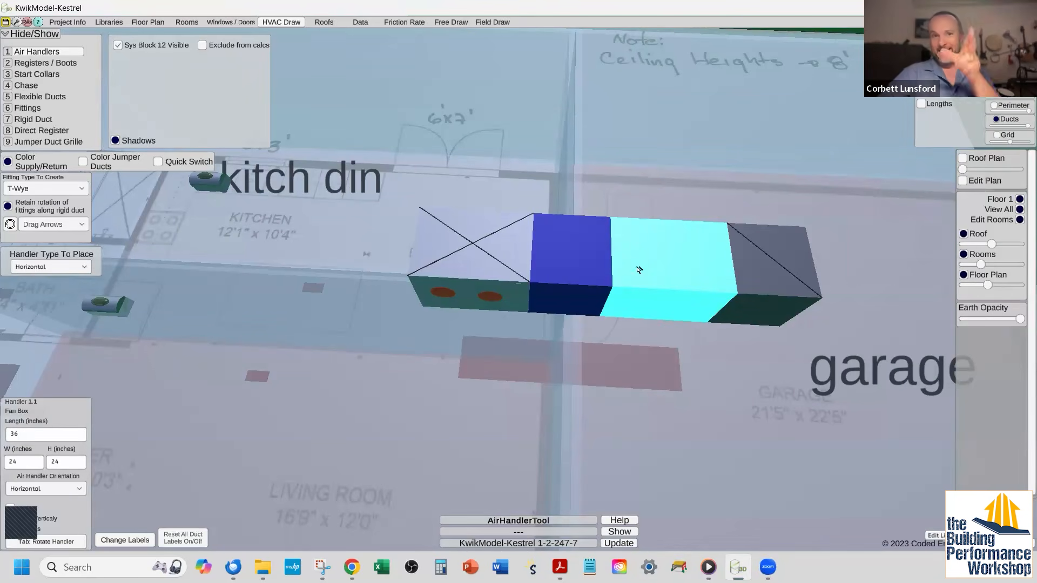
pyautogui.click(798, 290)
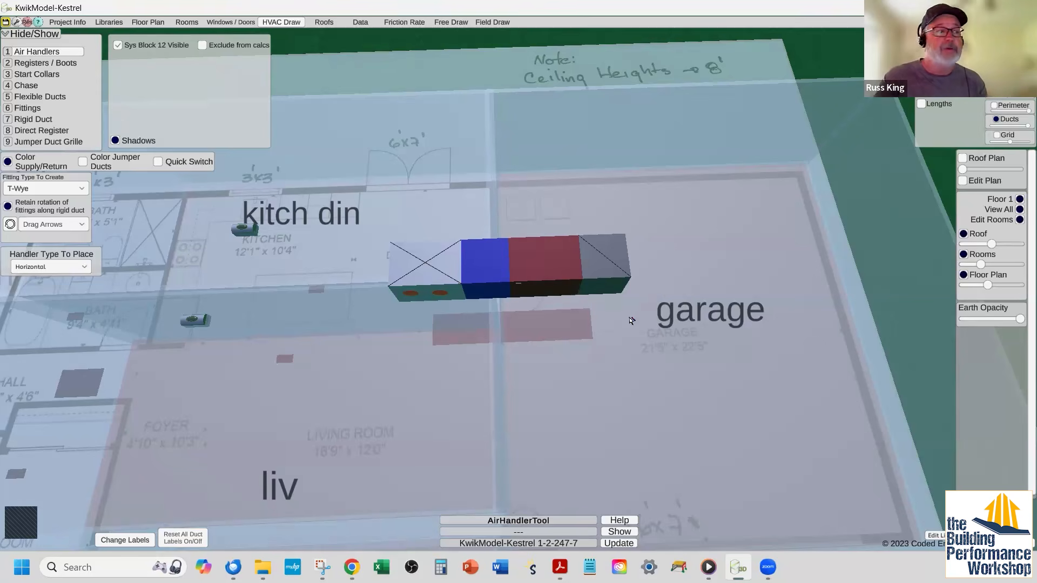
# - Run an 8-inch flexible duct from the plenum's end start collar to the bed 2 register and reshape it toward the hall
pyautogui.scroll(-3, 631, 320)
pyautogui.moveTo(308, 345); pyautogui.dragTo(378, 283, button='middle')
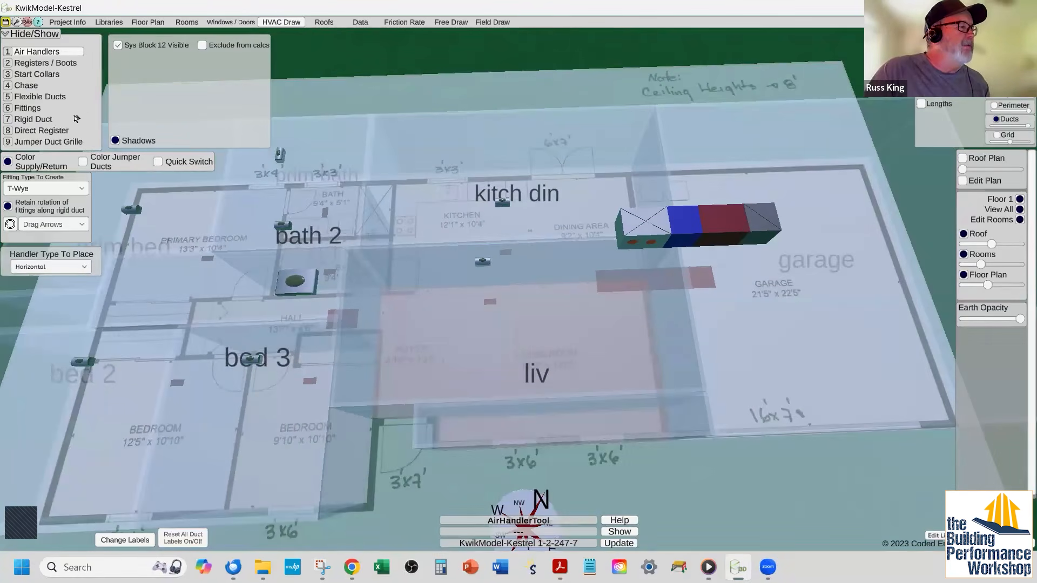
pyautogui.click(63, 98)
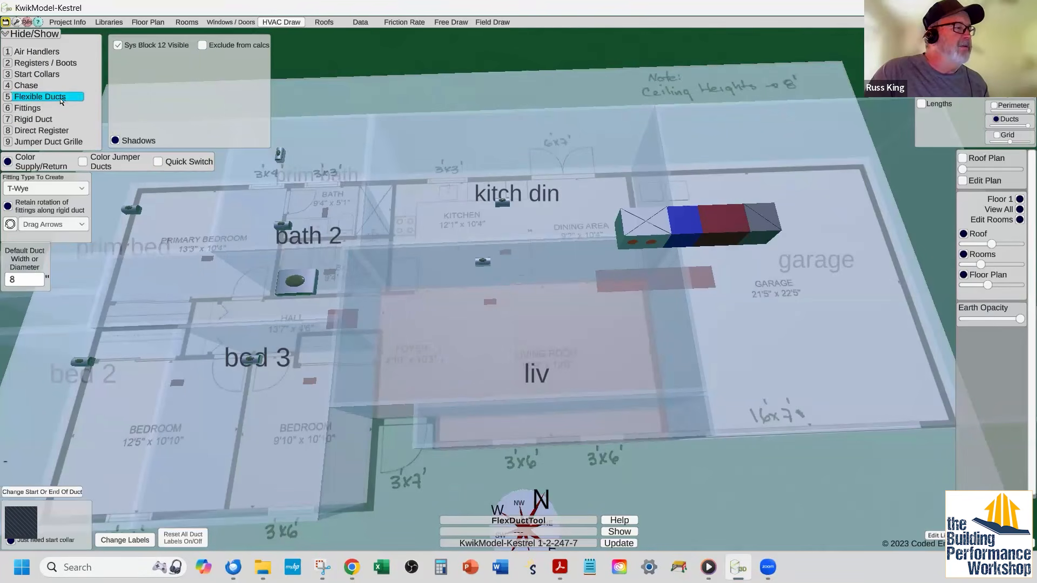
pyautogui.click(632, 244)
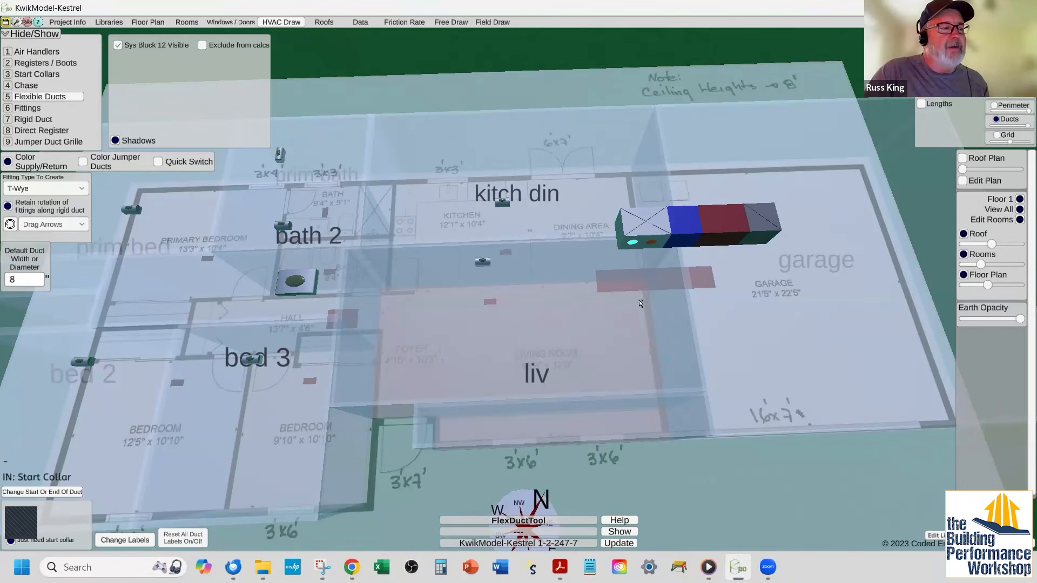
pyautogui.click(81, 362)
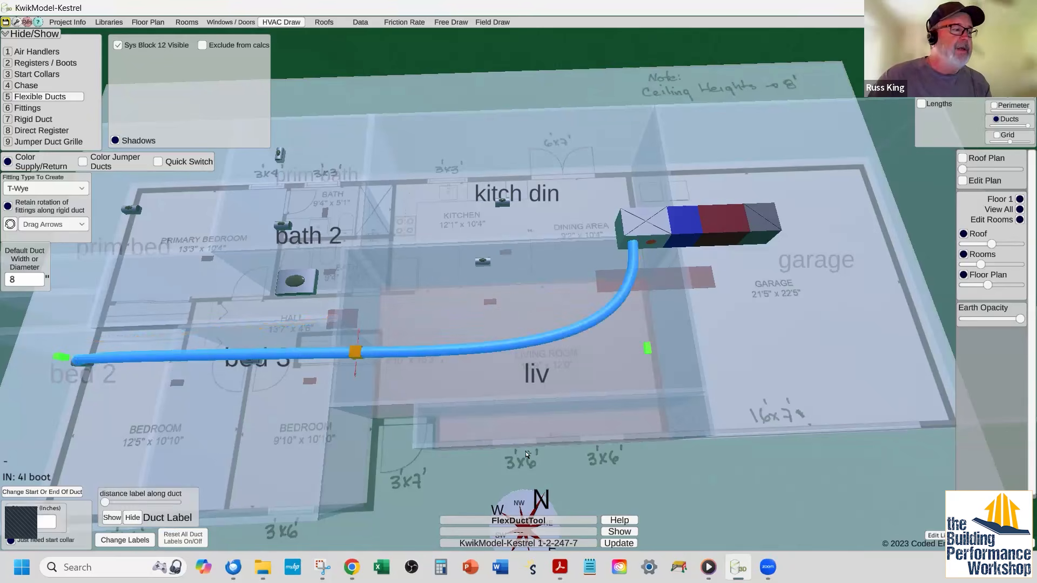
pyautogui.moveTo(577, 460); pyautogui.dragTo(662, 425, button='middle')
pyautogui.moveTo(461, 308); pyautogui.dragTo(486, 268)
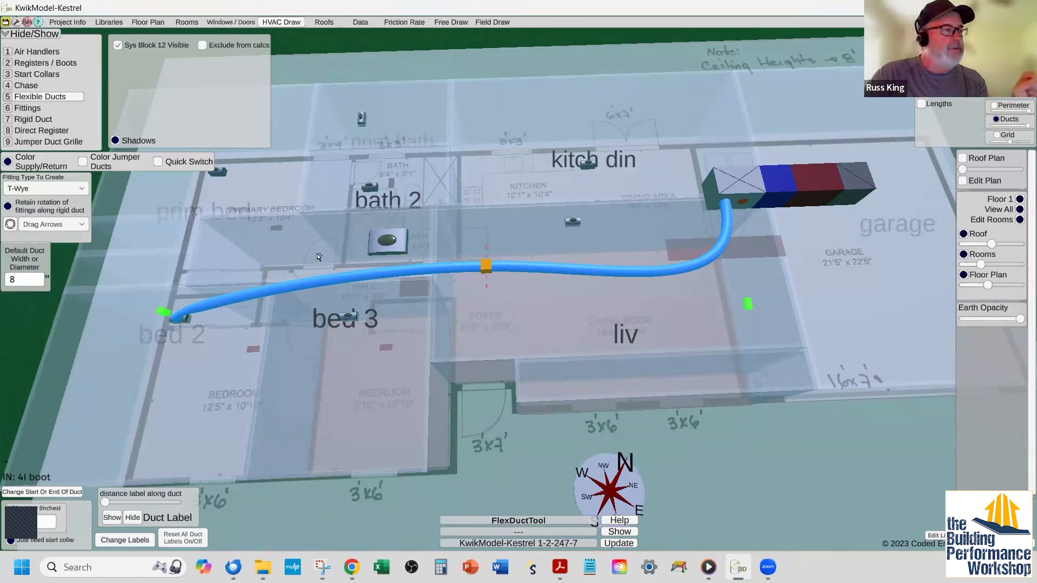
# - Insert a T-Wye fitting at the midpoint of the bed 2 duct and rotate its branch toward bed 3
pyautogui.click(60, 190)
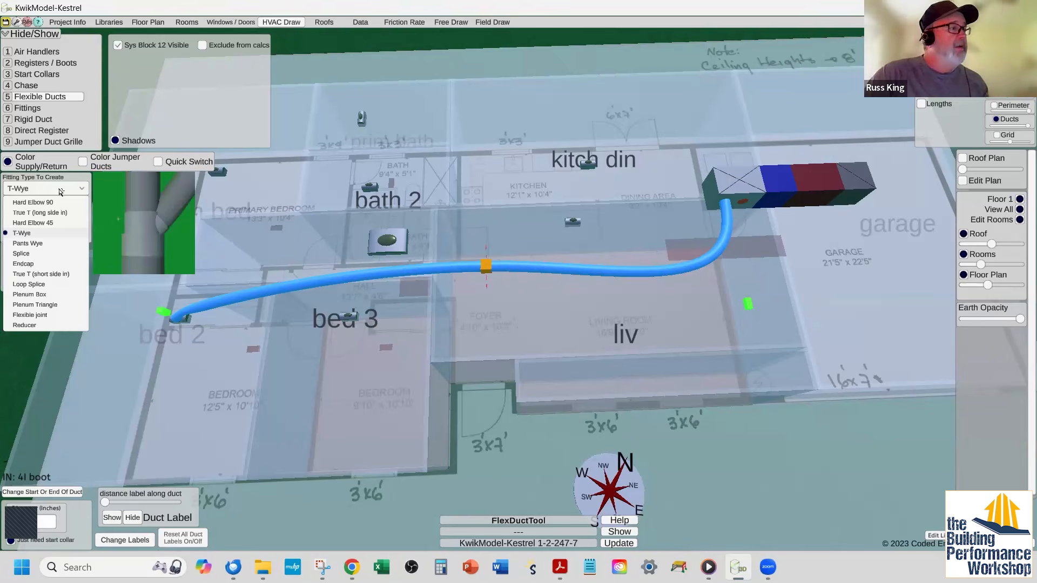
pyautogui.click(60, 190)
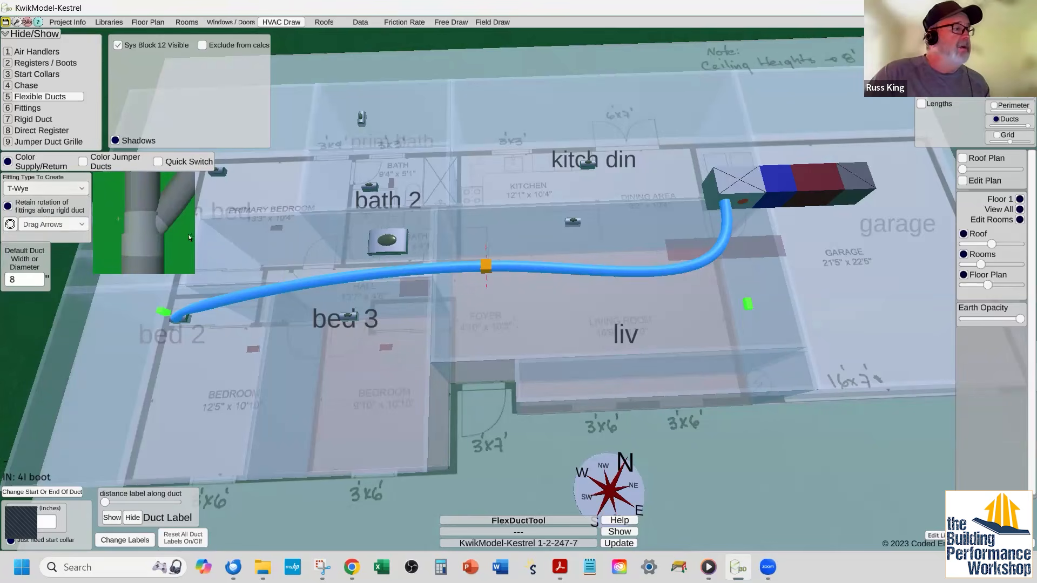
pyautogui.click(485, 279)
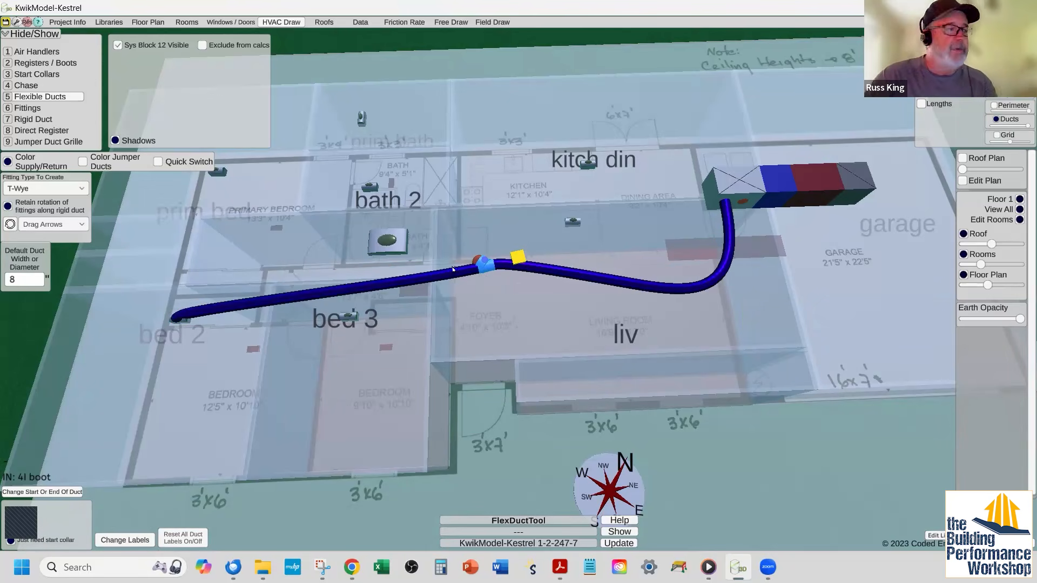
pyautogui.scroll(4, 471, 257)
pyautogui.scroll(1, 471, 257)
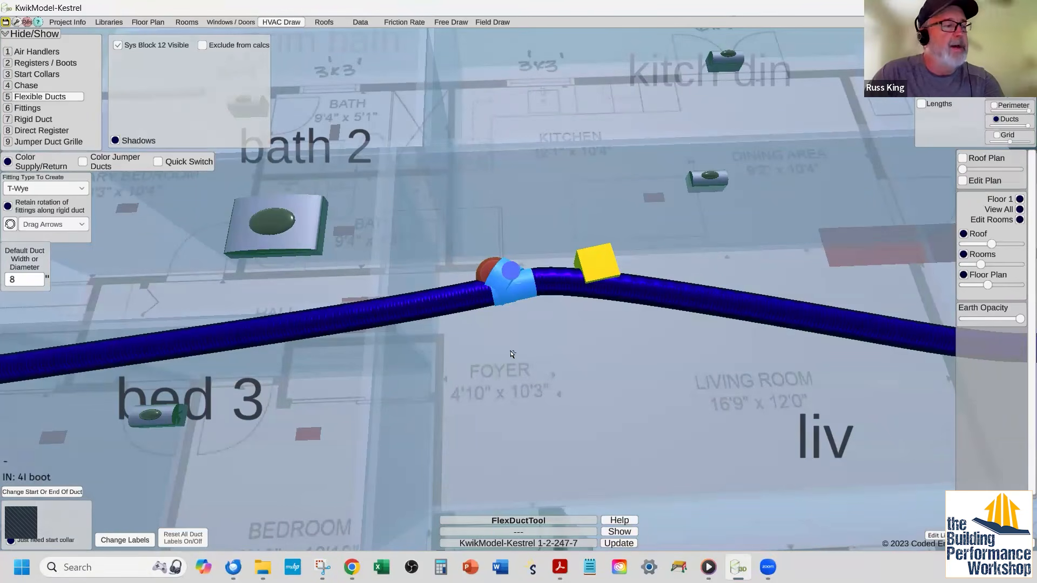
pyautogui.press('r')
pyautogui.press('r')
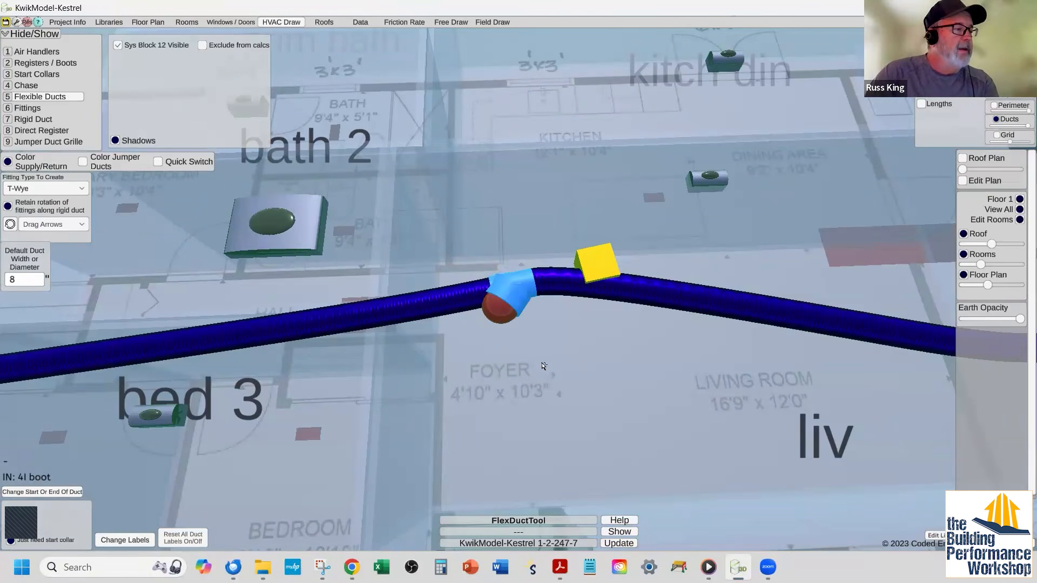
# - Run an 8-inch flexible duct from the T-Wye's branch to the bed 3 register
pyautogui.click(494, 312)
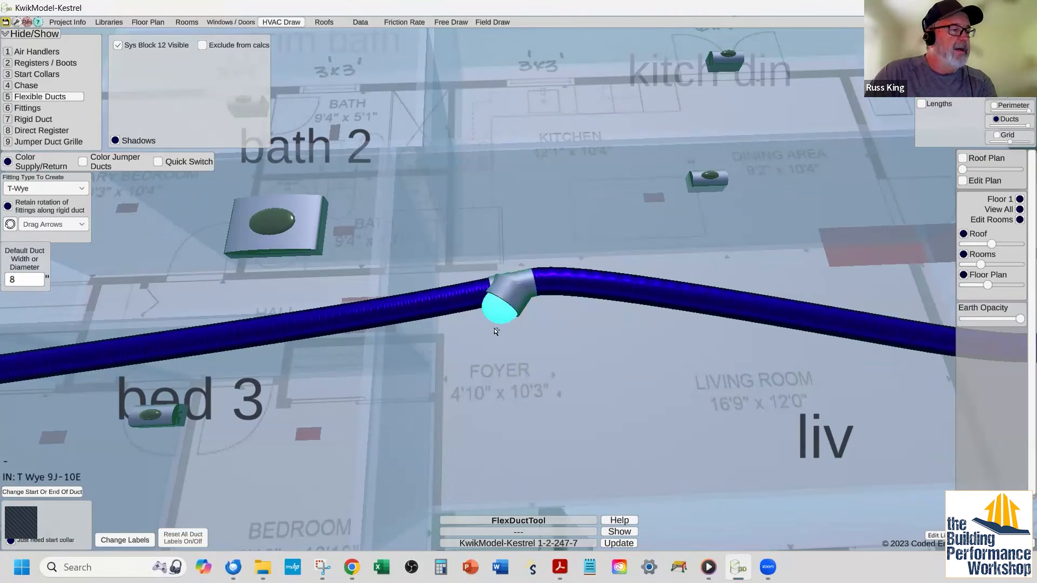
pyautogui.click(161, 419)
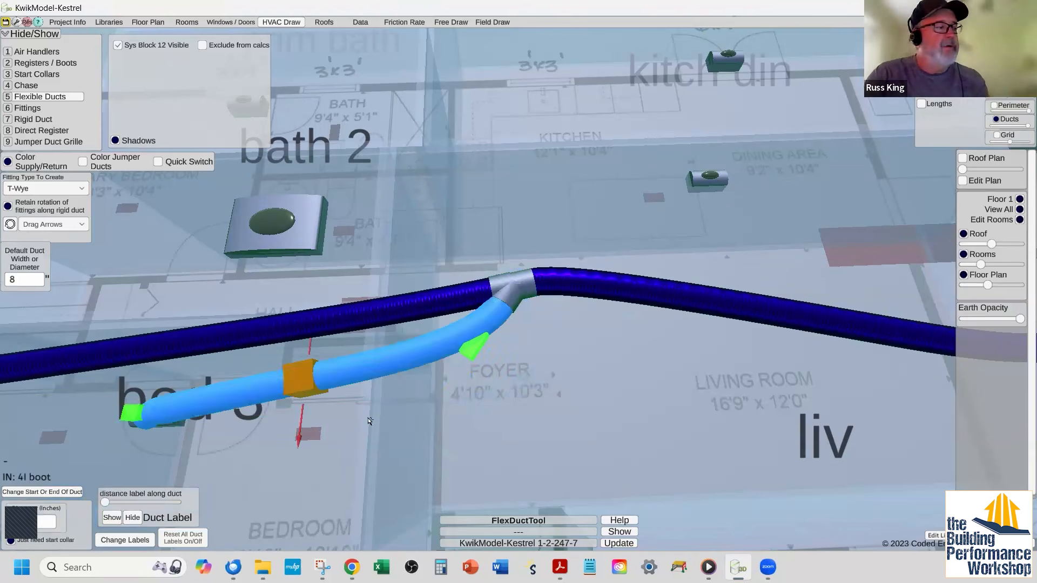
# - Run an 8-inch flexible duct from the plenum's free start collar on the living room side to the living room register
pyautogui.click(463, 430)
pyautogui.scroll(-4, 470, 426)
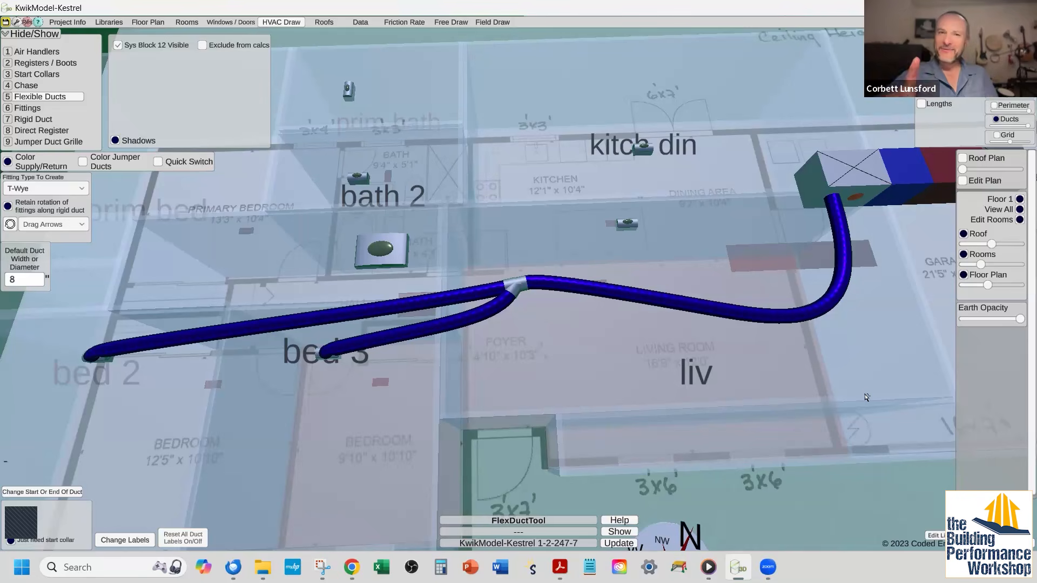
pyautogui.scroll(-3, 864, 400)
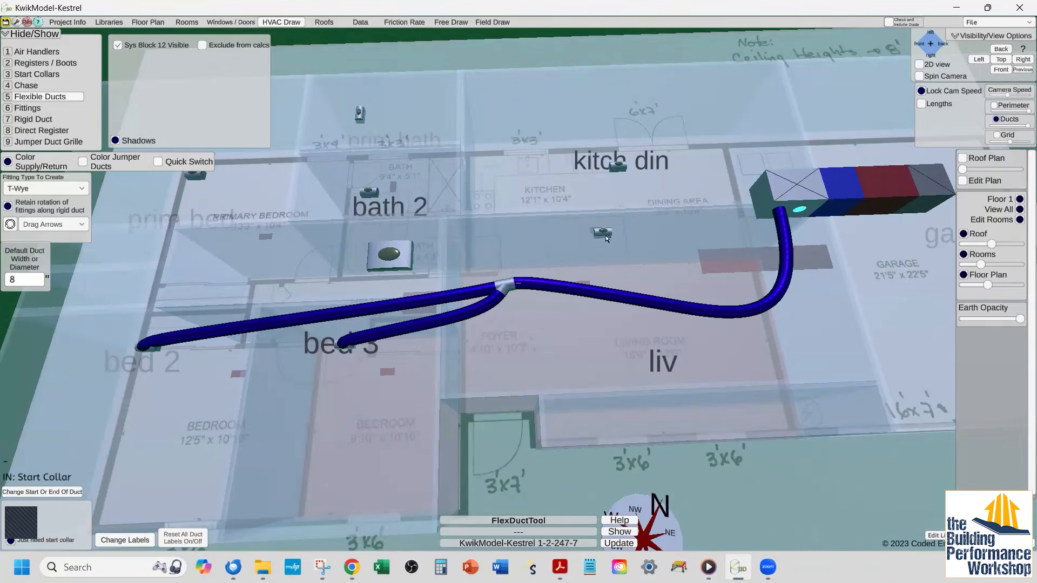
pyautogui.click(603, 233)
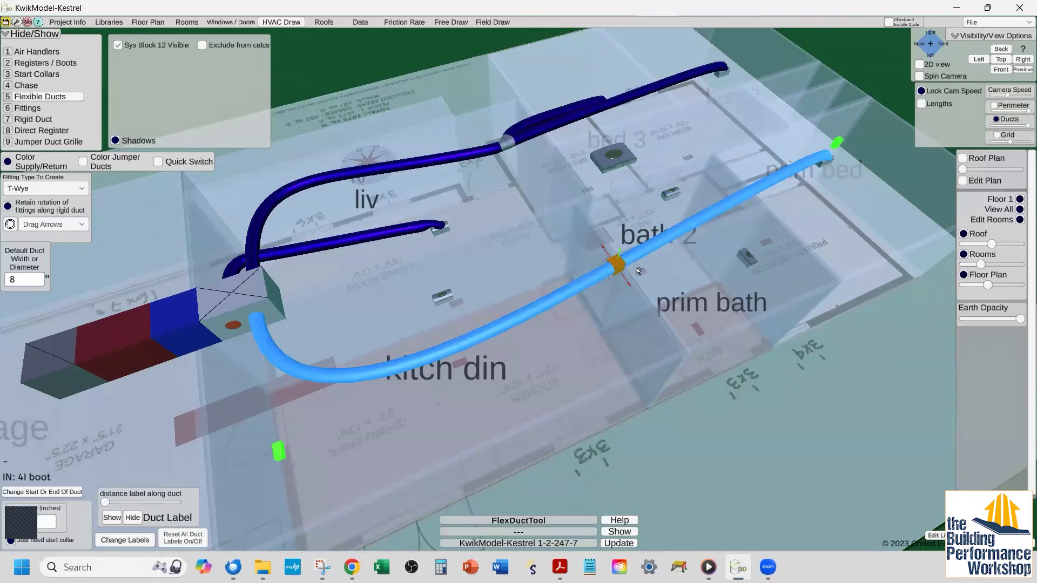
# - Branch the primary bedroom duct to the primary bath register with a T-Wye, and run an 8-inch flexible duct from the plenum to bath 2
pyautogui.click(623, 266)
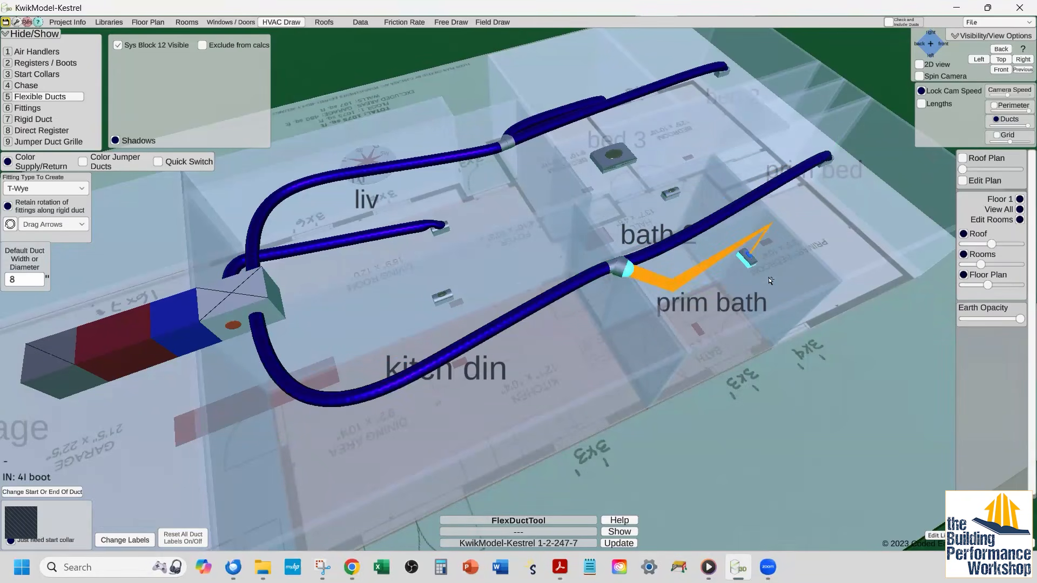
pyautogui.click(233, 326)
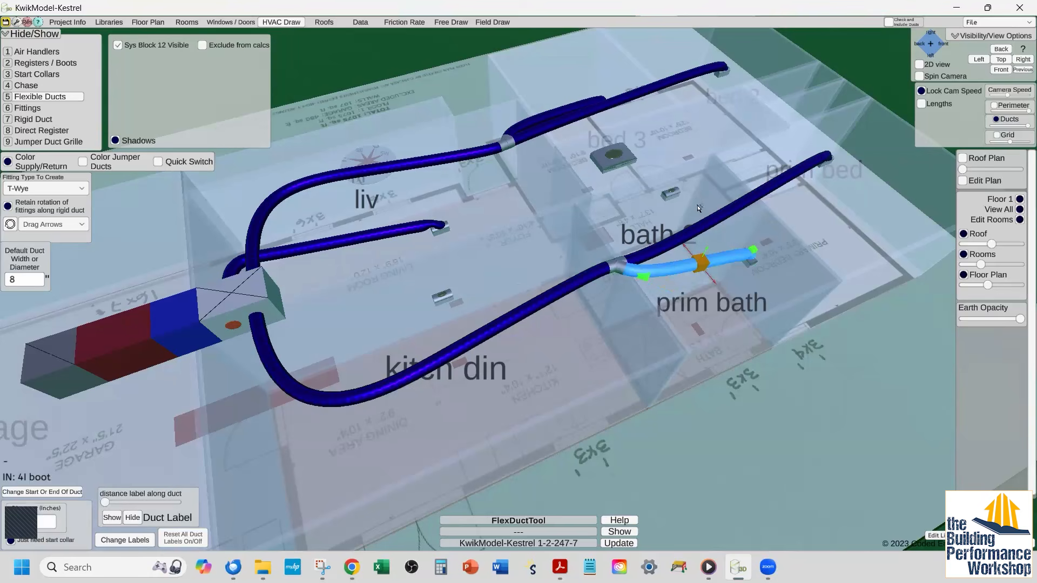
pyautogui.click(671, 194)
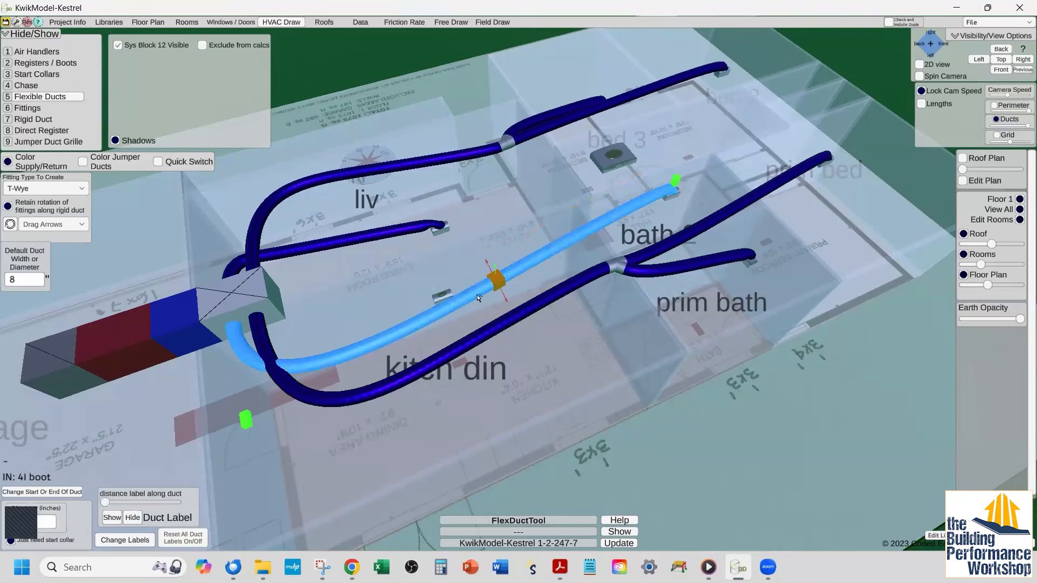
# - Insert a T-Wye into the bath 2 duct near the kitchen and connect its branch to the kitchen register with a flexible duct
pyautogui.click(415, 323)
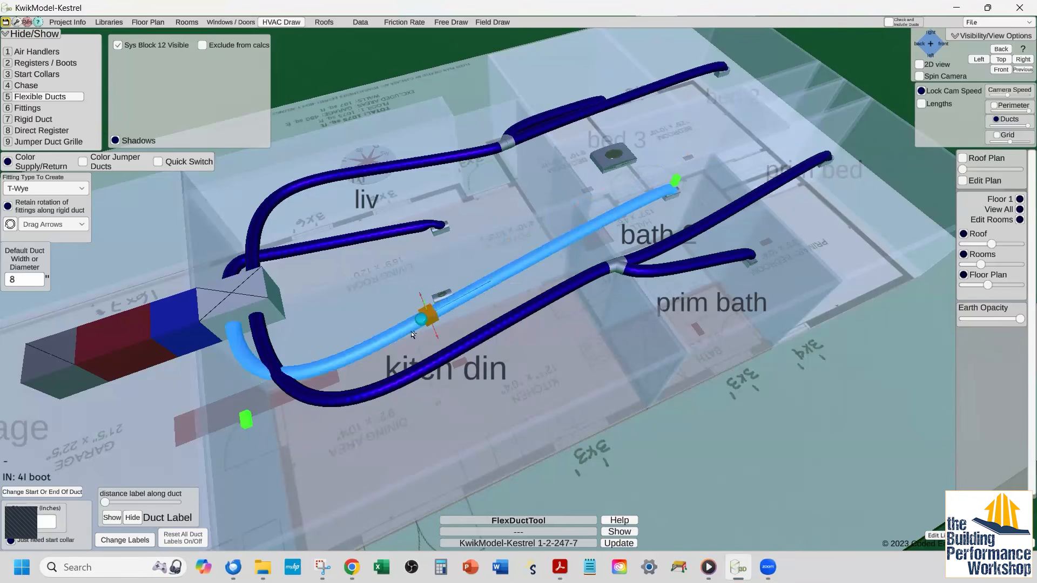
pyautogui.click(411, 331)
pyautogui.click(424, 334)
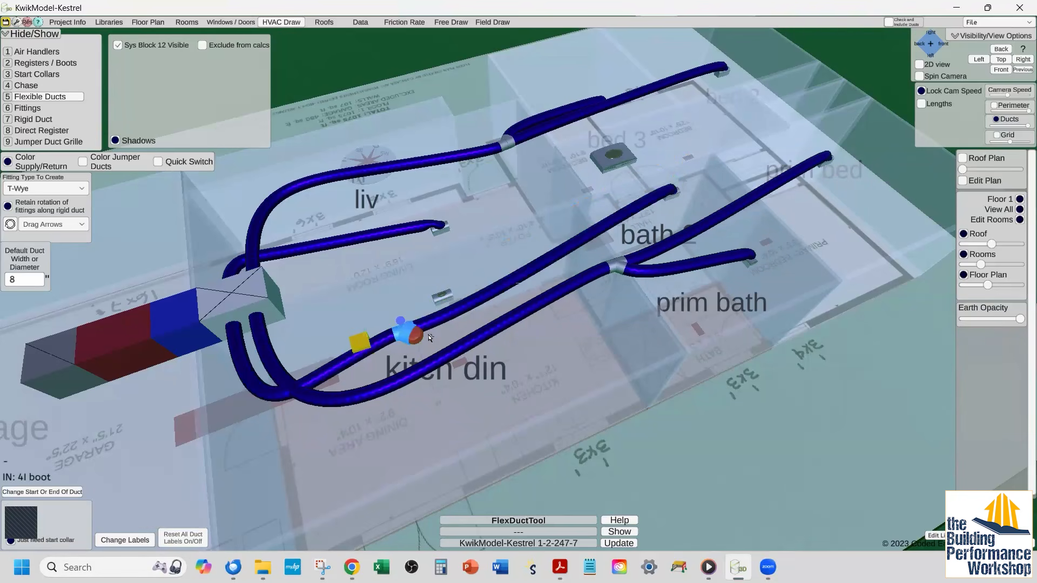
pyautogui.click(438, 297)
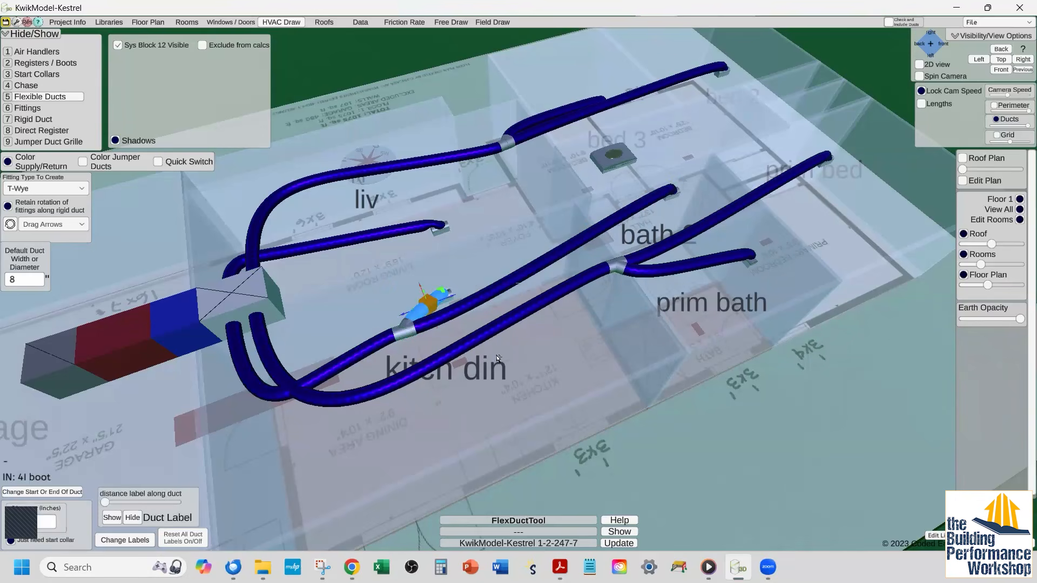
pyautogui.click(367, 378)
# - Examine the supply duct layout around the plenum and across the rooms from several angles and distances
pyautogui.moveTo(629, 398); pyautogui.dragTo(527, 395, button='right')
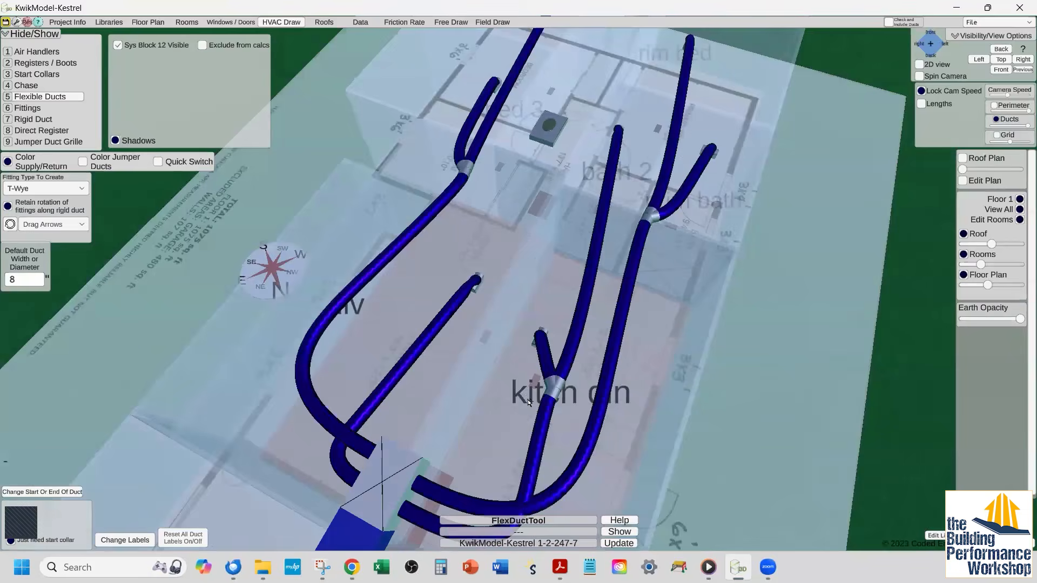
pyautogui.scroll(-3, 527, 400)
pyautogui.moveTo(798, 433); pyautogui.dragTo(796, 463, button='right')
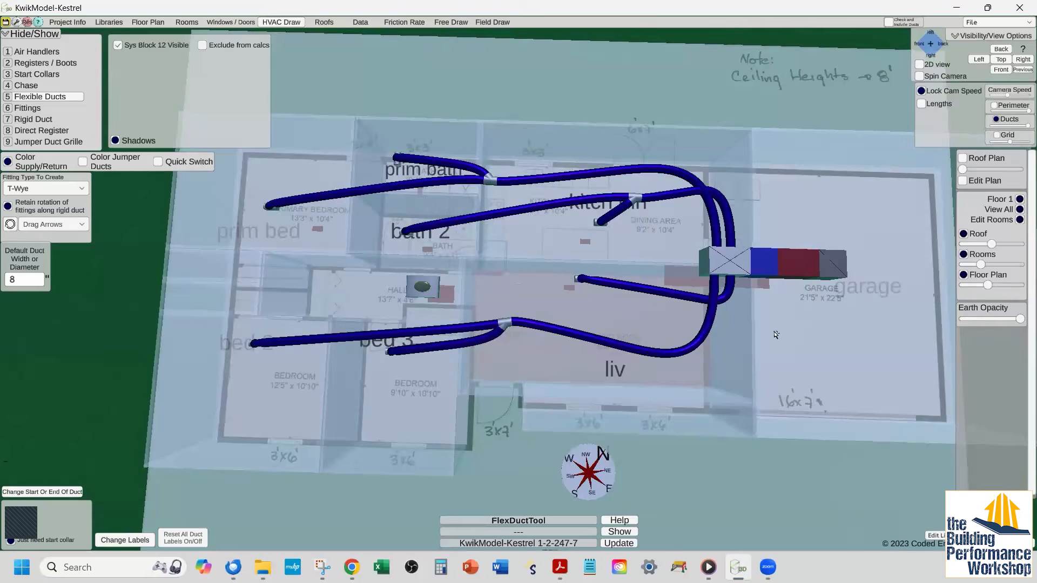
pyautogui.moveTo(739, 308); pyautogui.dragTo(675, 190, button='right')
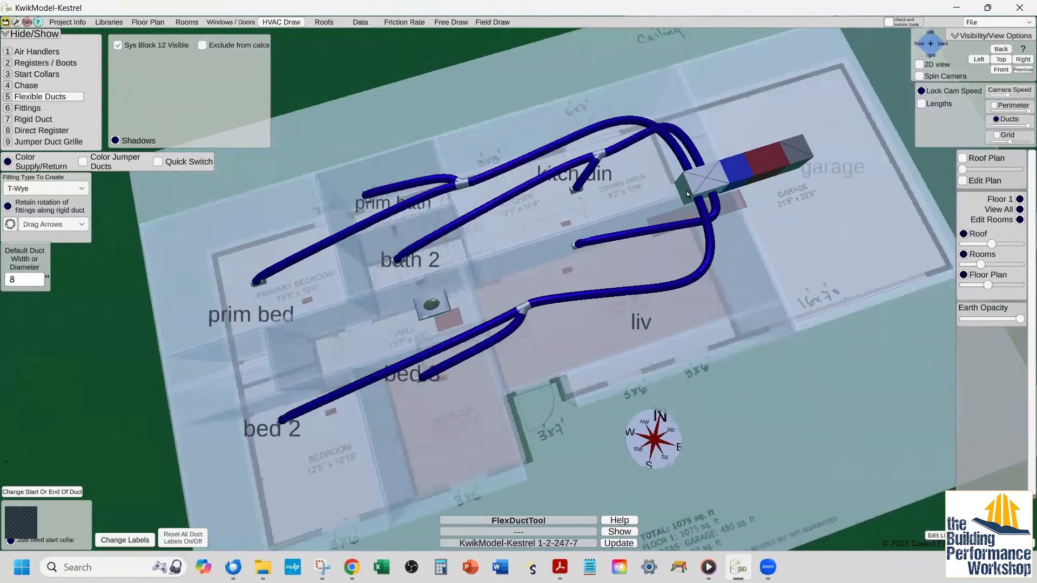
pyautogui.scroll(3, 688, 195)
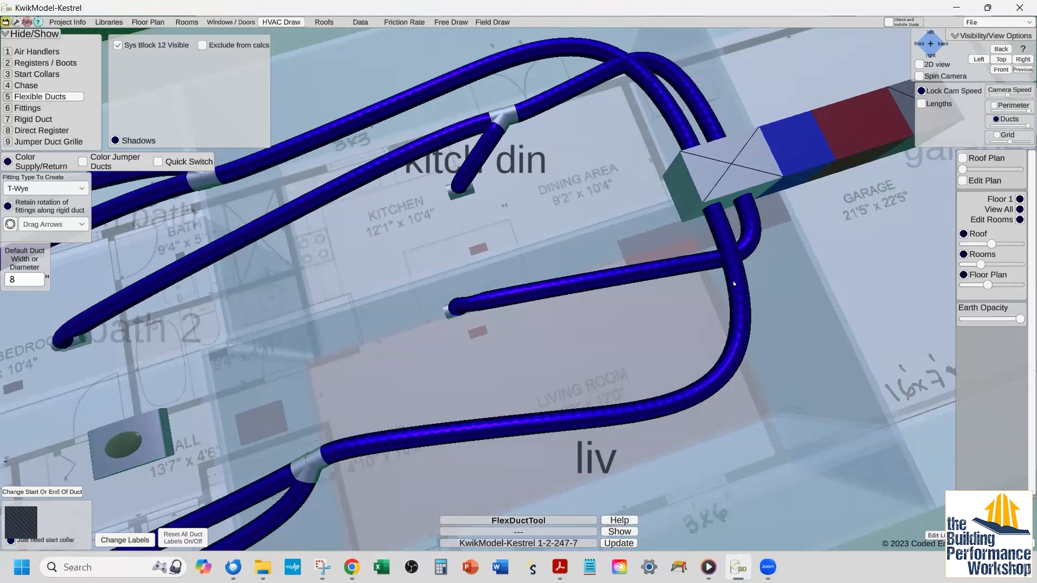
pyautogui.scroll(-3, 733, 283)
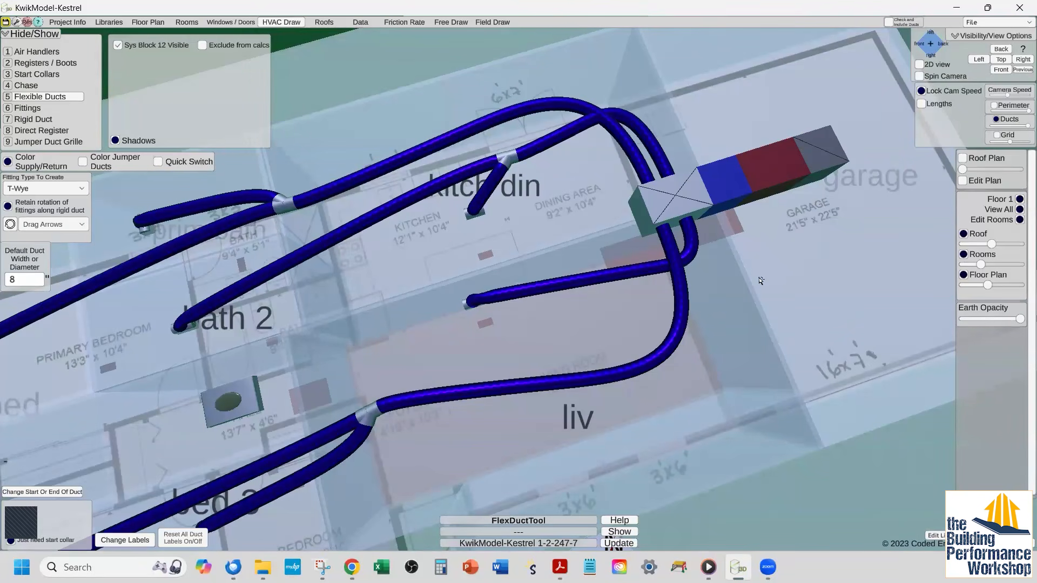
pyautogui.scroll(-3, 745, 295)
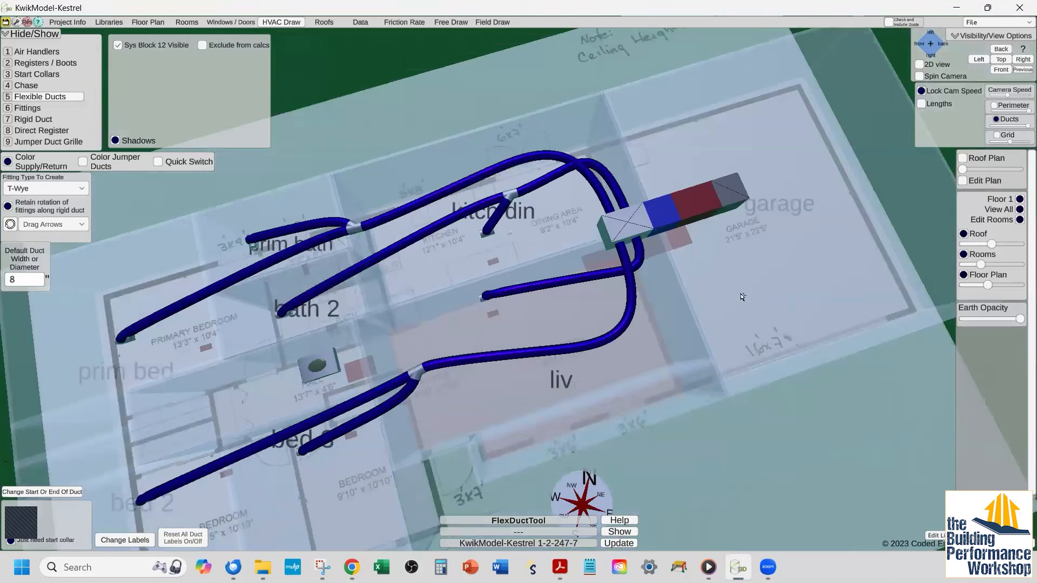
pyautogui.scroll(-1, 743, 296)
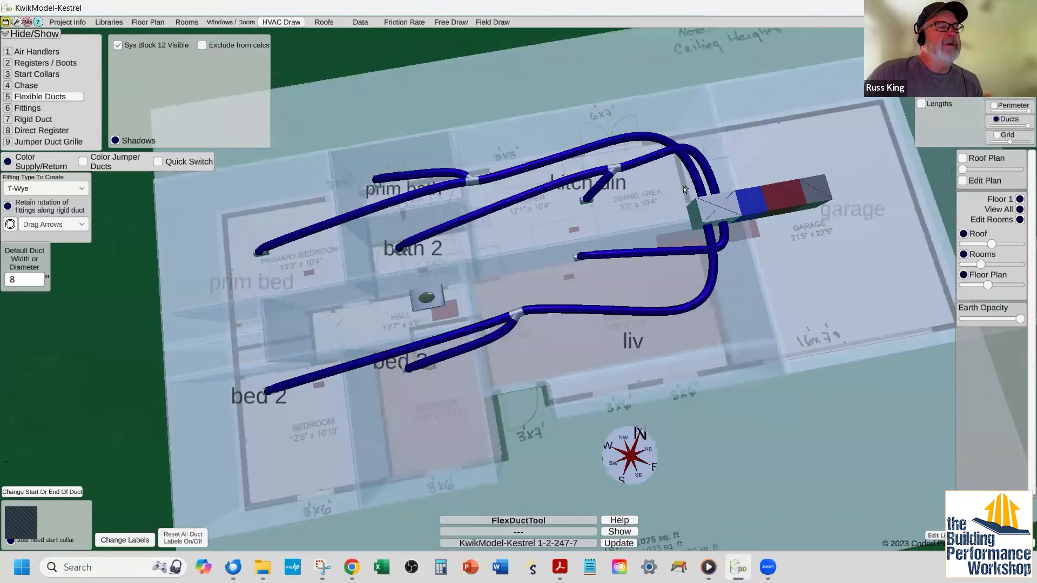
pyautogui.moveTo(719, 243); pyautogui.dragTo(687, 194, button='right')
pyautogui.scroll(3, 687, 194)
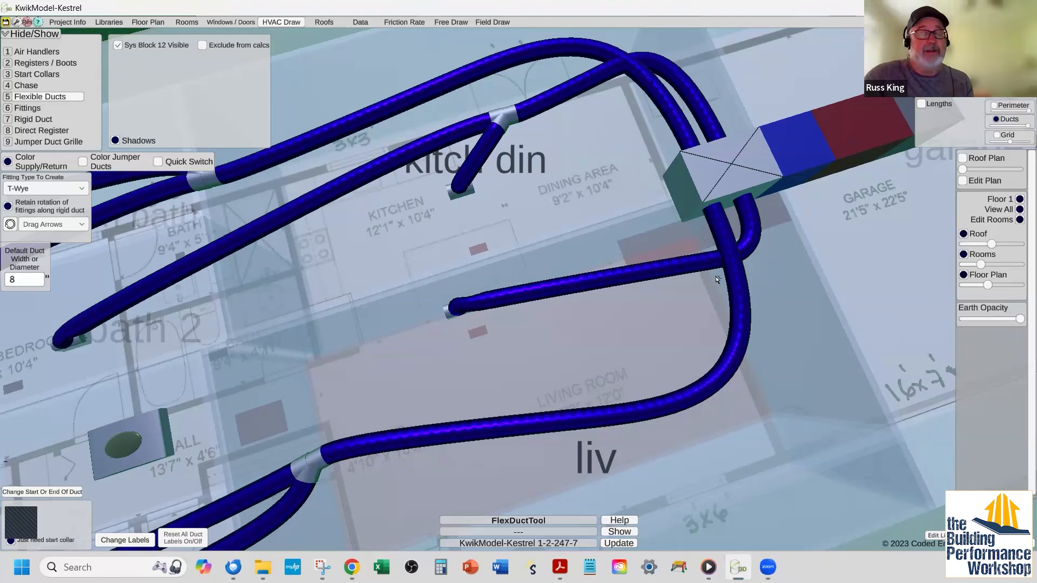
pyautogui.scroll(-3, 734, 282)
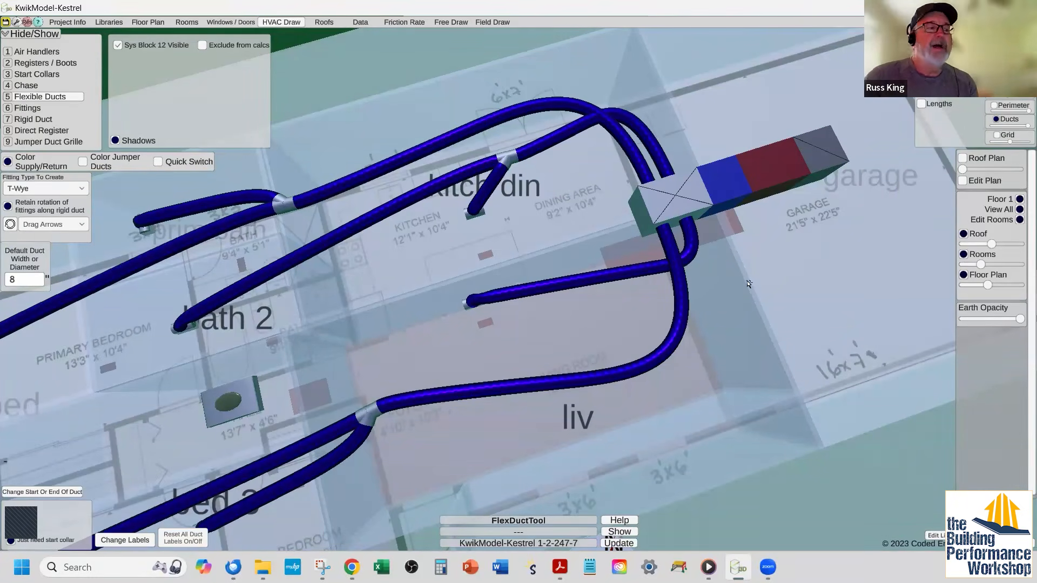
pyautogui.scroll(-3, 744, 294)
pyautogui.scroll(-1, 742, 297)
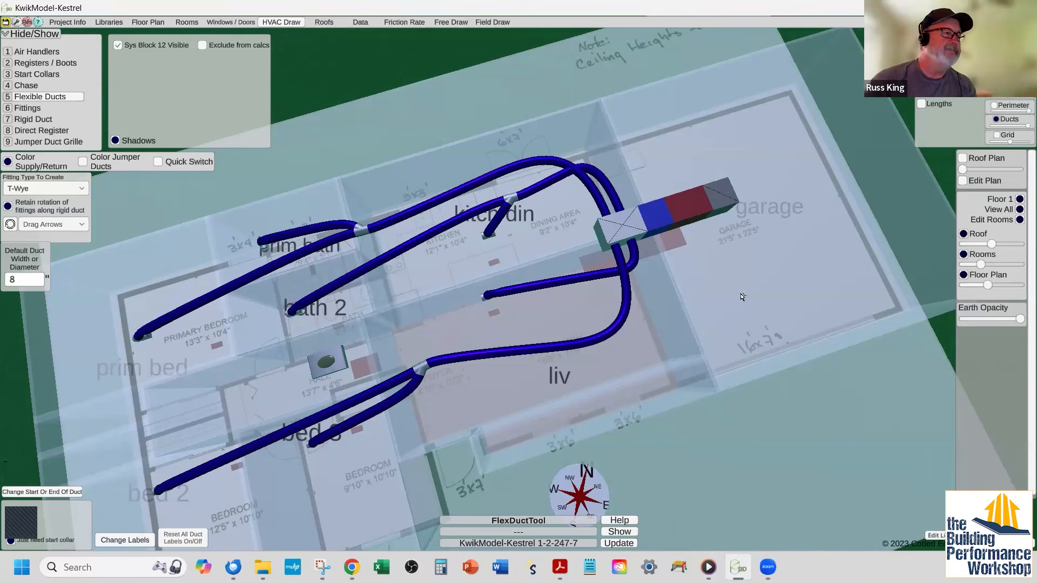
# - Inspect the size settings of the start collar on the garage end of the air handler
pyautogui.moveTo(762, 255); pyautogui.dragTo(734, 220, button='right')
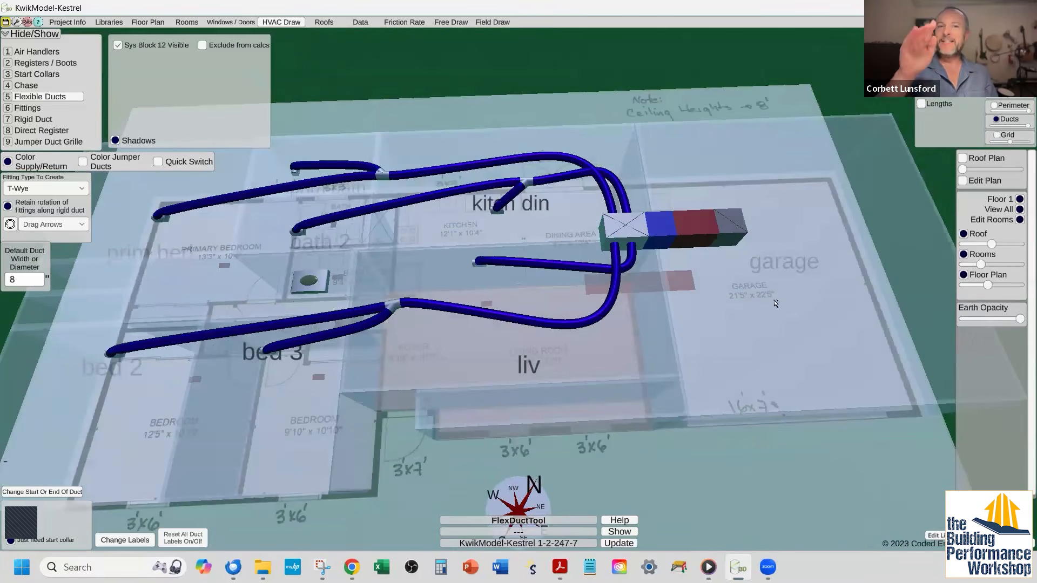
pyautogui.moveTo(677, 288); pyautogui.dragTo(890, 406, button='right')
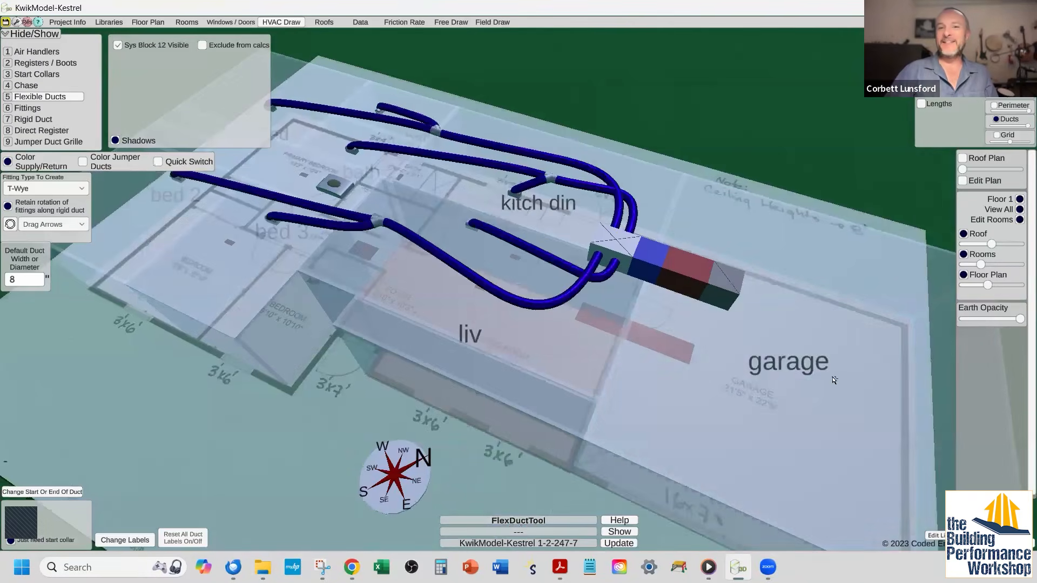
pyautogui.moveTo(409, 281); pyautogui.dragTo(462, 304, button='right')
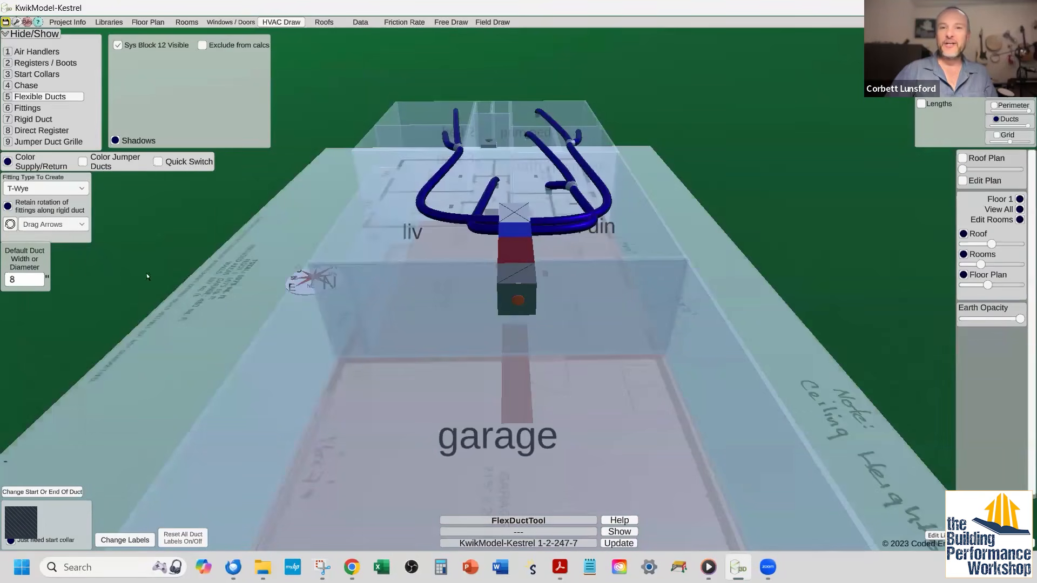
pyautogui.click(39, 75)
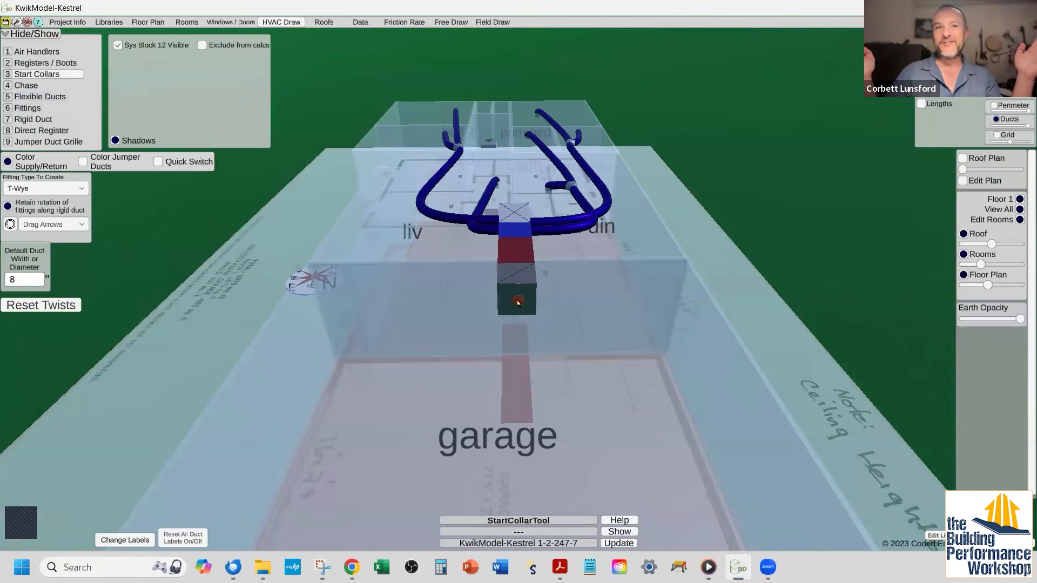
pyautogui.click(517, 303)
pyautogui.moveTo(560, 283); pyautogui.dragTo(697, 412, button='right')
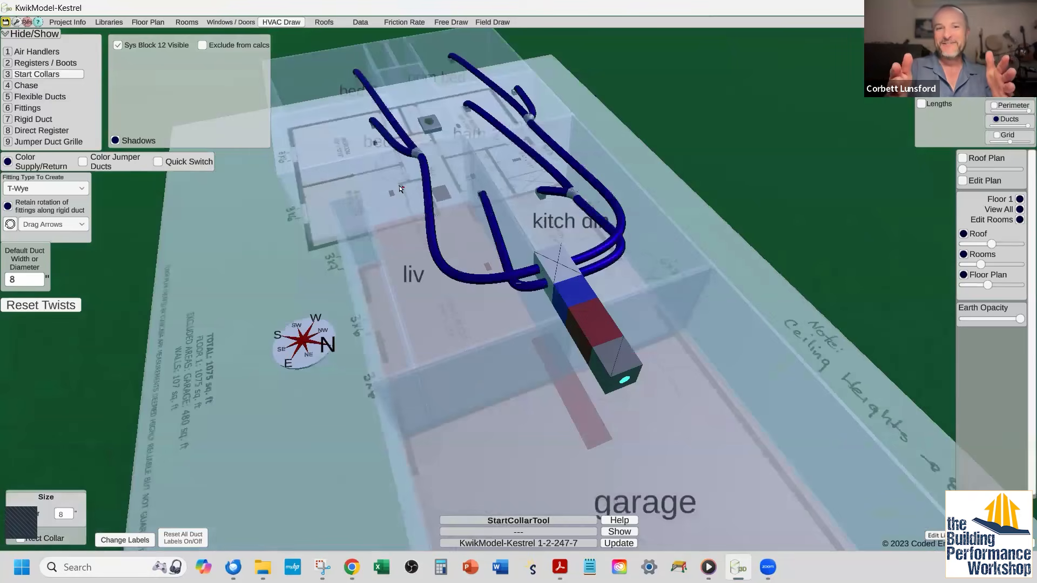
pyautogui.moveTo(401, 188); pyautogui.dragTo(403, 135, button='right')
pyautogui.click(697, 416)
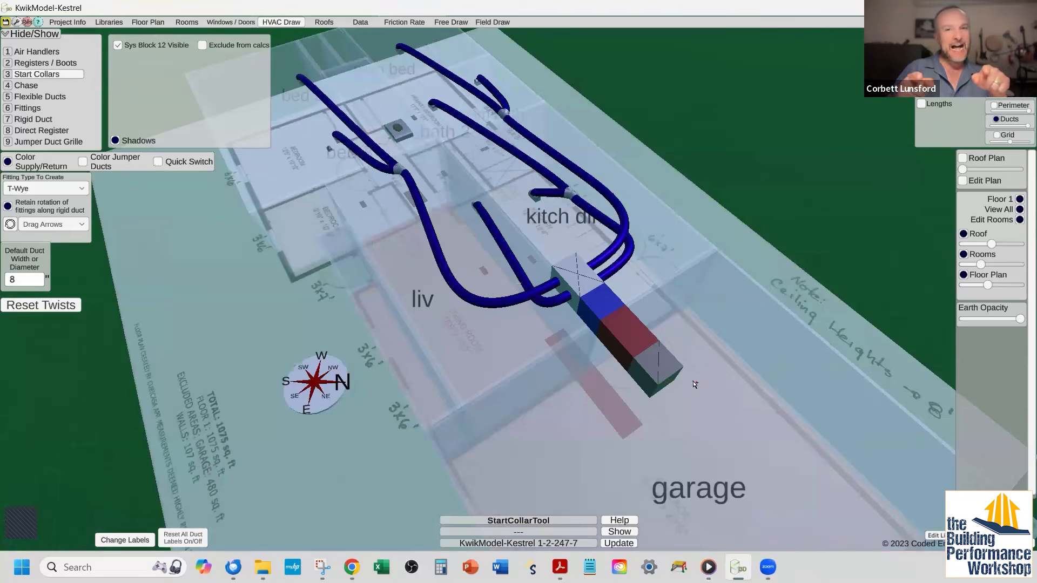
pyautogui.moveTo(695, 384); pyautogui.dragTo(681, 361, button='right')
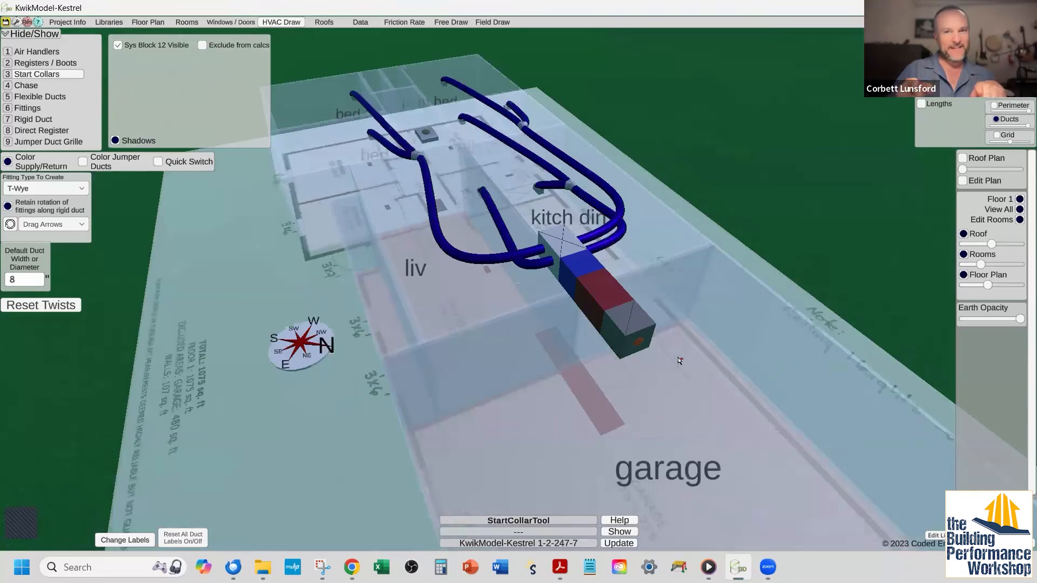
# - Run a flexible duct from the air handler's return start collar to the hall return grille and pull its midpoint toward the garage
pyautogui.click(59, 97)
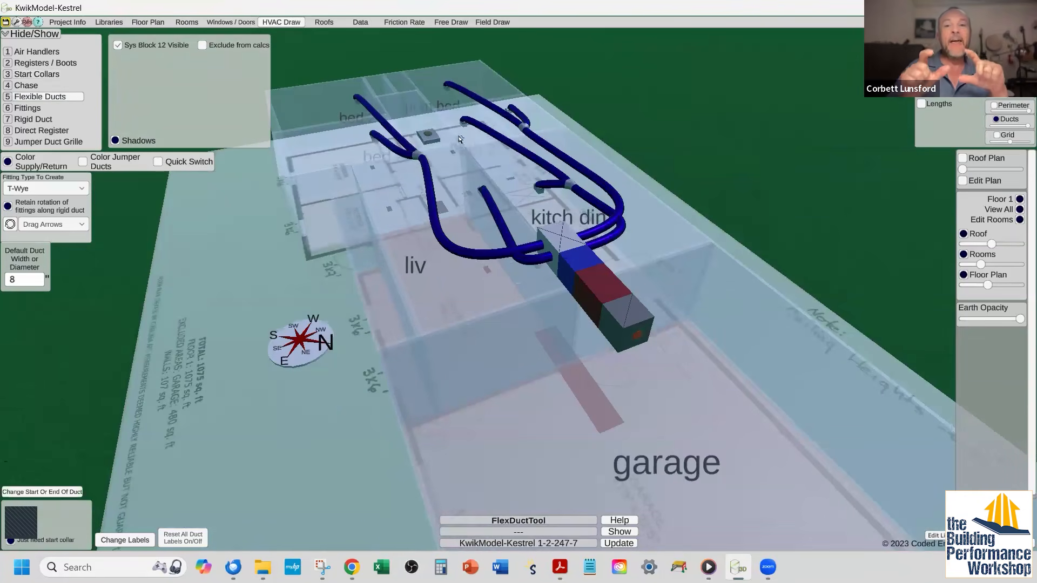
pyautogui.click(429, 135)
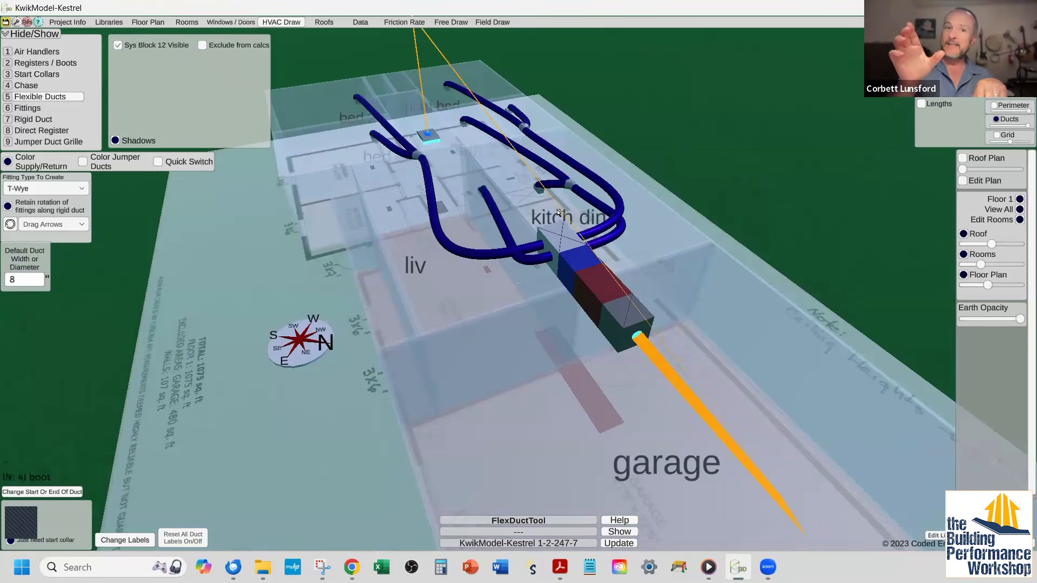
pyautogui.click(638, 336)
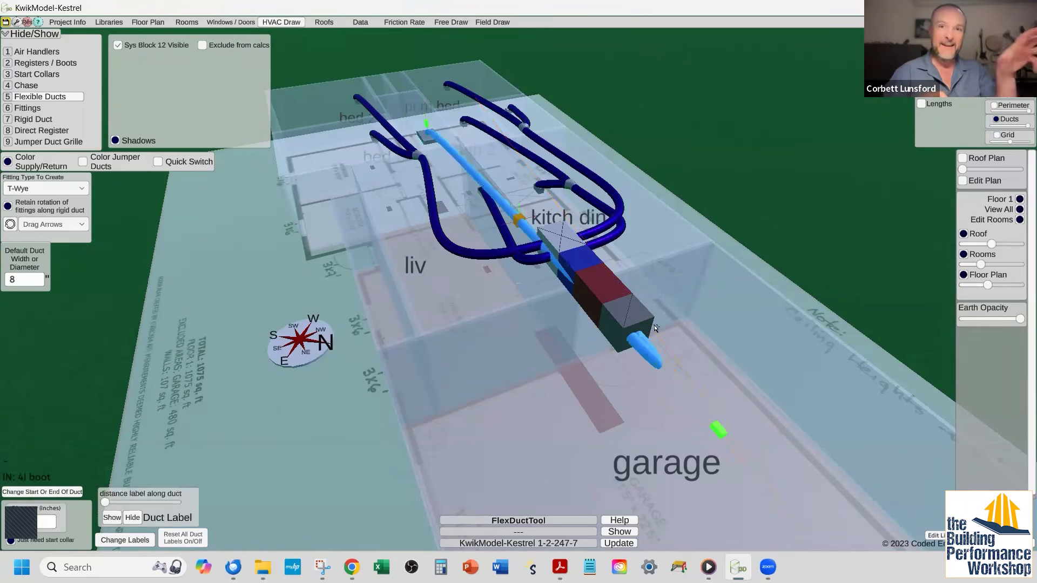
pyautogui.moveTo(657, 328); pyautogui.dragTo(577, 275, button='right')
pyautogui.moveTo(561, 244); pyautogui.dragTo(698, 236)
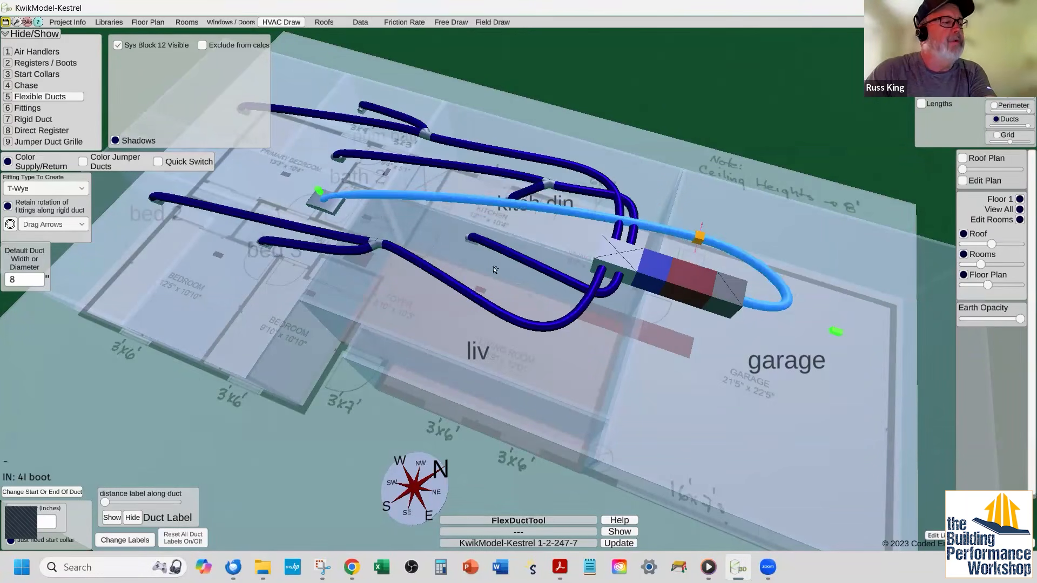
# - Enlarge the diameter of the return duct
pyautogui.moveTo(495, 268); pyautogui.dragTo(652, 206, button='right')
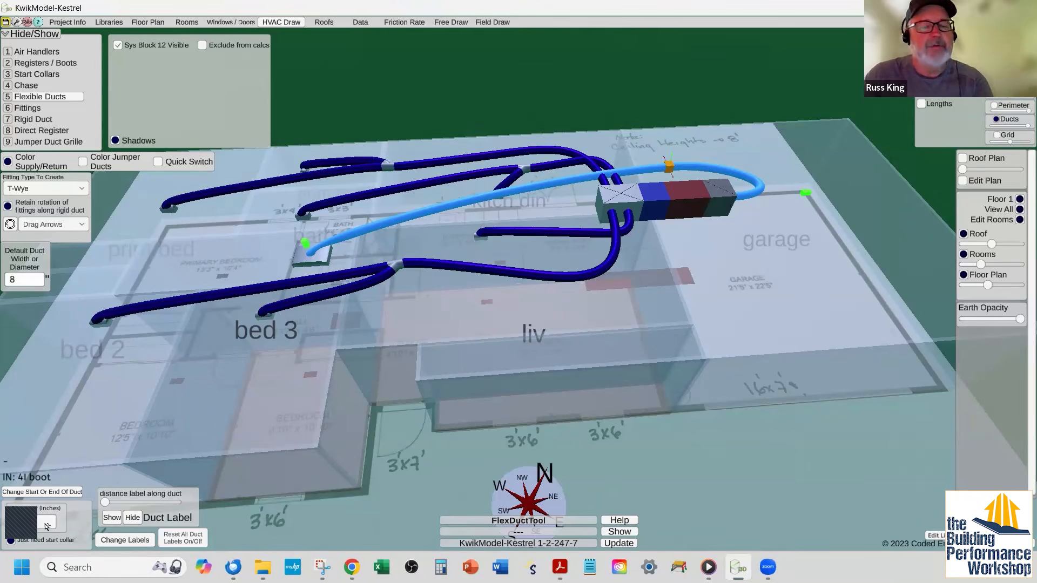
pyautogui.click(656, 325)
pyautogui.click(799, 300)
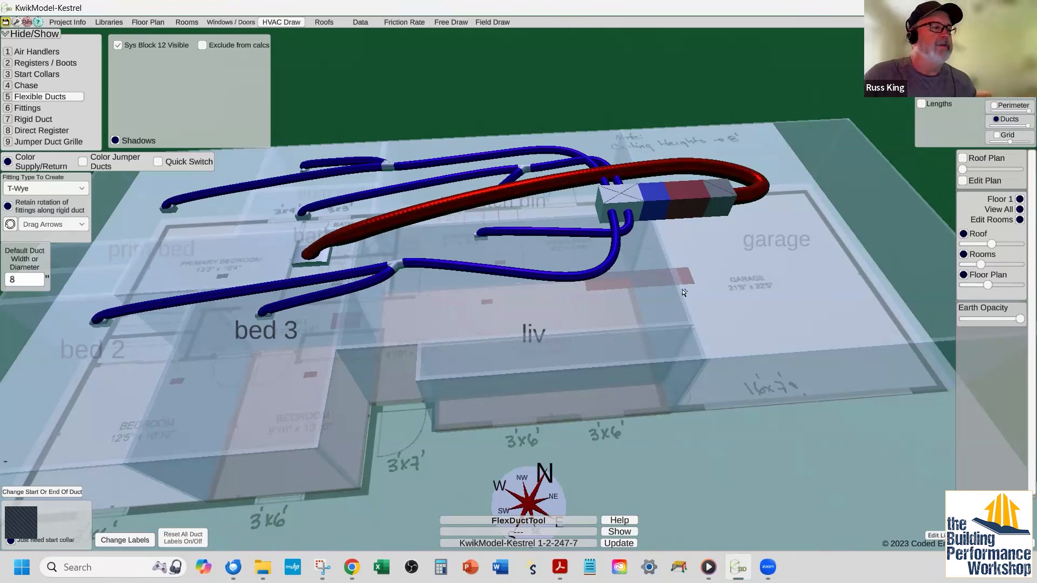
# - Reshape the return duct over the air handler and tighten the bend where it leaves the return start collar
pyautogui.moveTo(691, 237); pyautogui.dragTo(710, 279, button='right')
pyautogui.click(707, 183)
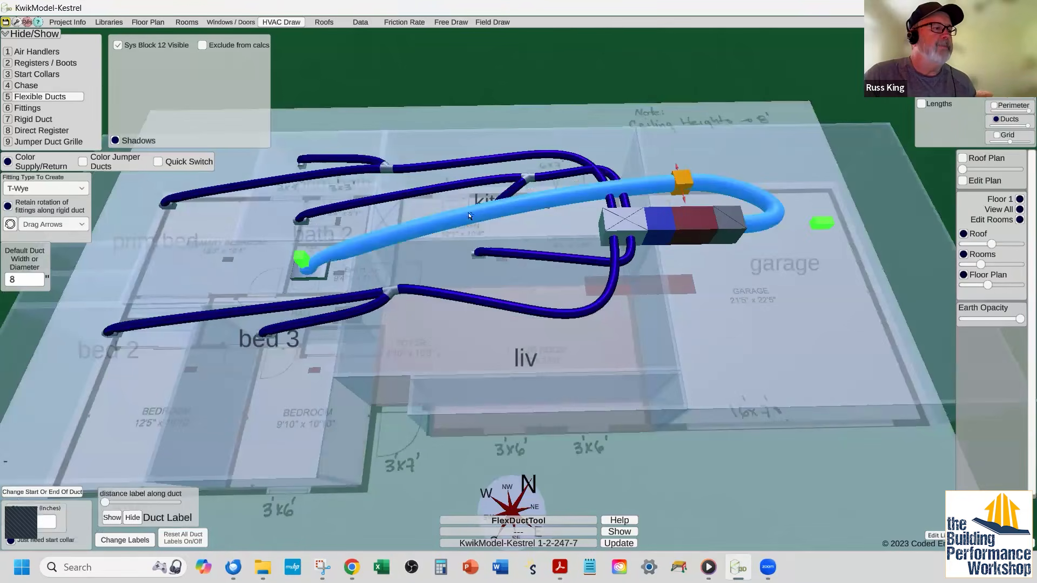
pyautogui.moveTo(638, 291); pyautogui.dragTo(513, 223, button='right')
pyautogui.moveTo(551, 218); pyautogui.dragTo(493, 164)
pyautogui.moveTo(645, 322); pyautogui.dragTo(842, 405, button='right')
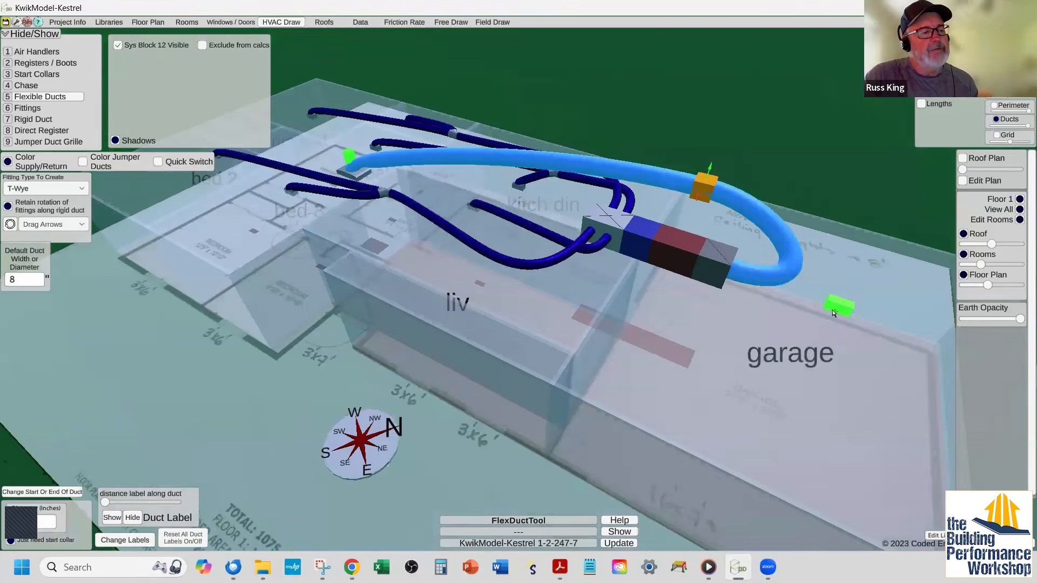
pyautogui.moveTo(832, 311); pyautogui.dragTo(786, 293)
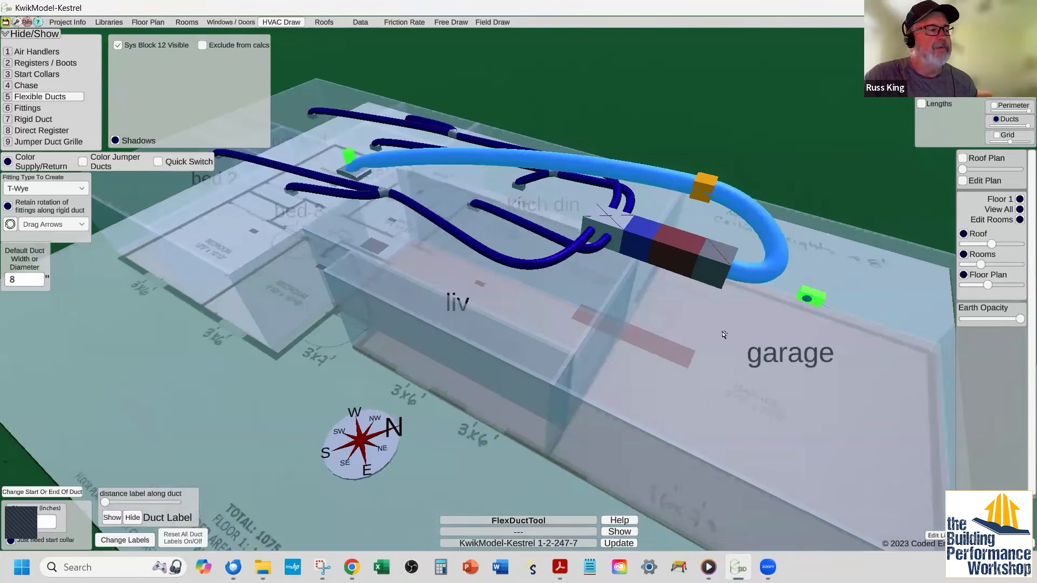
# - Inspect the return duct's route and the whole duct layout from several angles, and deselect the duct
pyautogui.moveTo(333, 244); pyautogui.dragTo(307, 232, button='right')
pyautogui.moveTo(307, 233); pyautogui.dragTo(284, 188)
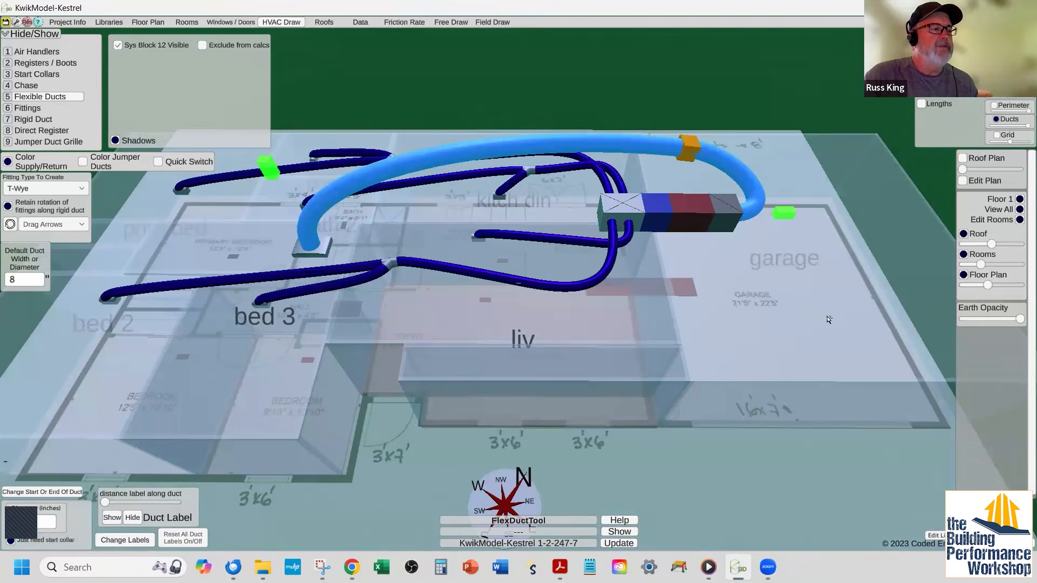
pyautogui.moveTo(829, 320); pyautogui.dragTo(528, 287, button='right')
pyautogui.moveTo(445, 292); pyautogui.dragTo(748, 123, button='right')
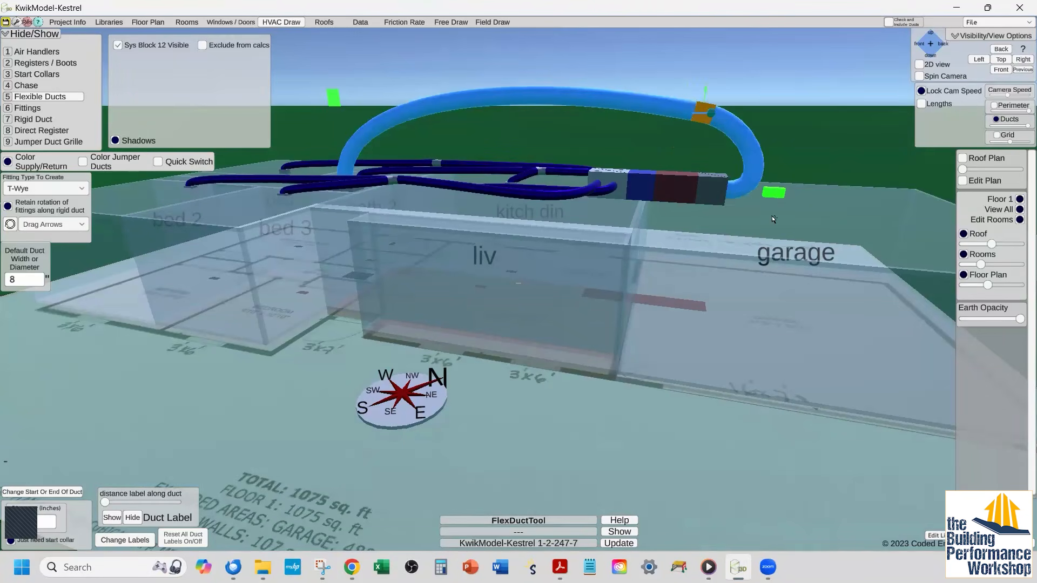
pyautogui.click(721, 310)
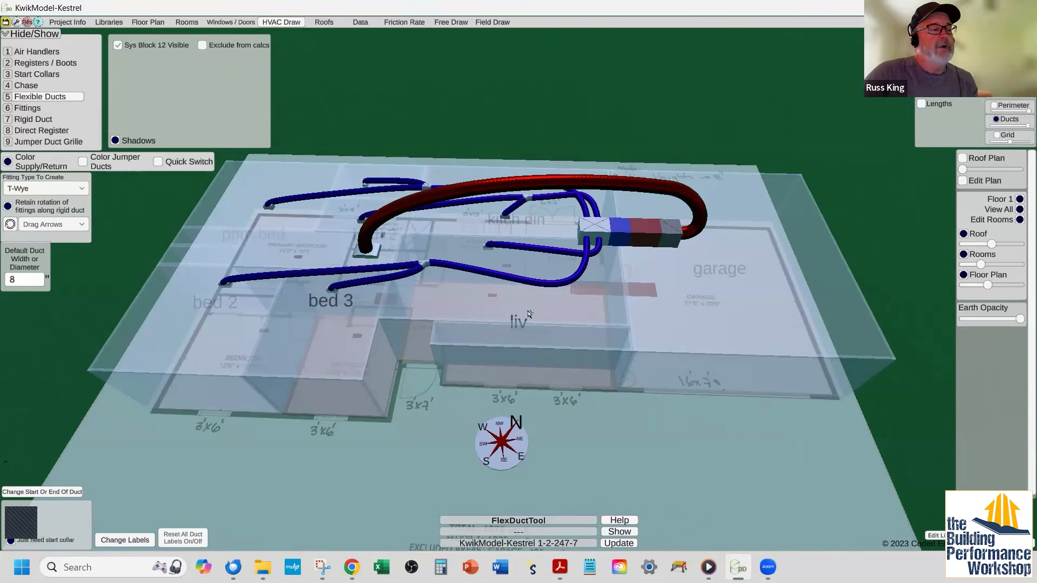
pyautogui.moveTo(528, 312); pyautogui.dragTo(651, 399, button='middle')
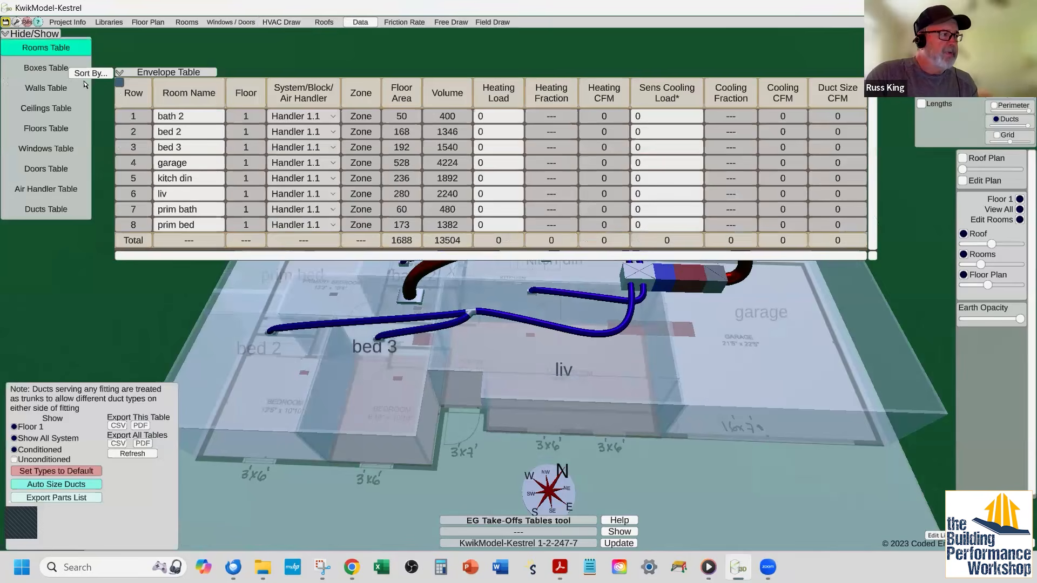
# - Rename the air handler as fan coil in the air handler data and set its heating air flow to 800
pyautogui.click(36, 193)
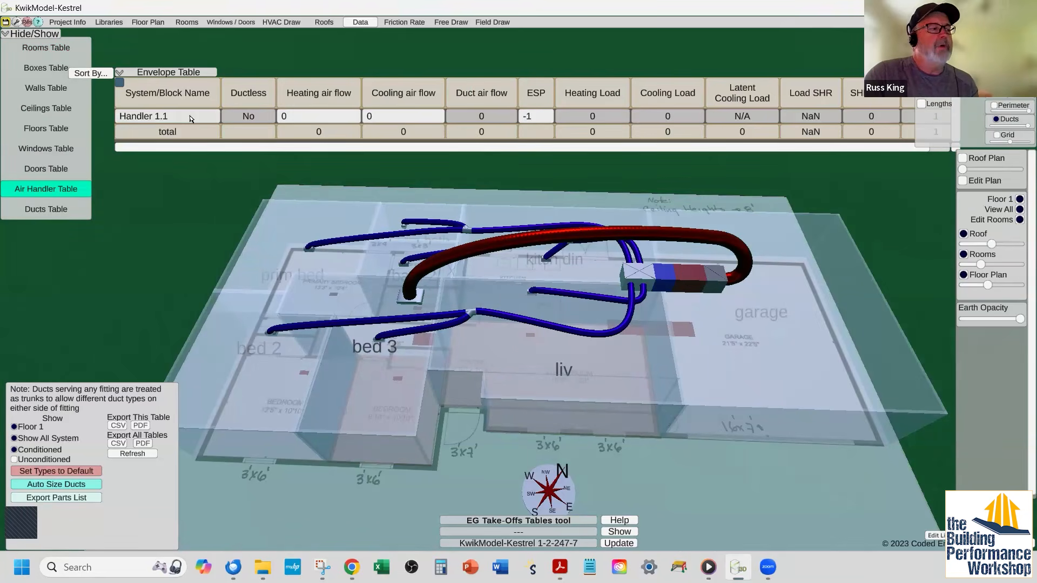
pyautogui.click(190, 119)
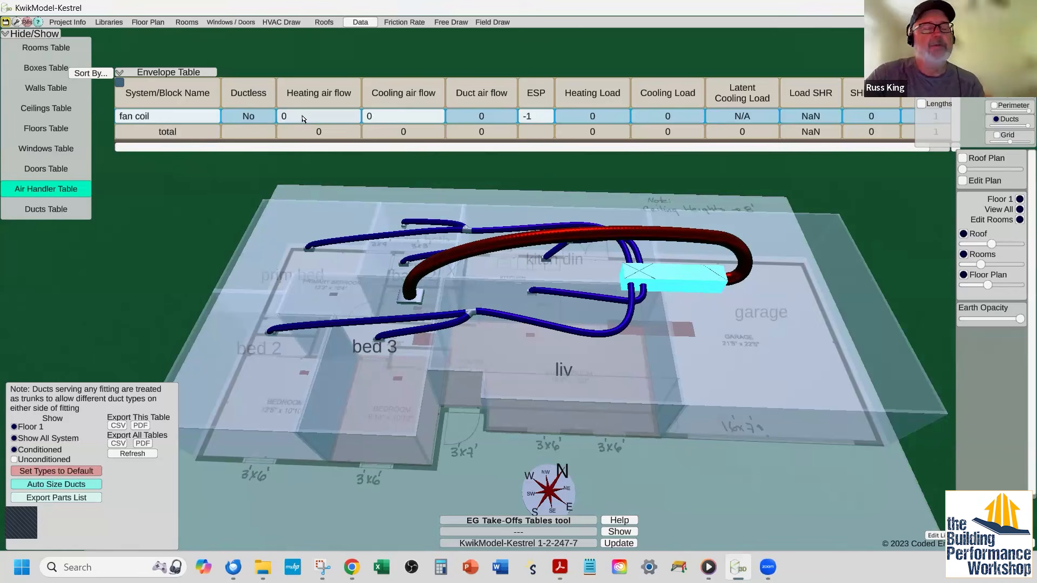
pyautogui.click(341, 120)
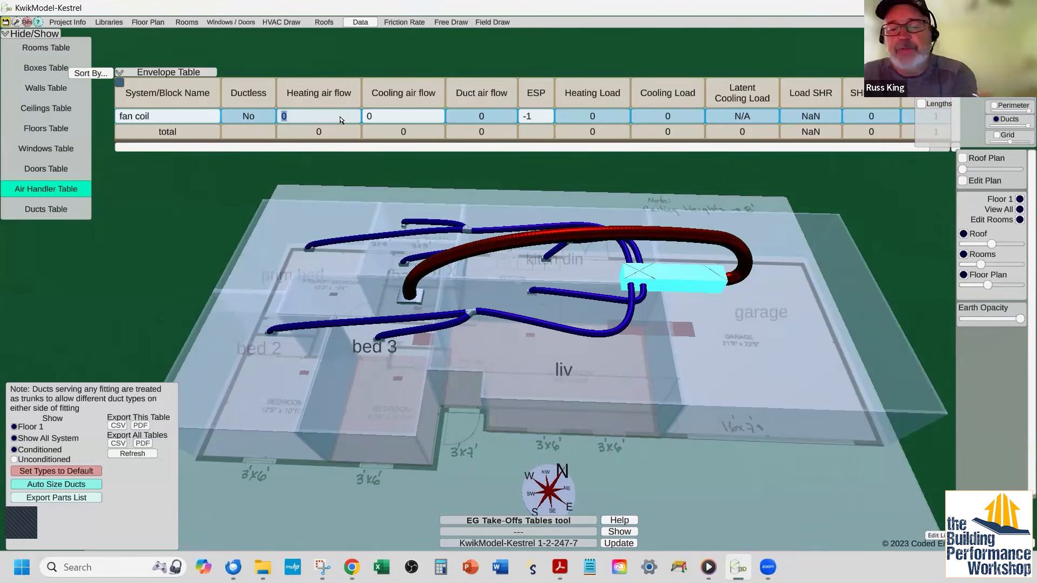
pyautogui.write('800')
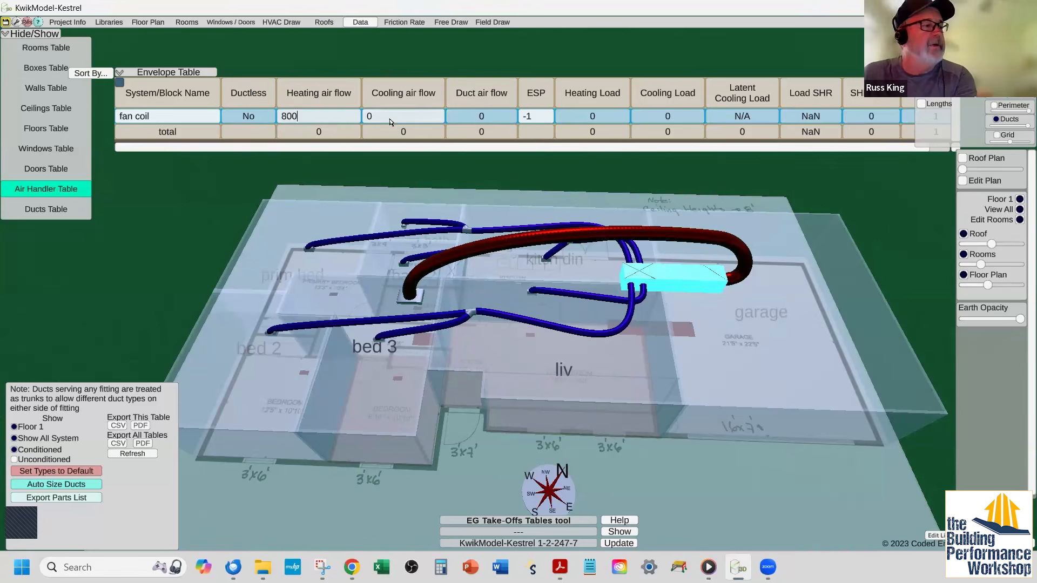
# - Set the fan coil's cooling air flow to 800 and its ESP to .4
pyautogui.click(392, 119)
pyautogui.write('8')
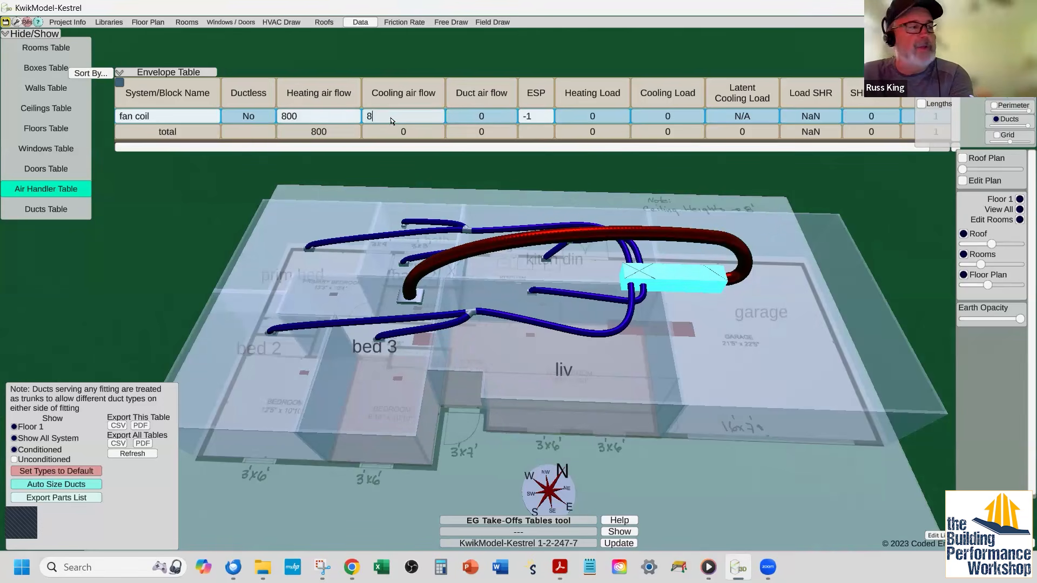
pyautogui.write('00')
pyautogui.click(482, 174)
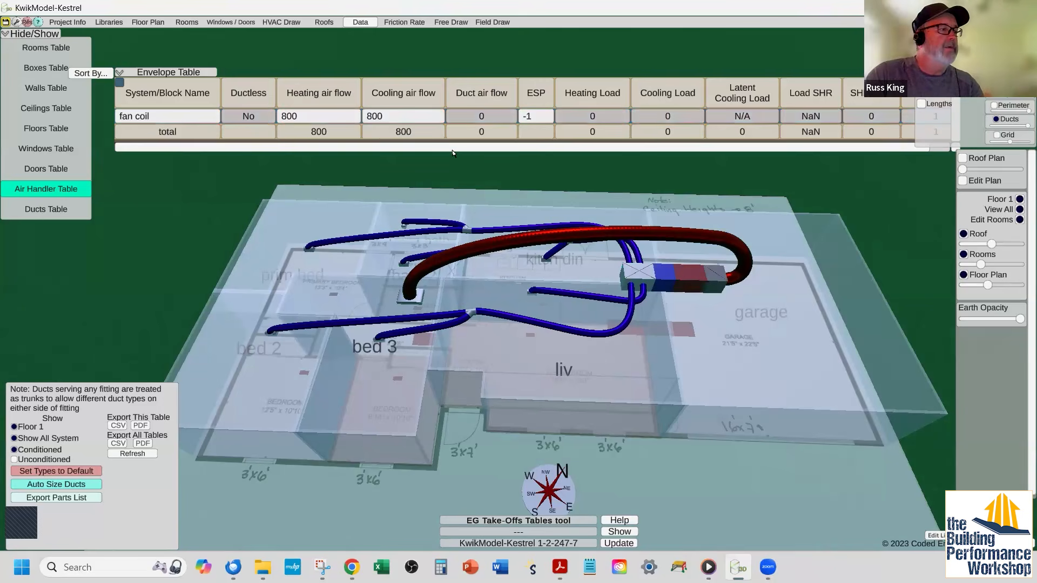
pyautogui.click(562, 133)
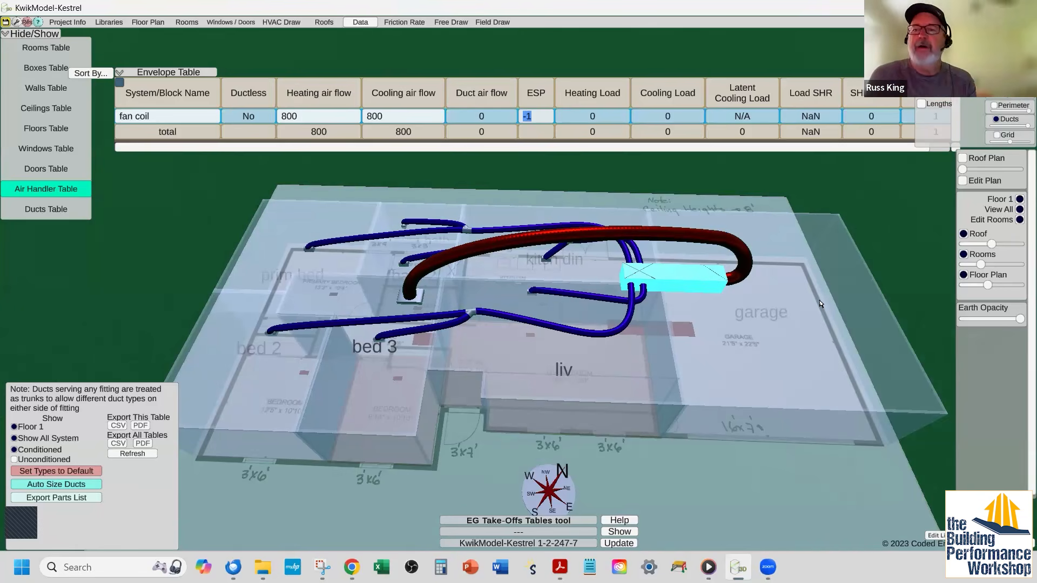
pyautogui.moveTo(820, 303); pyautogui.dragTo(774, 372, button='middle')
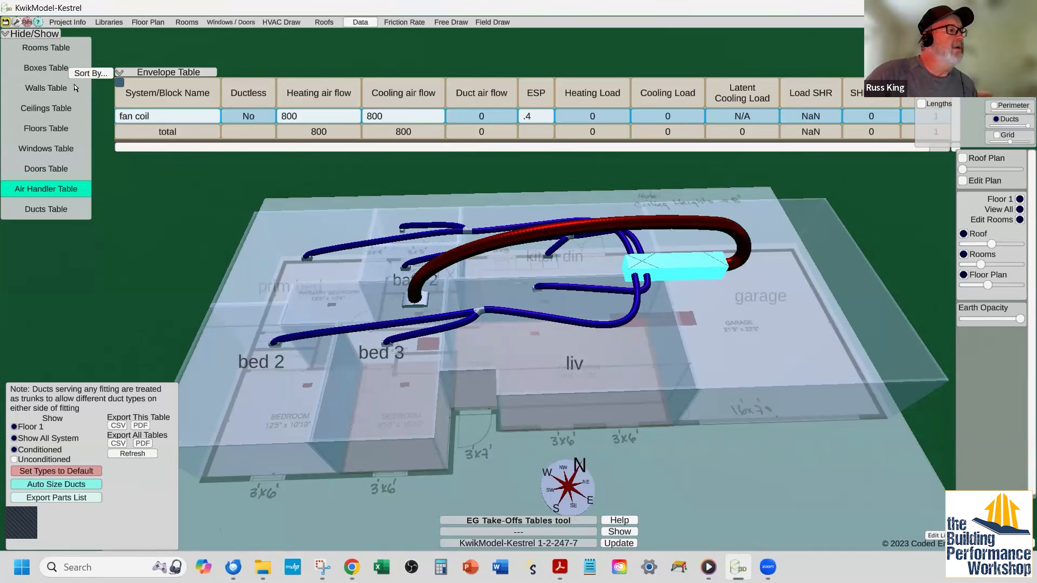
# - Highlight individual rooms from the rooms table and exclude the garage from the conditioned rooms
pyautogui.click(39, 52)
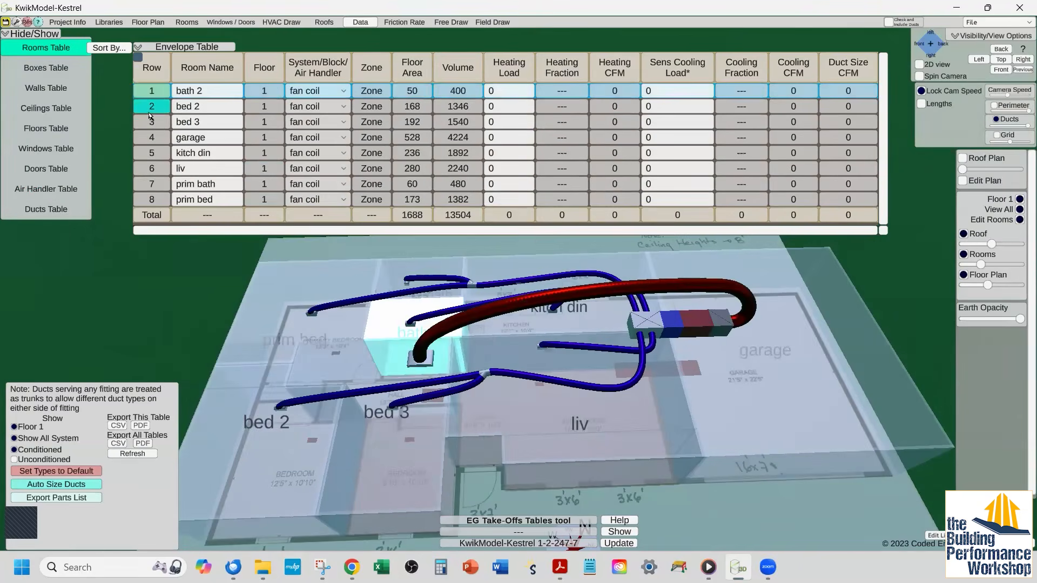
pyautogui.click(151, 110)
pyautogui.click(149, 137)
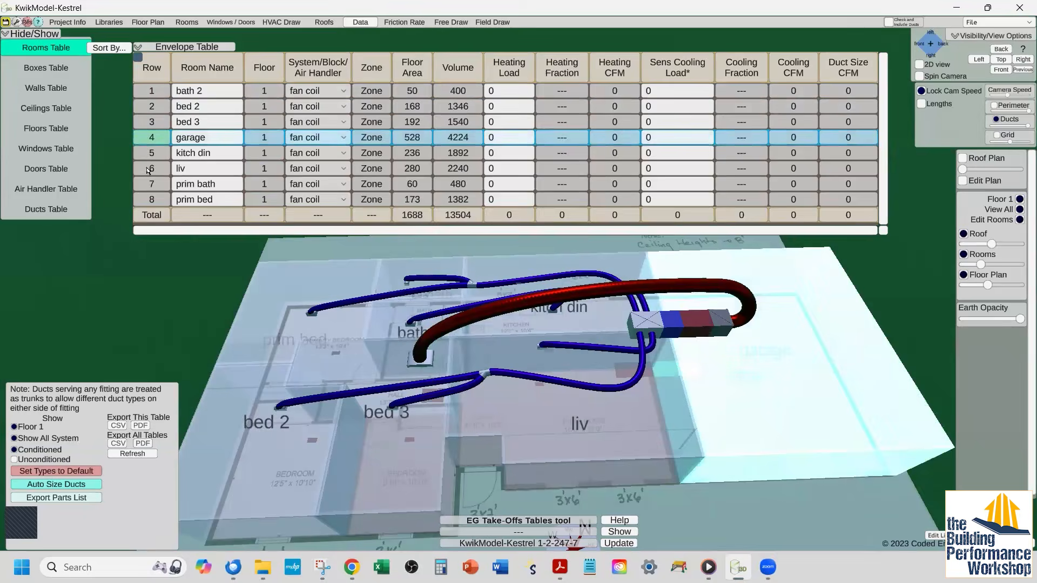
pyautogui.click(150, 168)
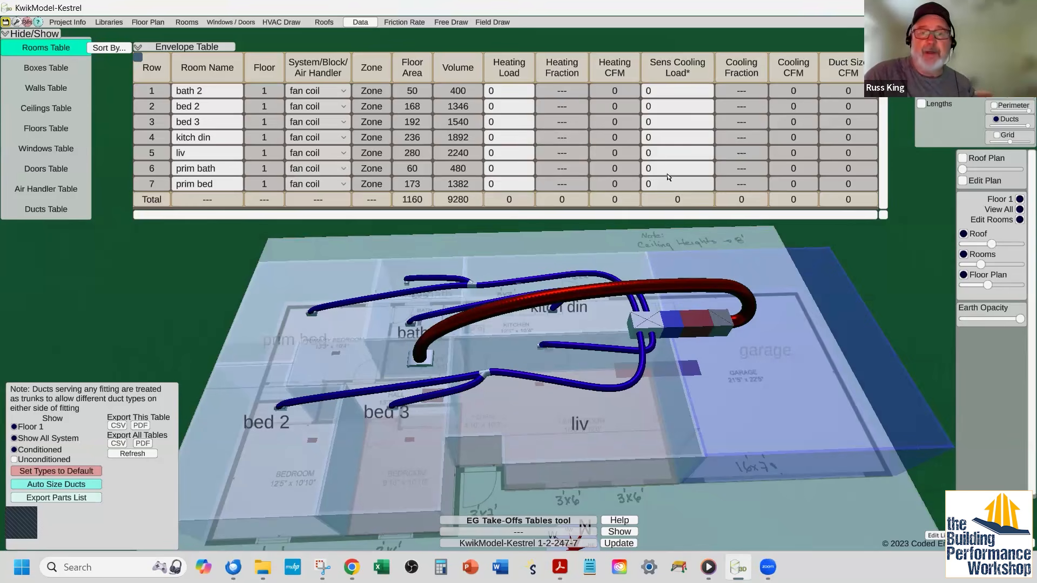
# - Using the load report PDF, enter heating loads of 166 for bath 2, 3060 for bed 2, 2088 for bed 3 and 3725 for kitch din
pyautogui.hotkey('alt', 'Tab')
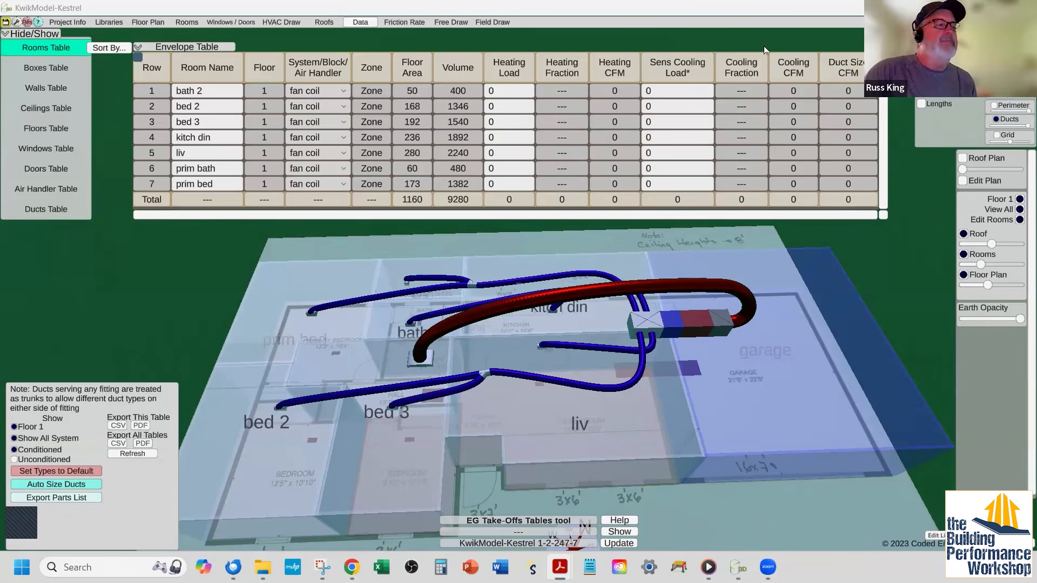
pyautogui.hotkey('alt', 'Tab')
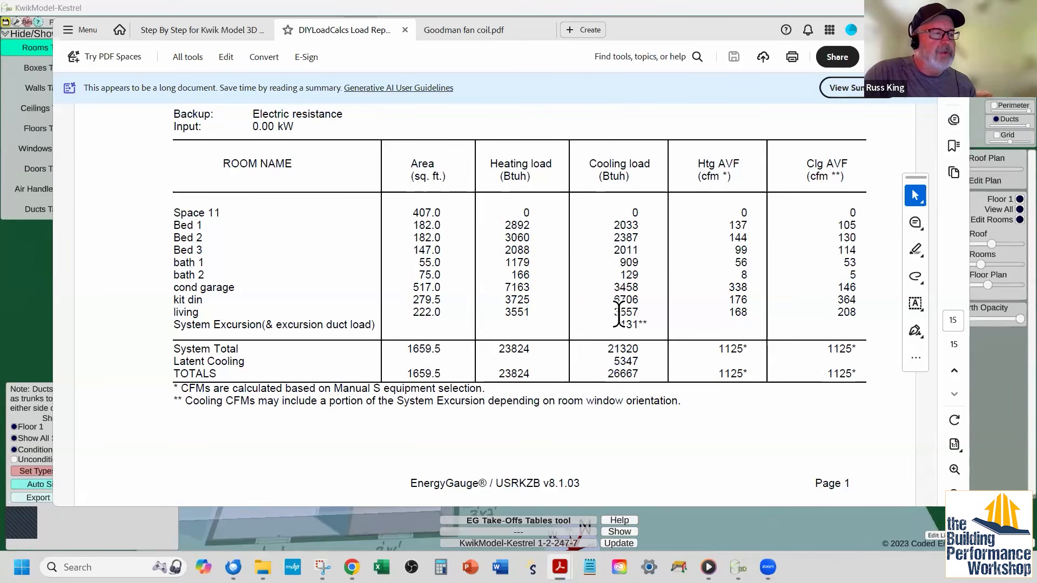
pyautogui.hotkey('alt', 'Tab')
pyautogui.click(513, 107)
pyautogui.write('3060')
pyautogui.click(515, 120)
pyautogui.write('2088')
pyautogui.click(499, 139)
pyautogui.write('3725')
# - Enter heating loads of 3551 for liv, 1179 for prim bath and 2892 for prim bed
pyautogui.click(520, 156)
pyautogui.write('3551')
pyautogui.click(523, 171)
pyautogui.write('1179')
pyautogui.click(516, 187)
pyautogui.write('2892')
# - Enter sensible cooling loads: bath 2 129, bed 2 2387, bed 3 2011, kitch din 6706, liv 3557, prim bath 909, prim bed 2033
pyautogui.click(681, 96)
pyautogui.write('129')
pyautogui.click(672, 107)
pyautogui.write('2387')
pyautogui.click(670, 122)
pyautogui.write('2011')
pyautogui.click(665, 139)
pyautogui.write('6706')
pyautogui.click(668, 153)
pyautogui.click(672, 171)
pyautogui.write('2033')
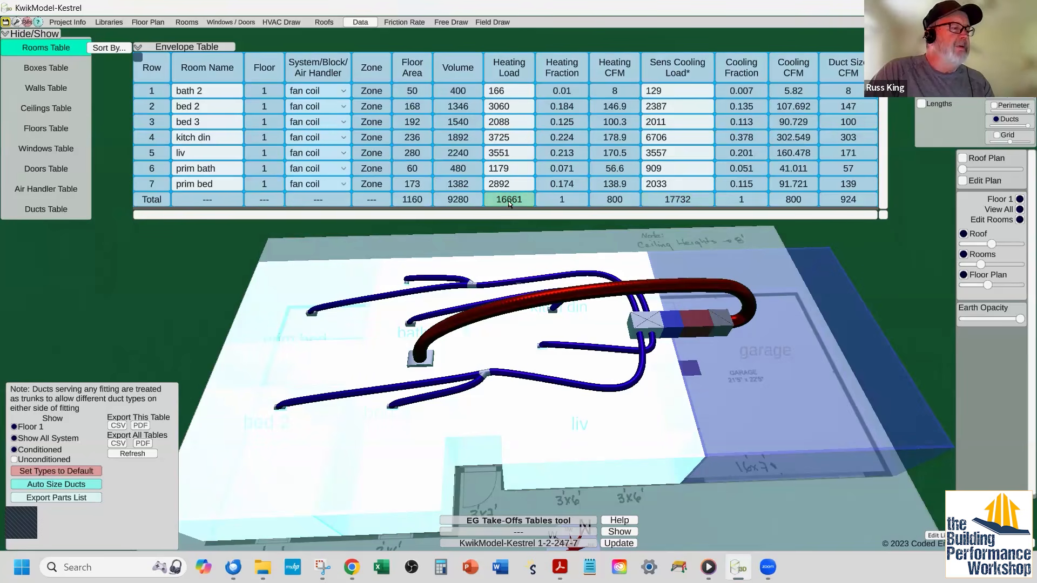
# - Examine how bath 2's load relates to the total load, heating fraction and airflow in the rooms table
pyautogui.click(512, 91)
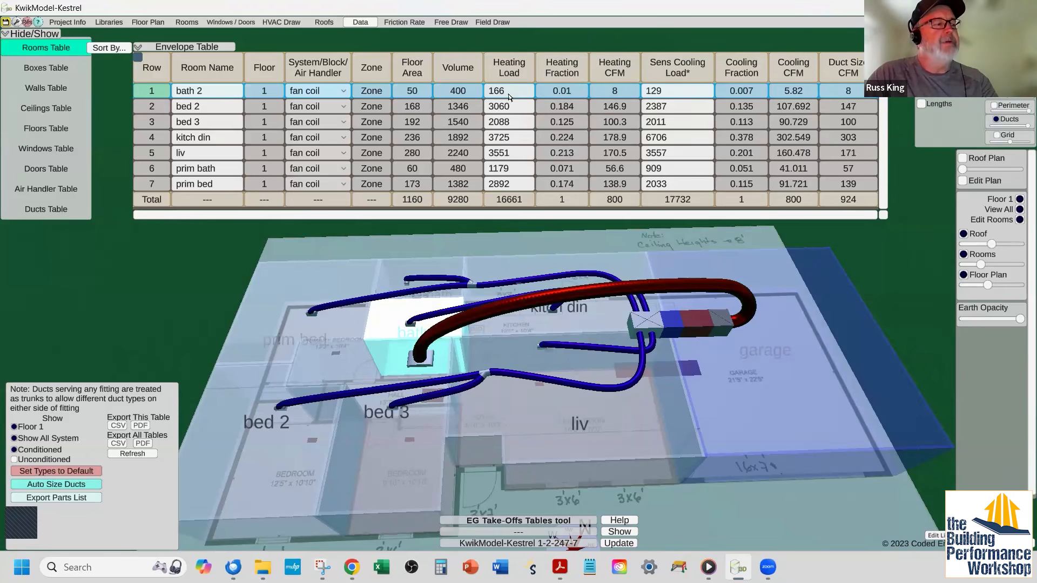
pyautogui.click(507, 200)
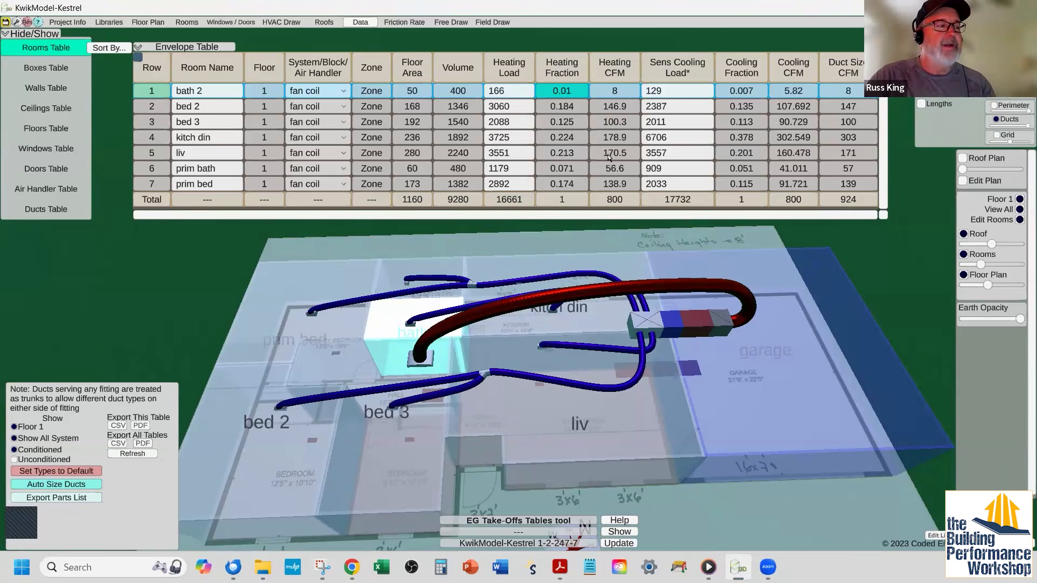
pyautogui.click(614, 202)
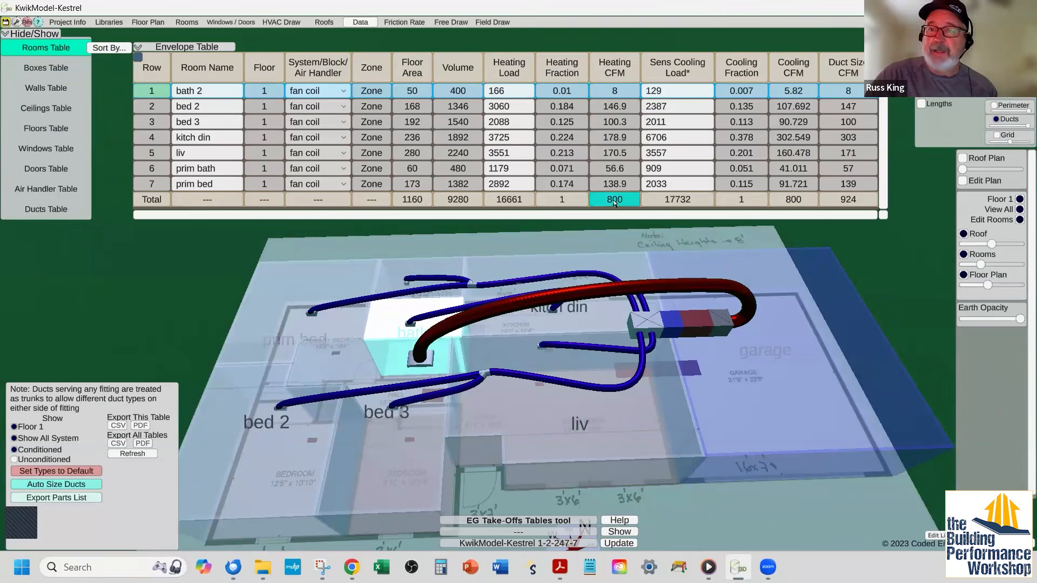
pyautogui.click(616, 91)
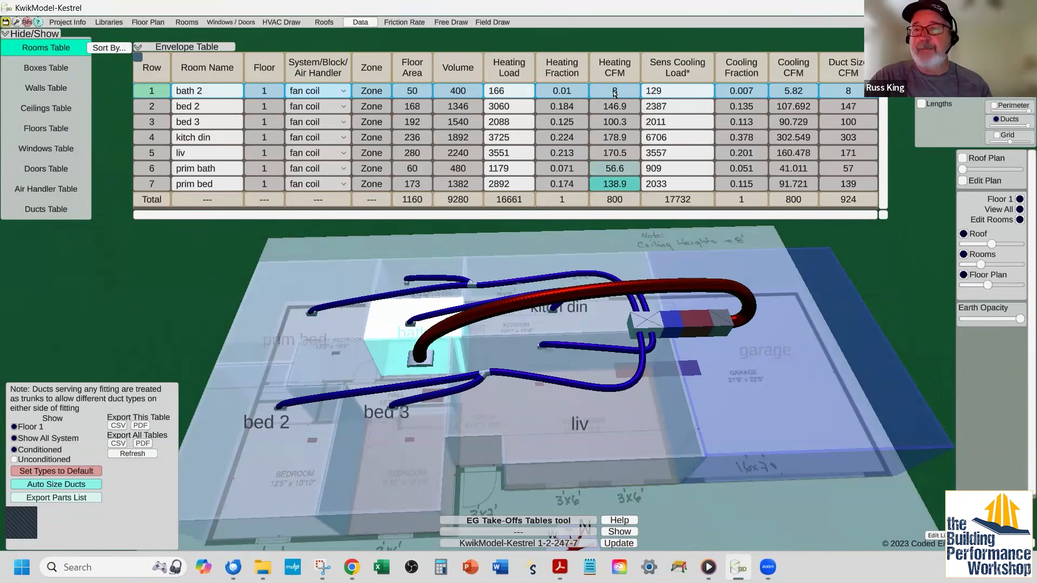
pyautogui.click(565, 201)
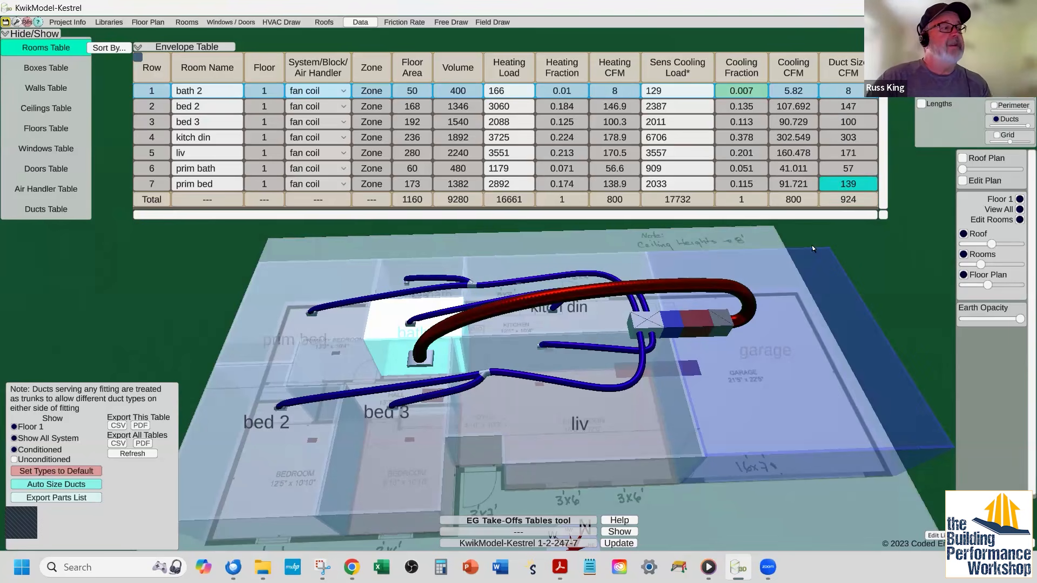
# - Set the friction rate's component pressure losses to .03 for balancing damper, return grille and supply outlet, and .1 for the high or mid-efficiency filter
pyautogui.click(402, 24)
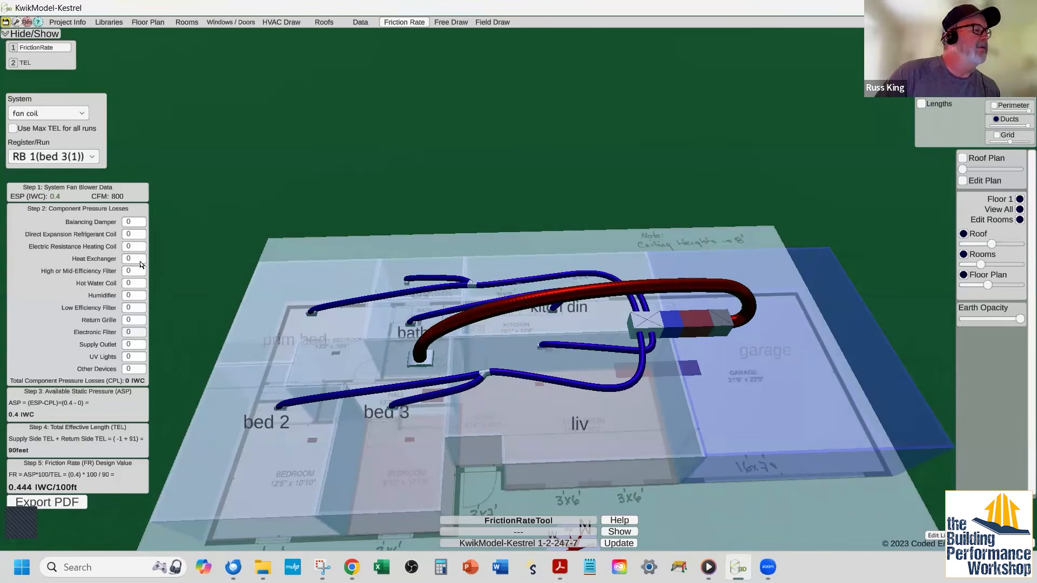
pyautogui.click(139, 224)
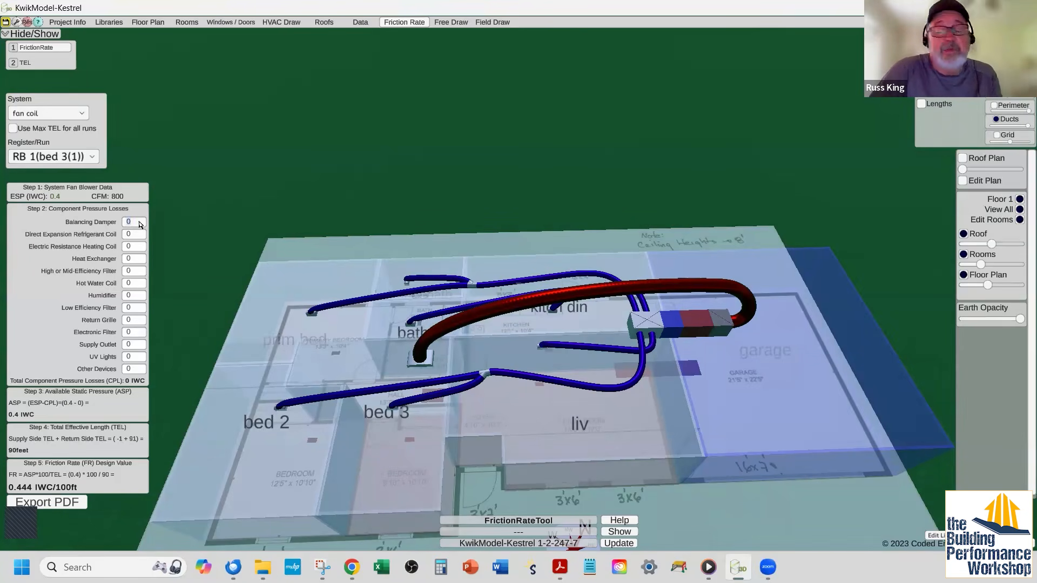
pyautogui.write('.03')
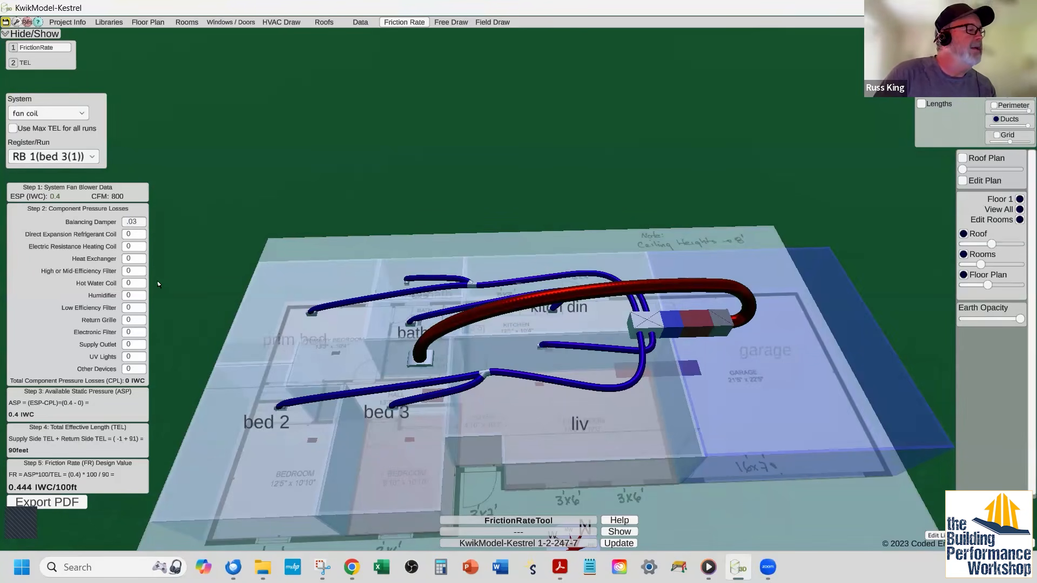
pyautogui.click(139, 320)
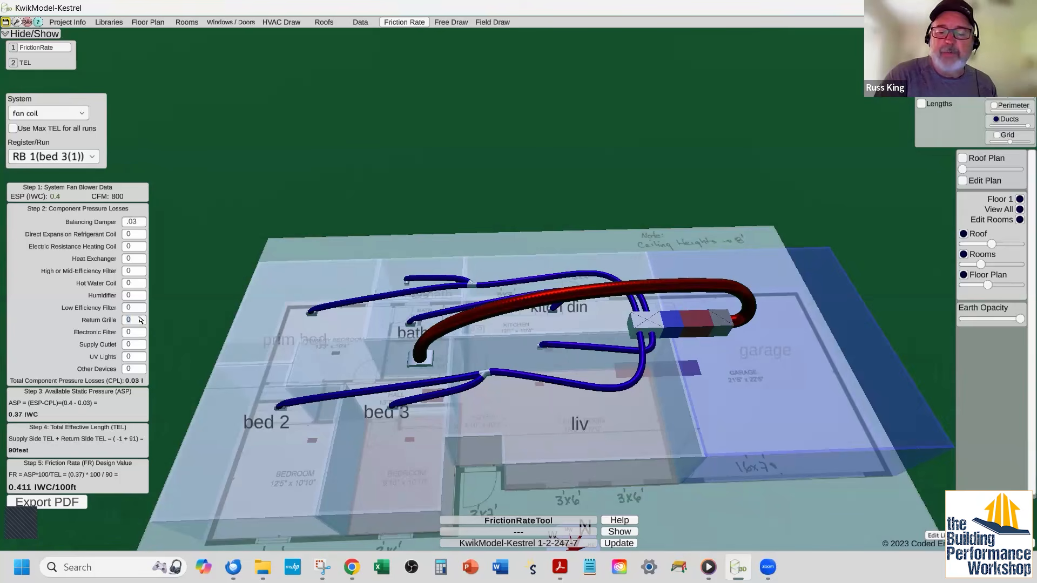
pyautogui.write('.03')
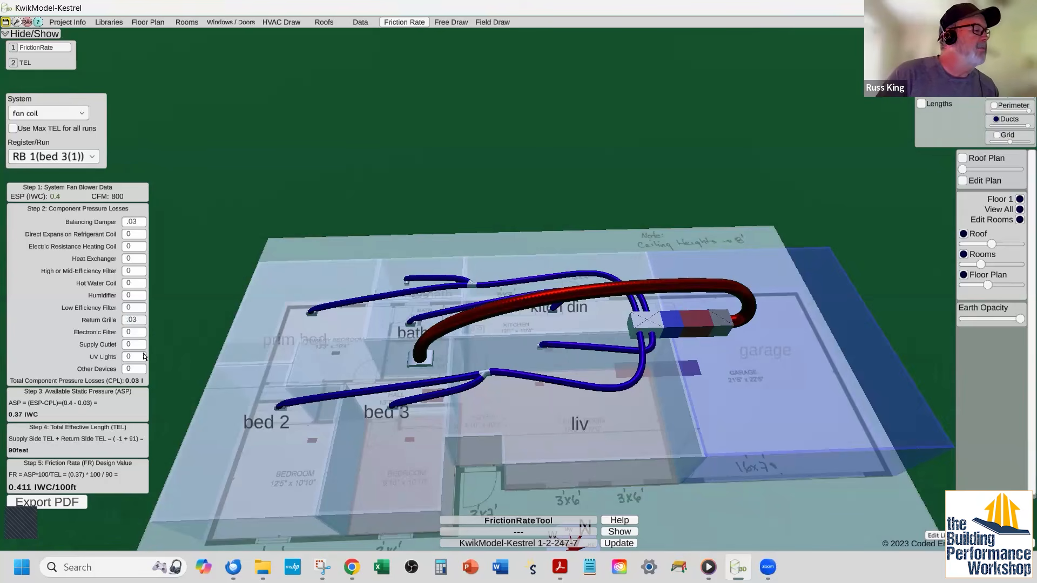
pyautogui.click(144, 348)
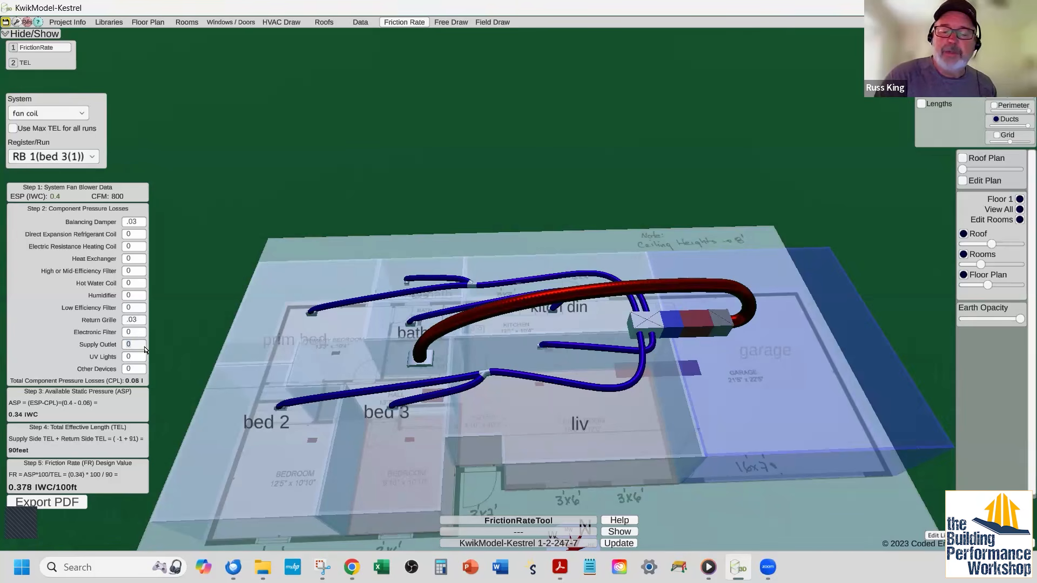
pyautogui.write('.03')
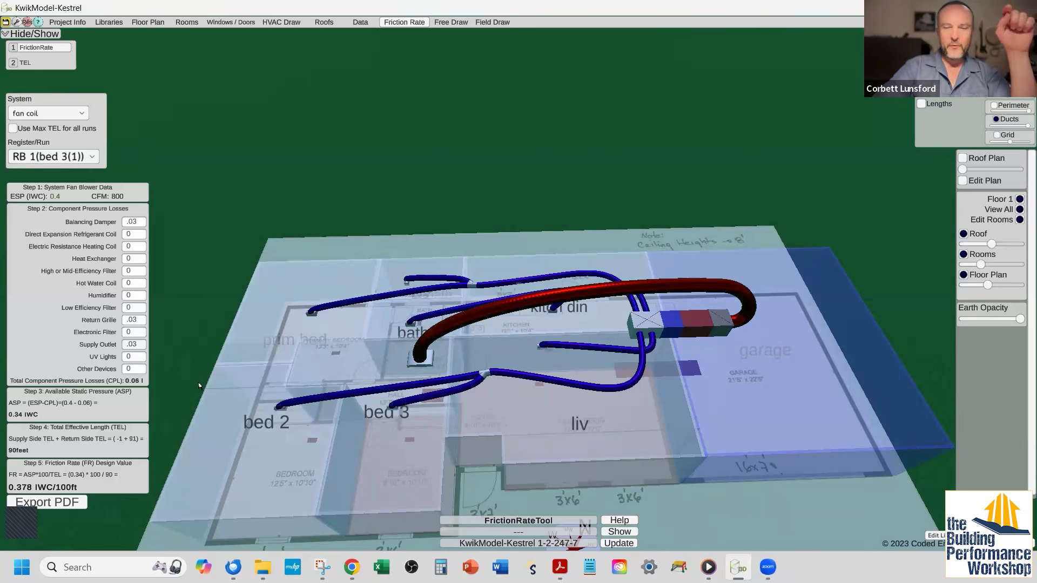
pyautogui.write('.1')
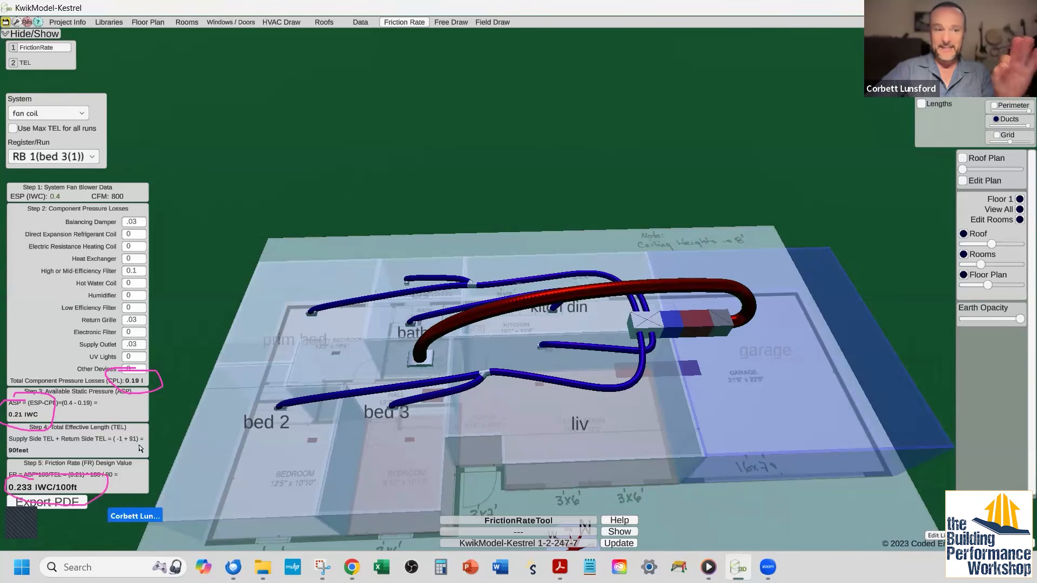
# - Review the total effective lengths of the supply and return runs and open the ducts table
pyautogui.click(29, 63)
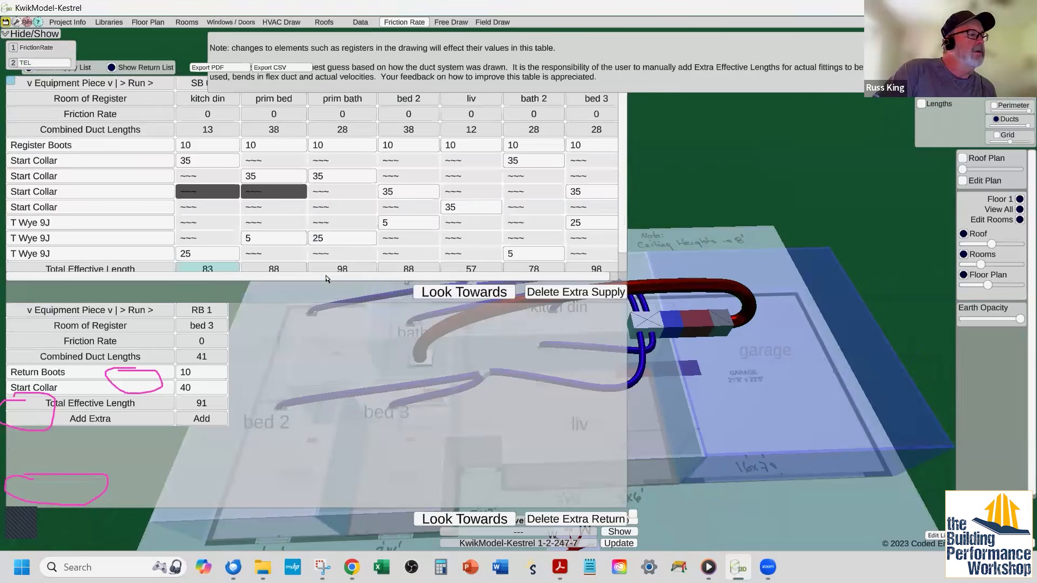
pyautogui.click(360, 22)
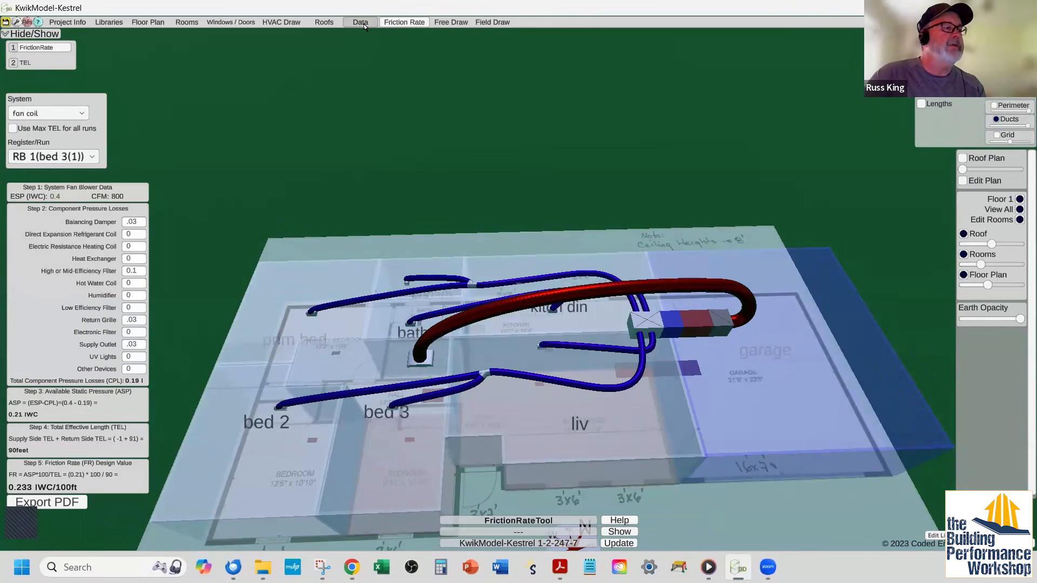
pyautogui.click(360, 22)
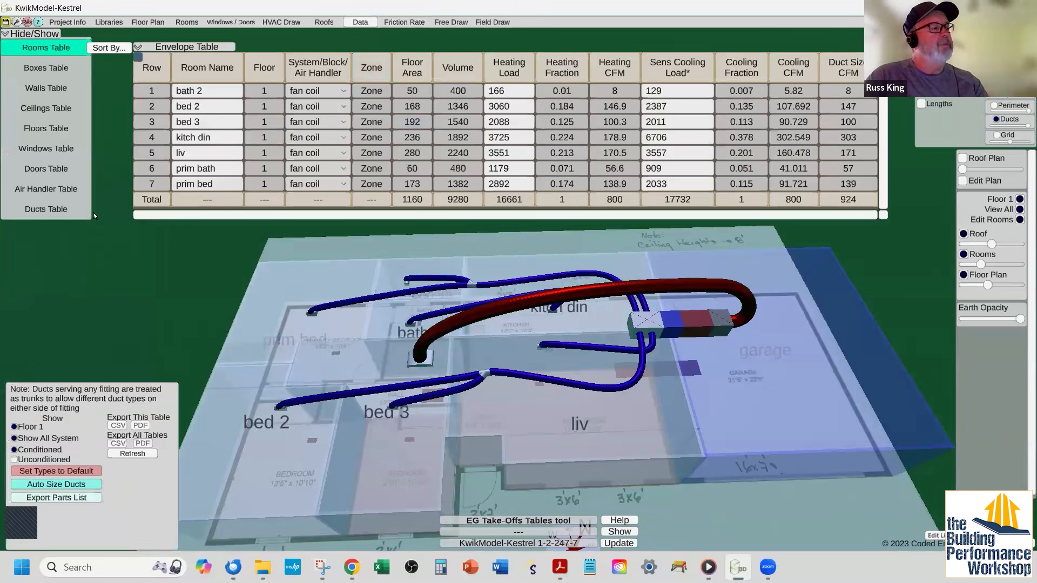
pyautogui.click(59, 214)
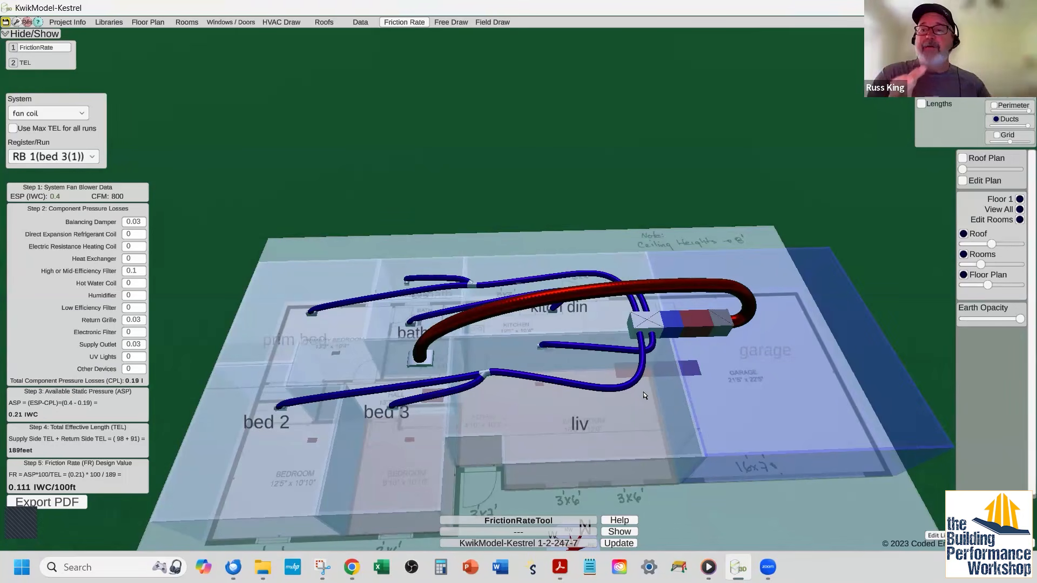
# - Review the total effective length table and select register run SB 05.1(bed 3(2)) for the friction rate calculation
pyautogui.click(44, 63)
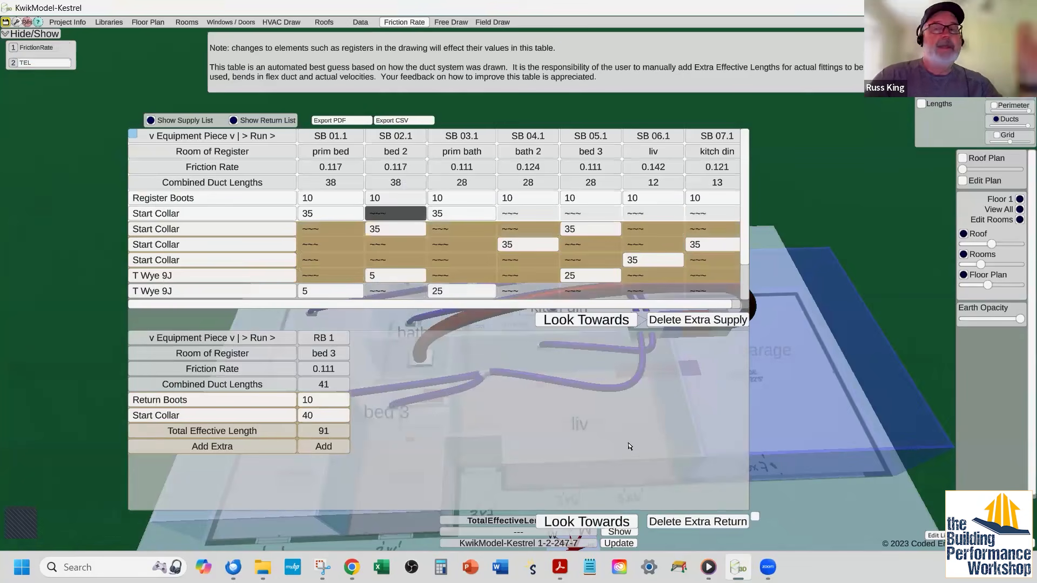
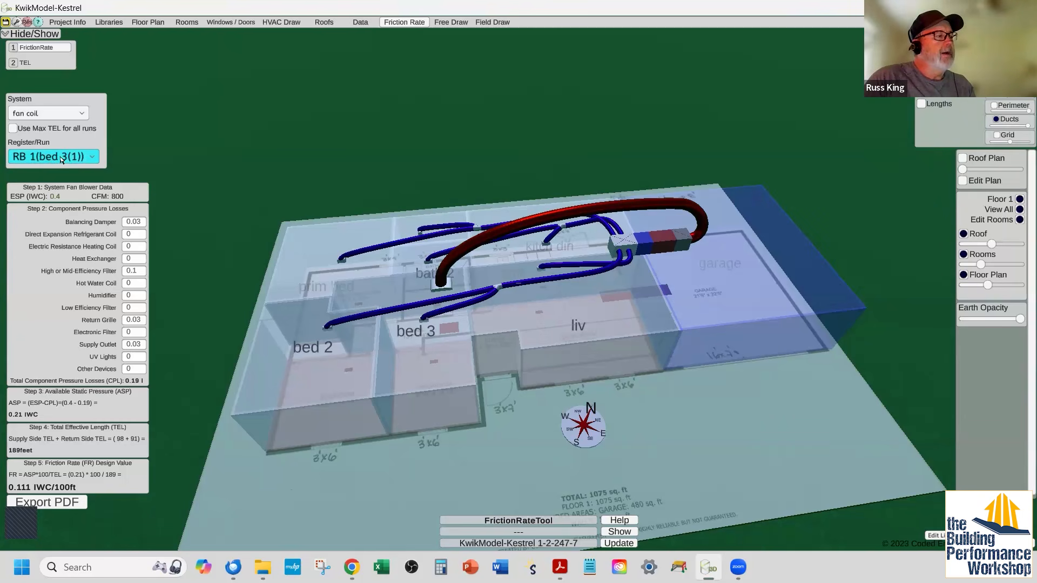
pyautogui.click(61, 157)
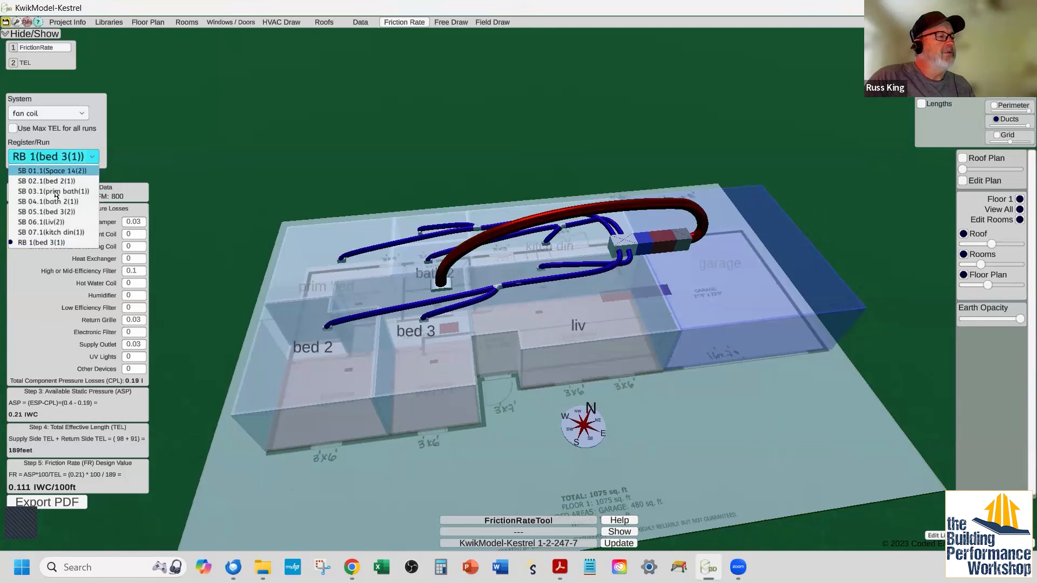
pyautogui.click(57, 211)
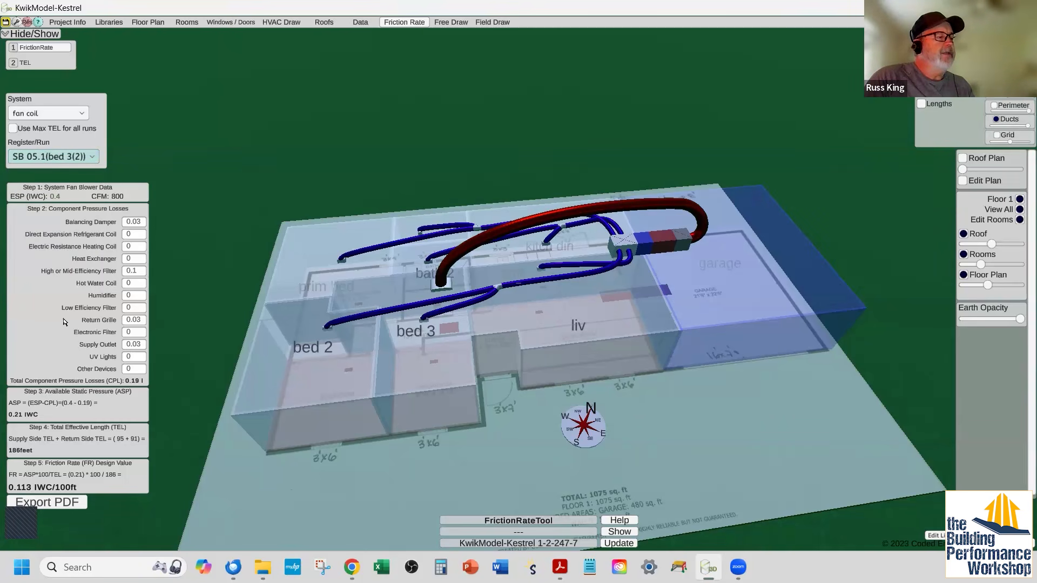
# - Compare the combined duct lengths and friction rates of the supply runs in the total effective length table, and return to the friction rate calculation
pyautogui.click(29, 63)
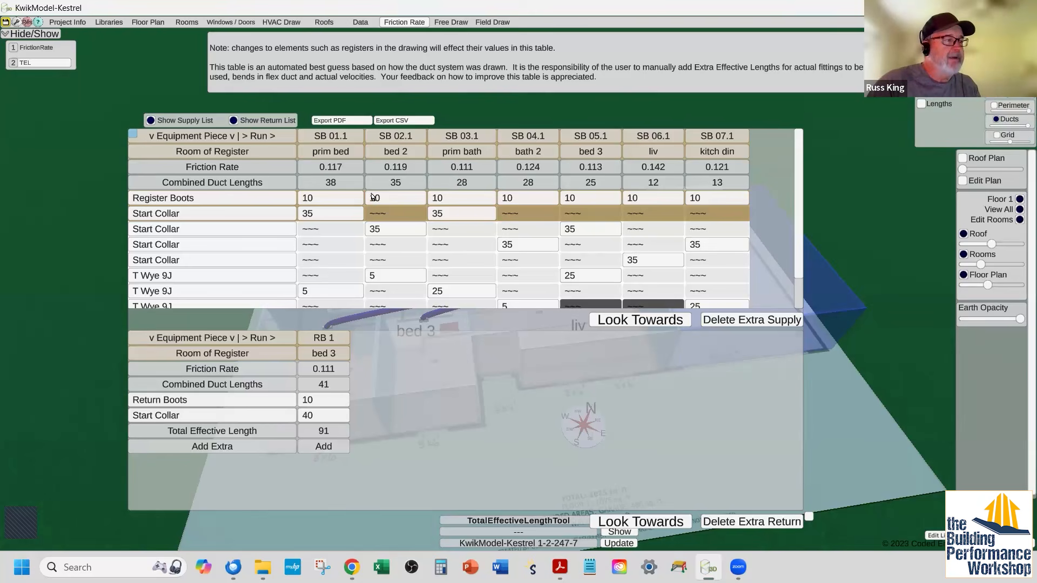
pyautogui.click(393, 178)
pyautogui.click(457, 180)
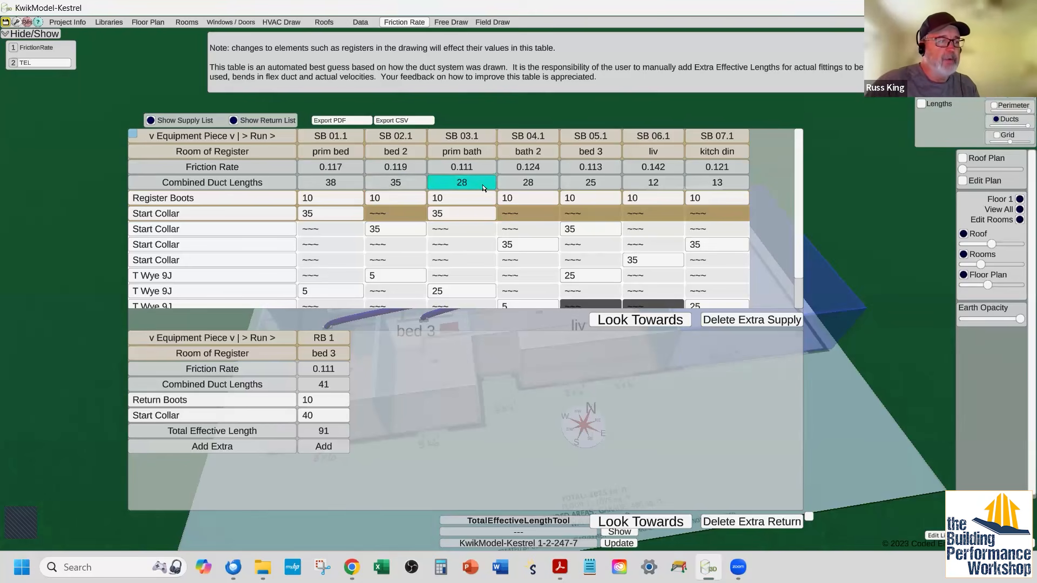
pyautogui.click(517, 170)
pyautogui.click(542, 411)
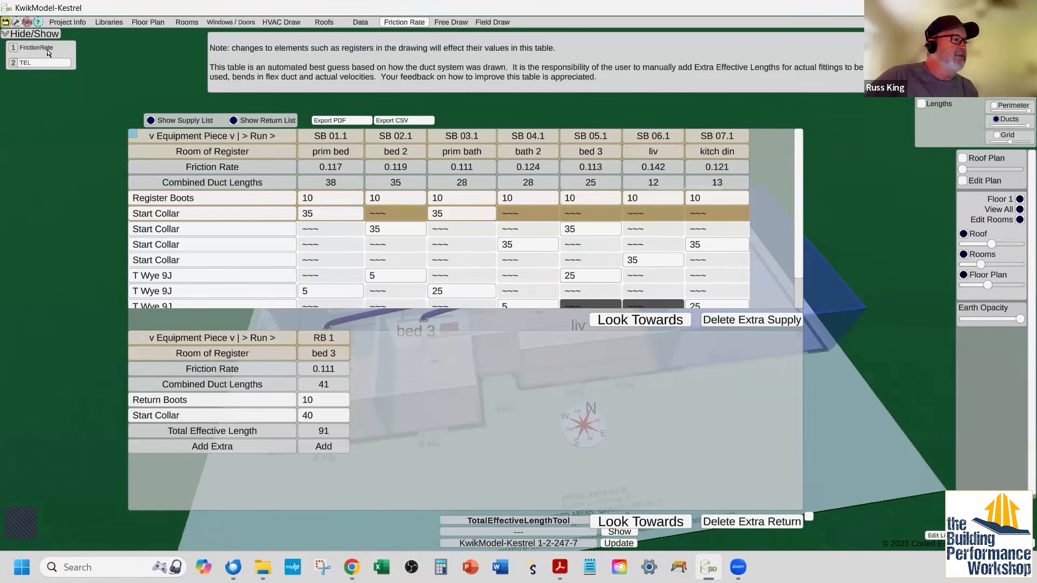
pyautogui.press('1')
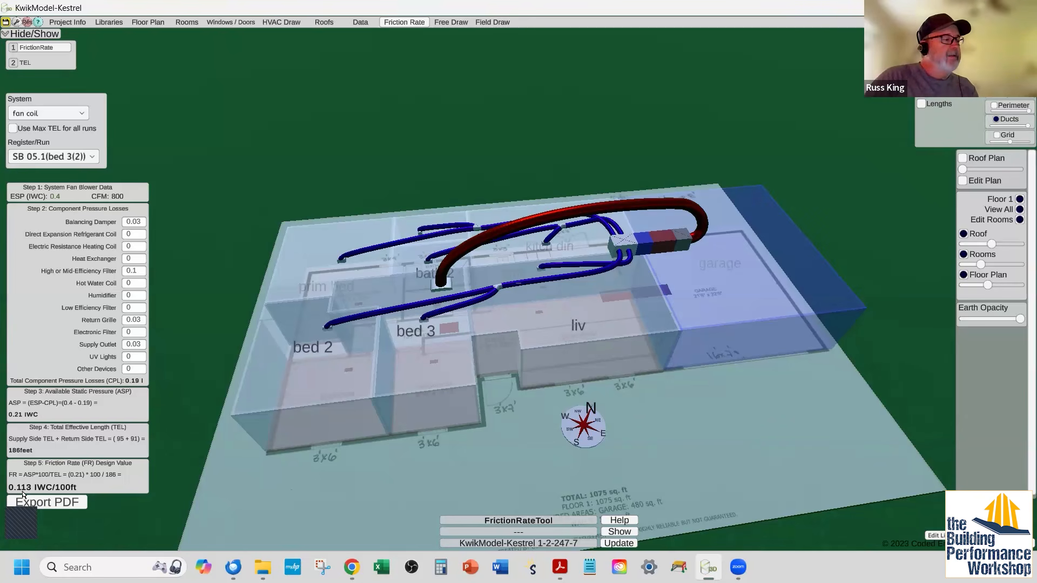
# - Examine the friction rates of the individual supply runs, comparing those for prim bed and bed 2
pyautogui.click(28, 62)
pyautogui.click(270, 167)
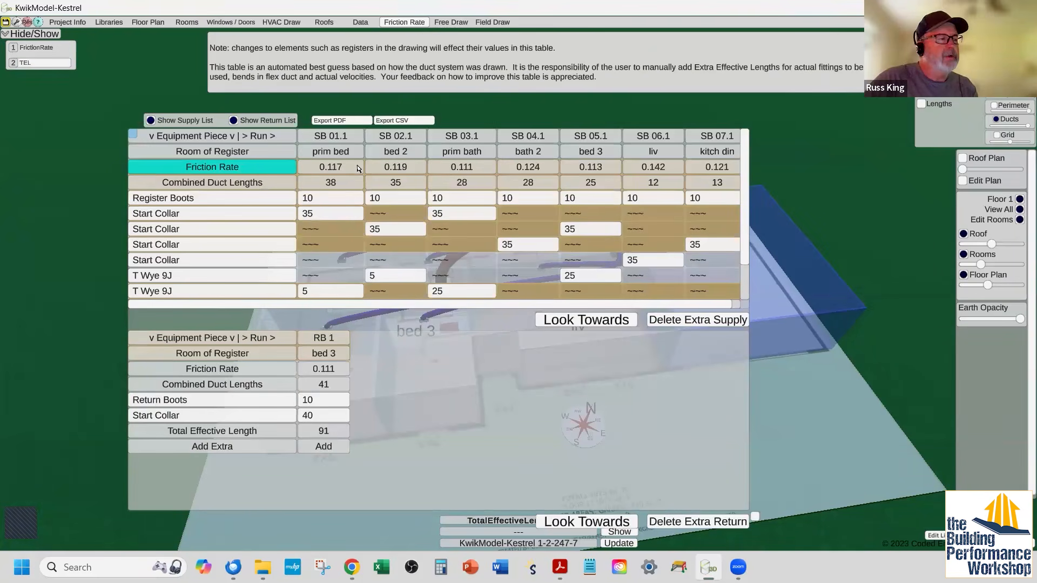
pyautogui.click(396, 170)
pyautogui.click(329, 171)
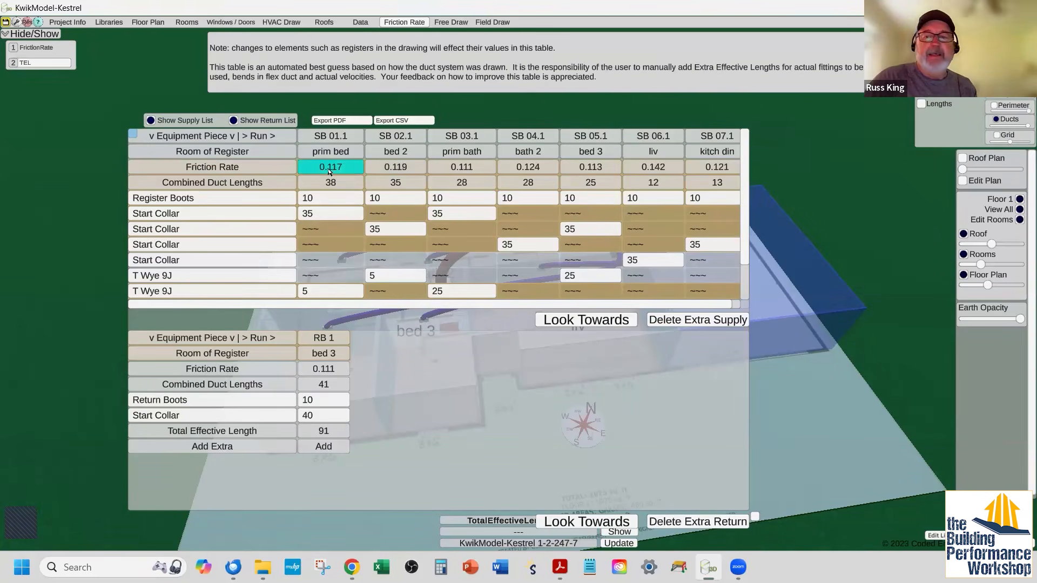
pyautogui.click(90, 78)
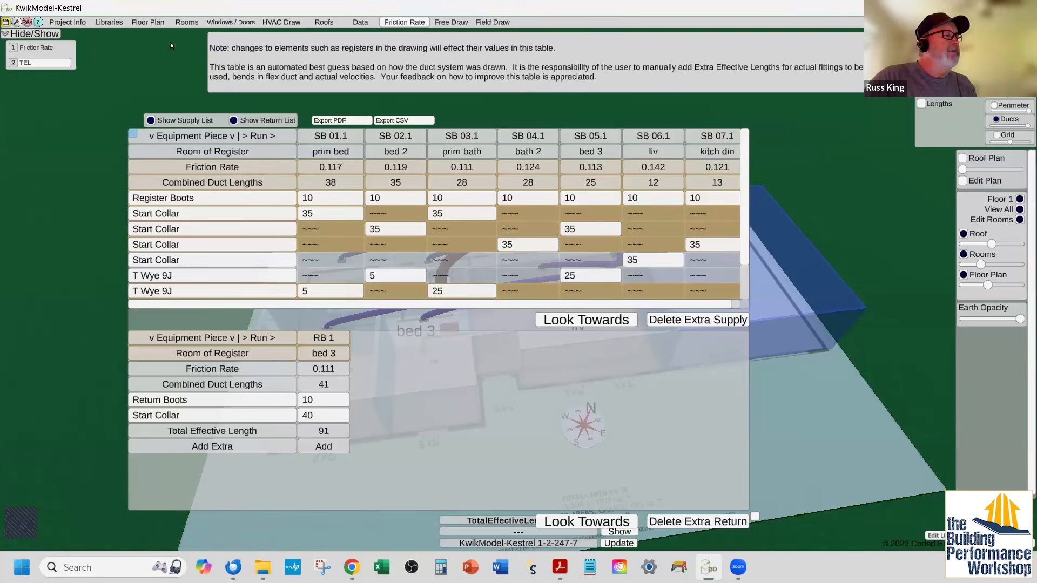
# - Set the fan coil's ESP to 0.39 in the air handler table
pyautogui.click(357, 23)
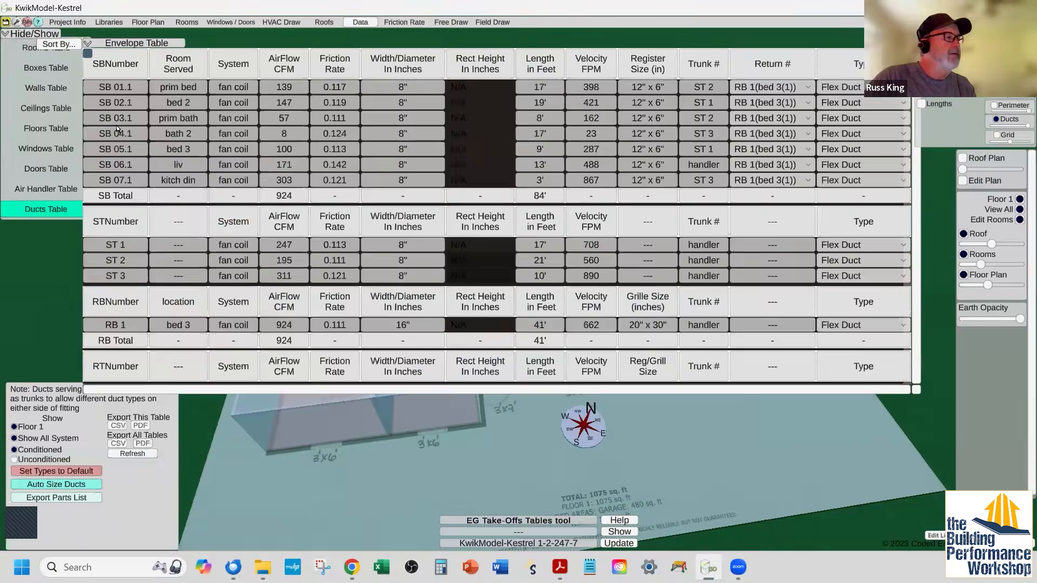
pyautogui.click(69, 190)
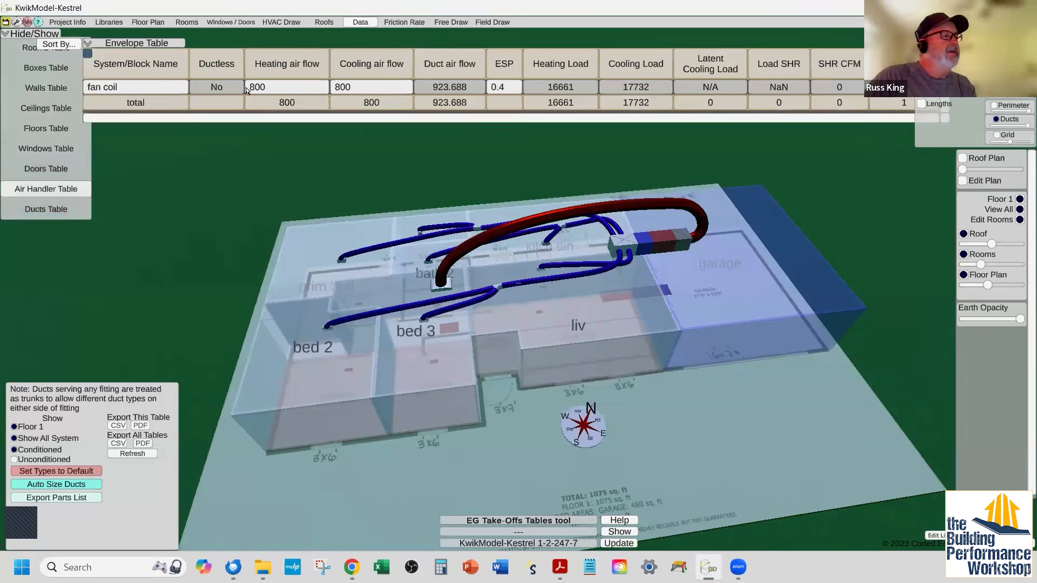
pyautogui.click(513, 89)
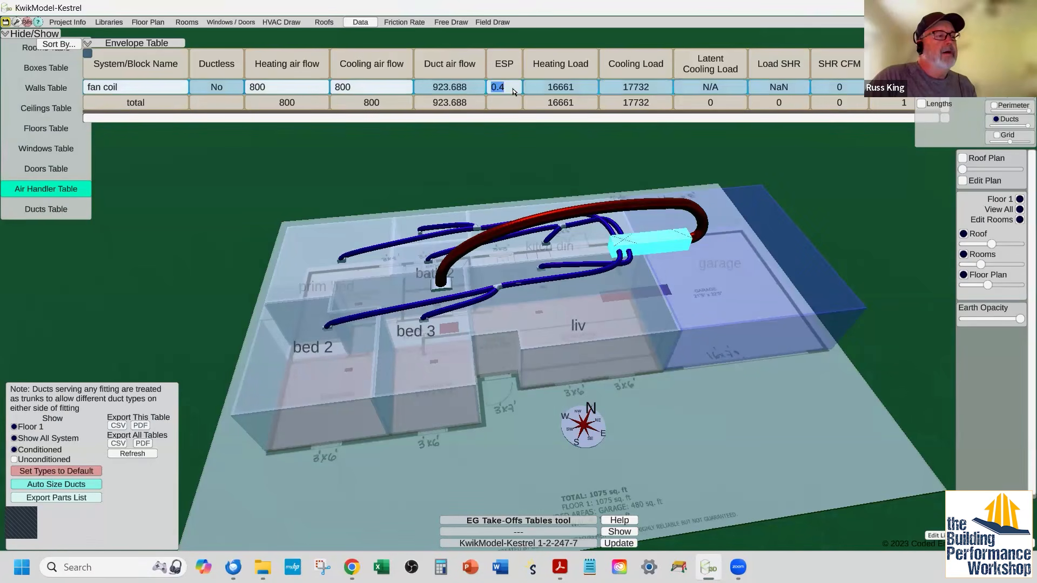
pyautogui.click(512, 92)
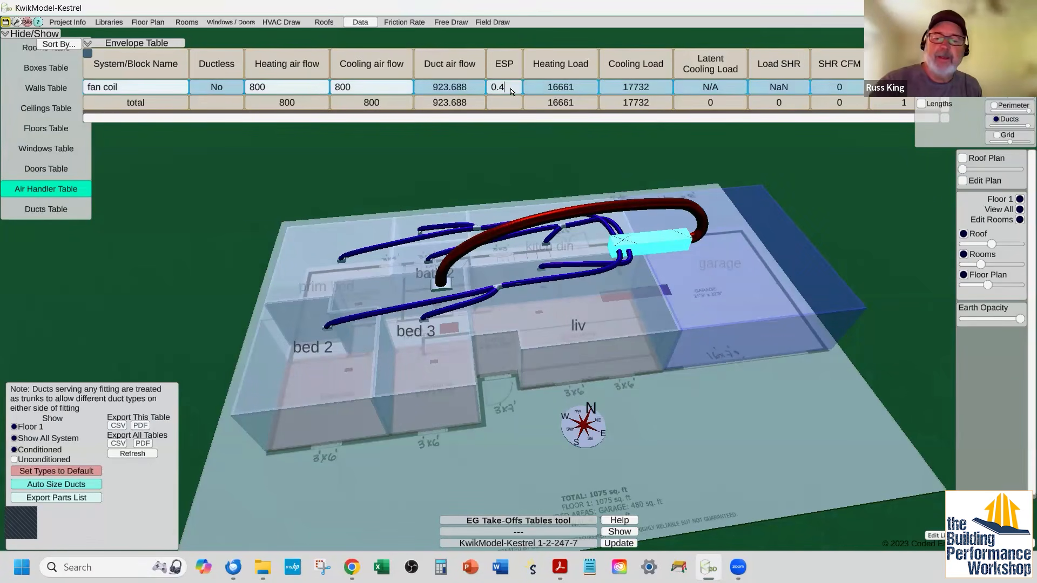
pyautogui.press('BackSpace')
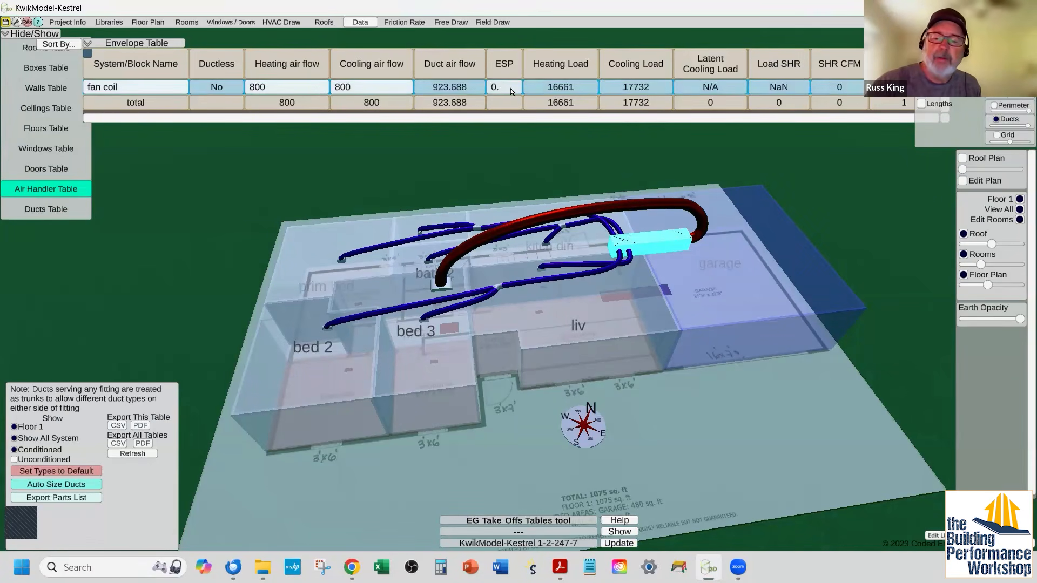
pyautogui.write('.3')
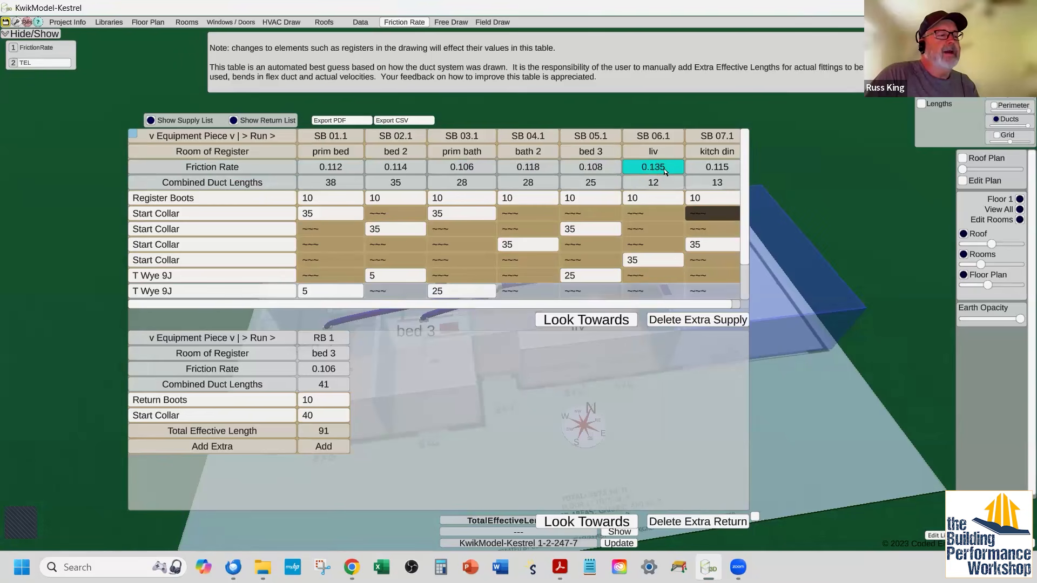
# - Change the register boot effective length for the liv supply run, and auto-size all ducts in the ducts table
pyautogui.click(650, 200)
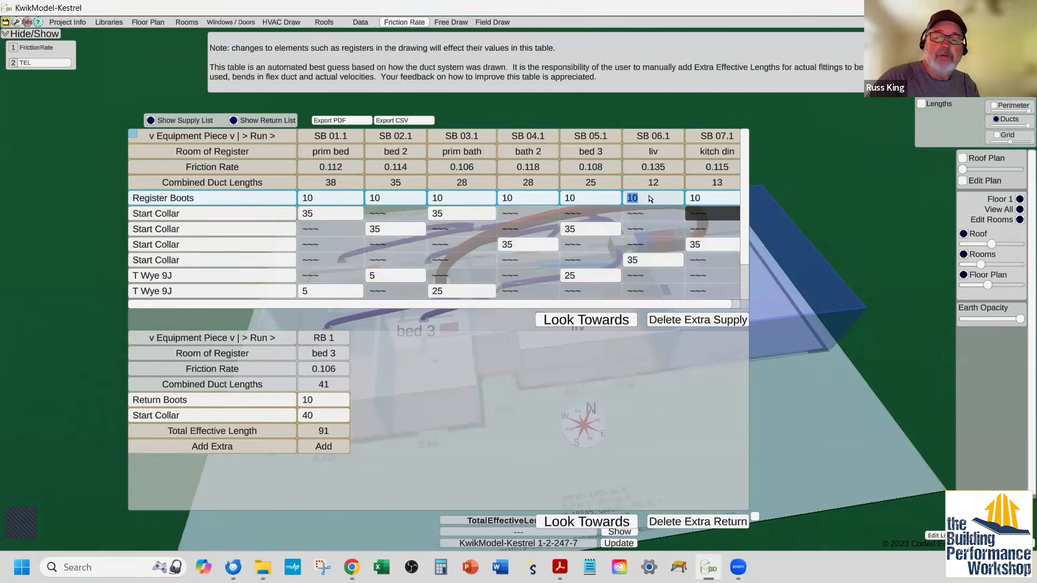
pyautogui.click(48, 49)
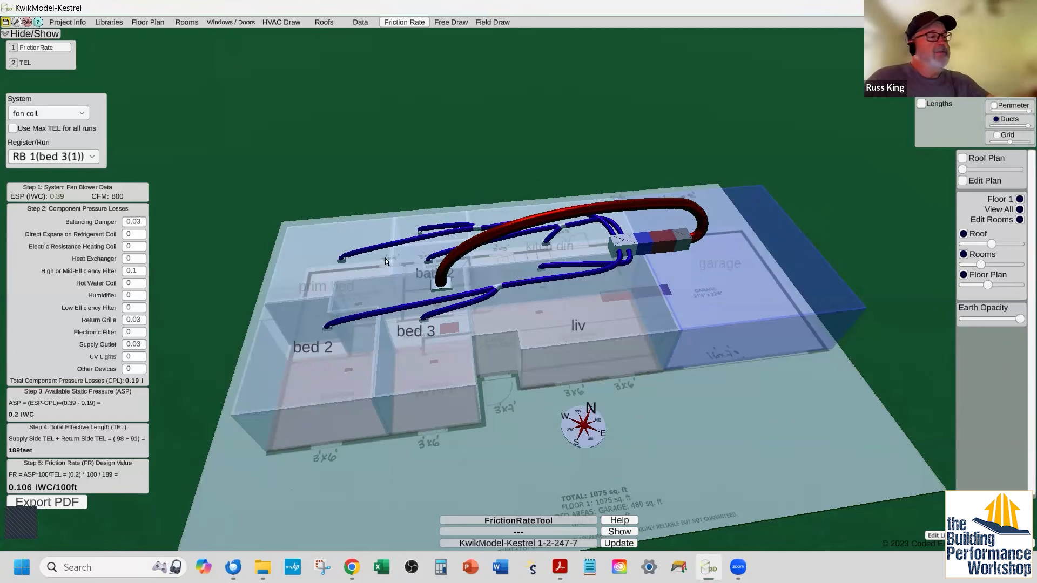
pyautogui.click(362, 23)
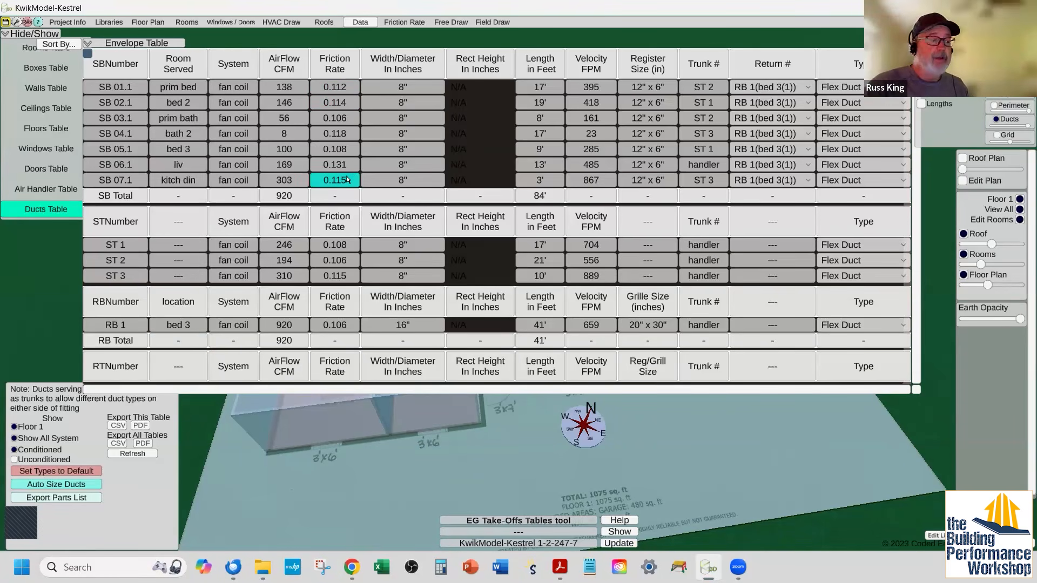
pyautogui.click(74, 485)
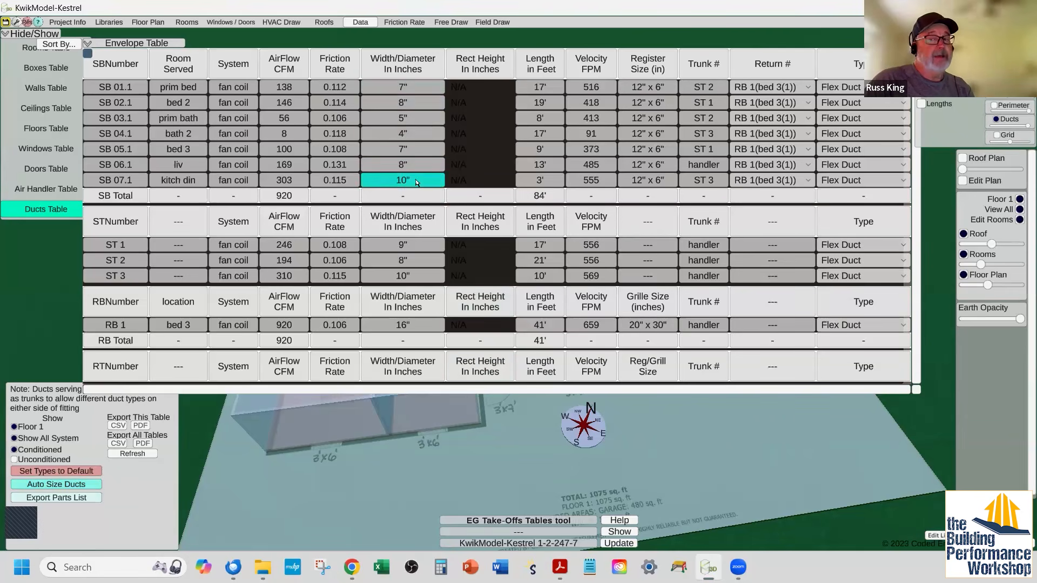
# - Show dimension labels on the ducts in the HVAC drawing and enlarge the duct label font
pyautogui.click(281, 23)
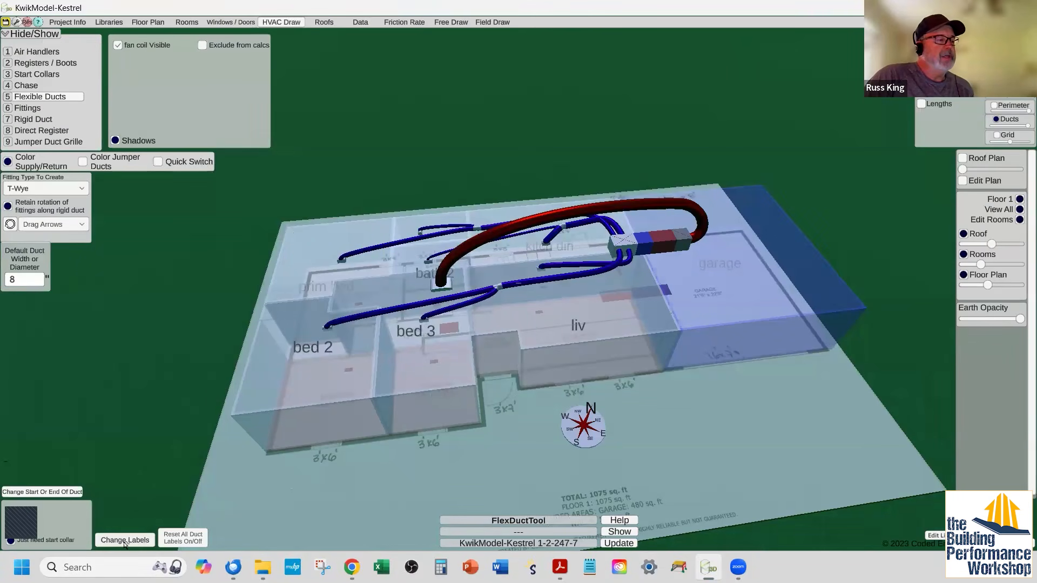
pyautogui.click(124, 540)
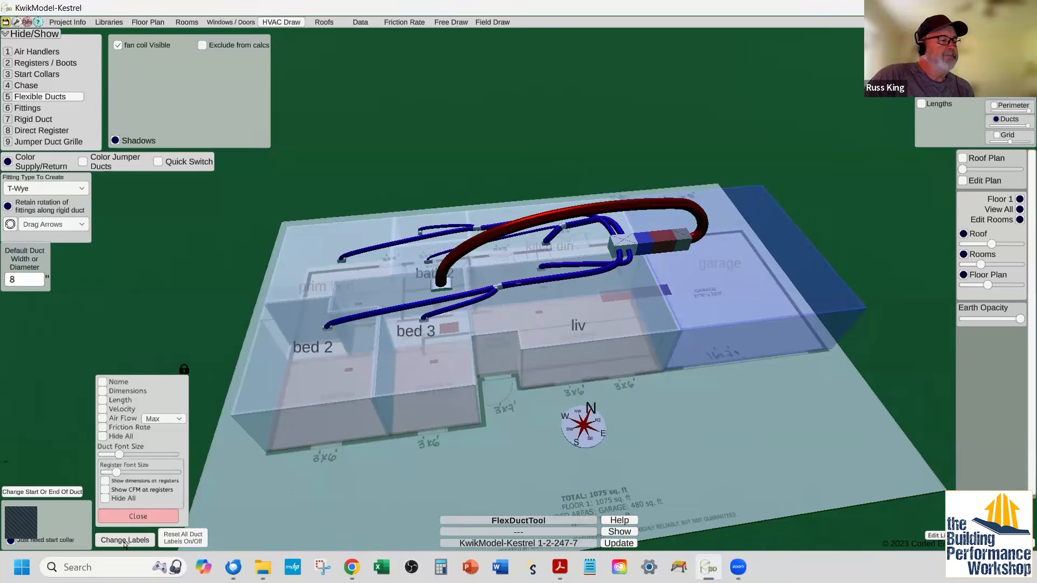
pyautogui.click(102, 392)
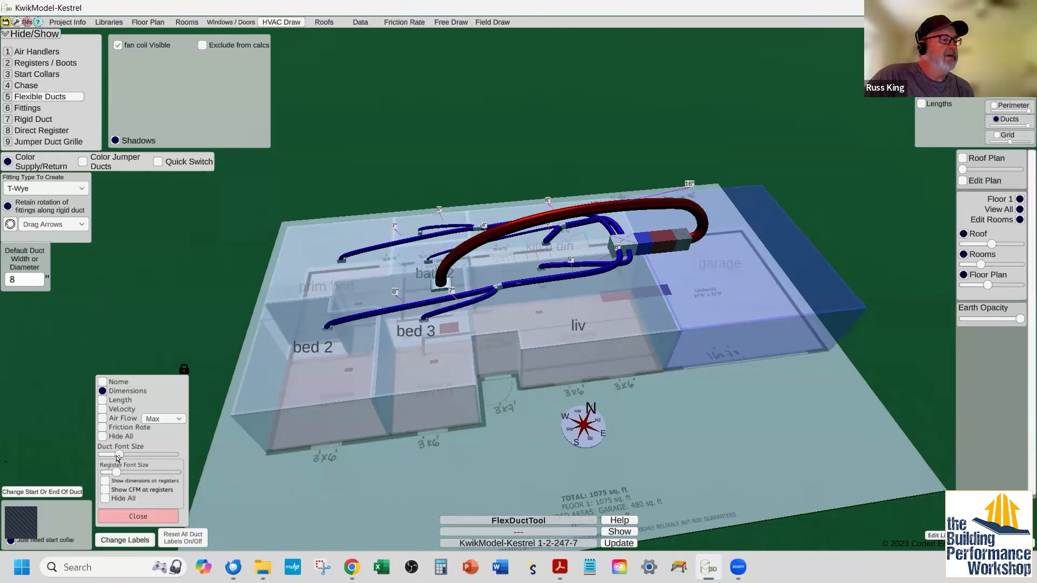
pyautogui.moveTo(119, 455); pyautogui.dragTo(147, 455)
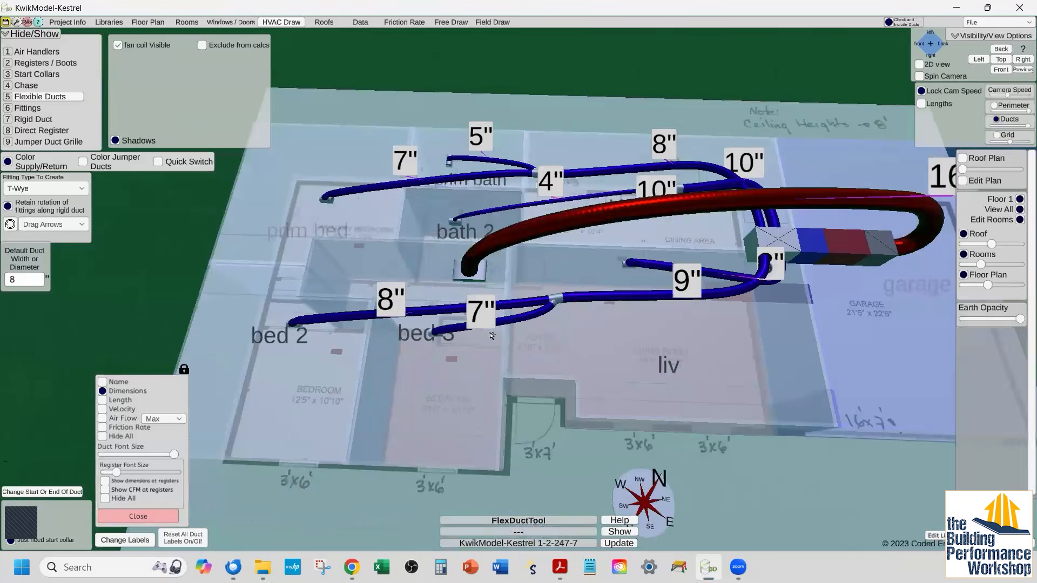
# - Reposition the size labels of the bed 3 branch, the 9" trunk and the liv run clear of the ducts
pyautogui.click(489, 324)
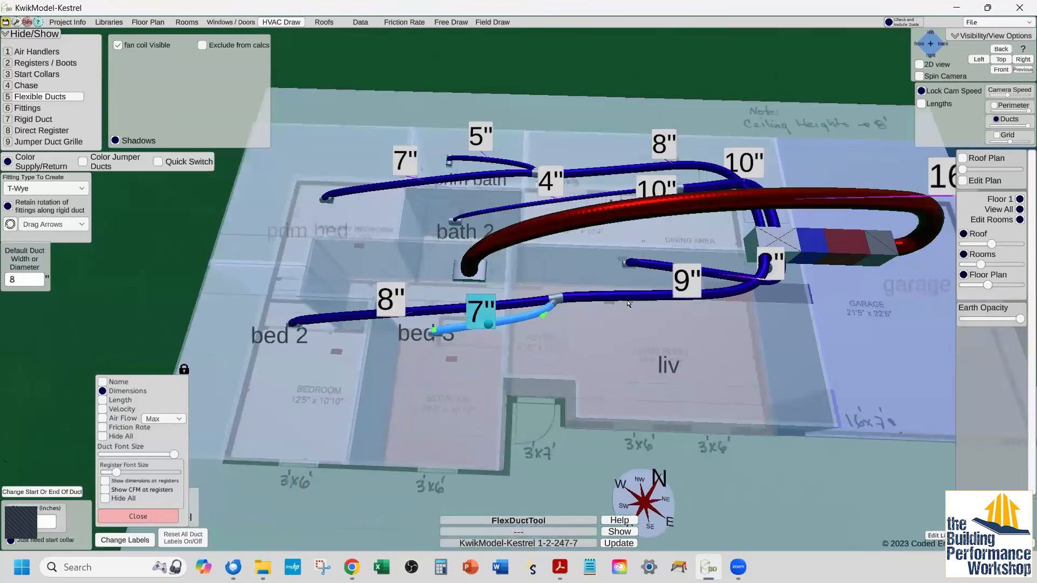
pyautogui.click(693, 287)
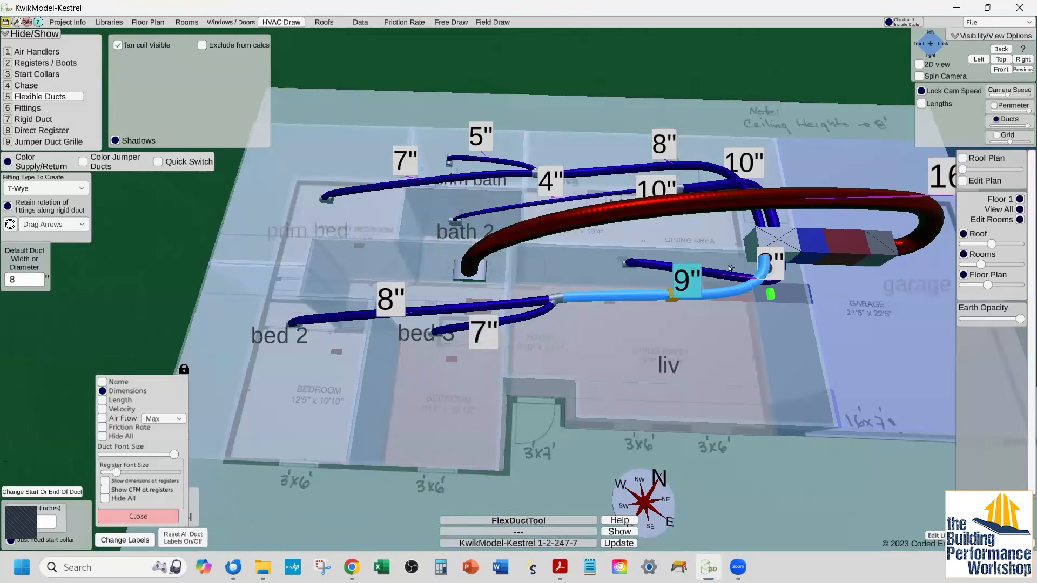
pyautogui.moveTo(693, 286); pyautogui.dragTo(693, 265)
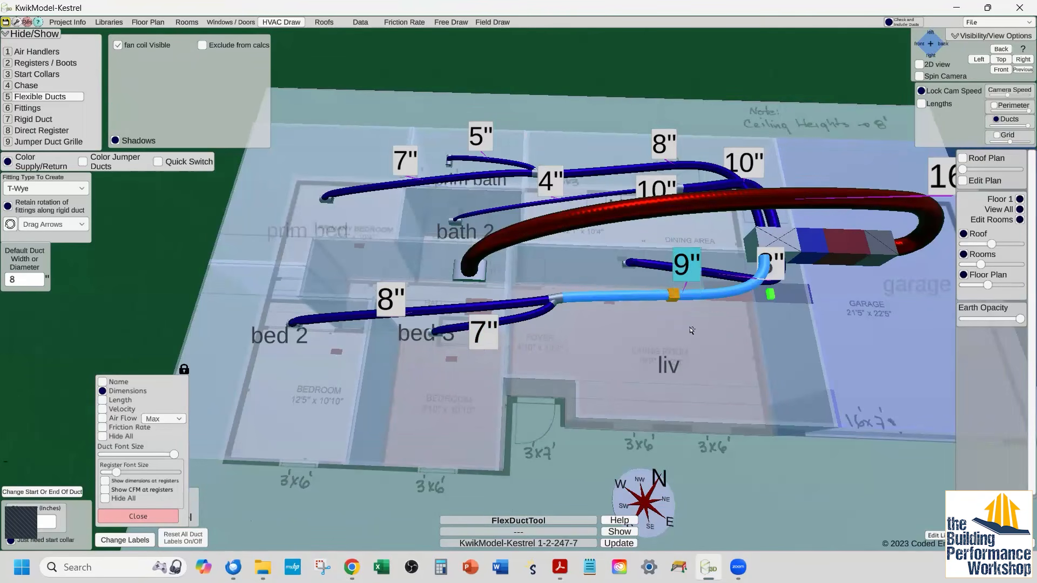
pyautogui.click(771, 277)
pyautogui.moveTo(772, 276); pyautogui.dragTo(803, 322)
# - Examine the labelled duct layout from several angles, ending with the whole house in view
pyautogui.moveTo(724, 395); pyautogui.dragTo(672, 388, button='right')
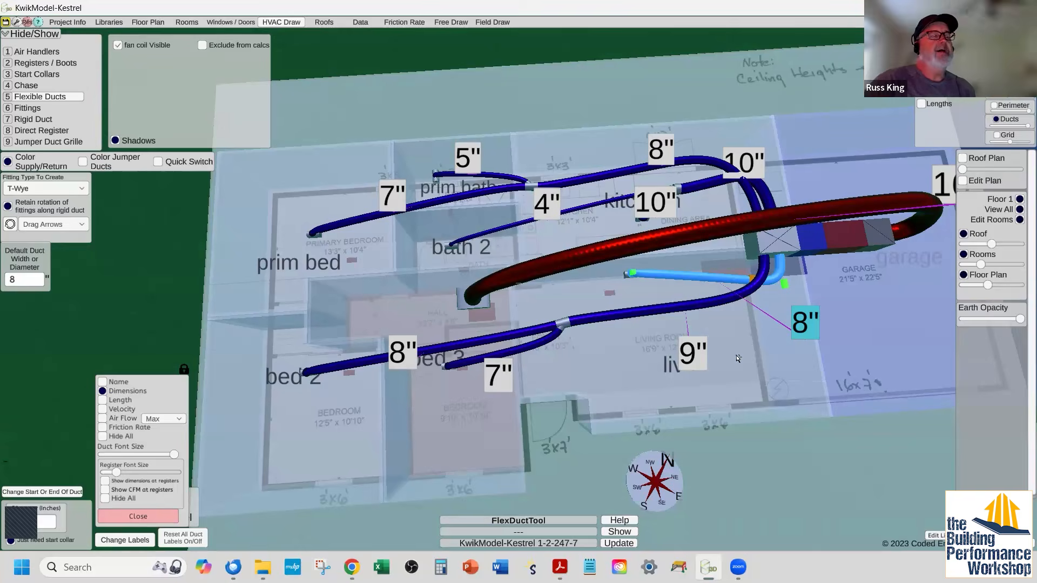
pyautogui.scroll(-1, 738, 358)
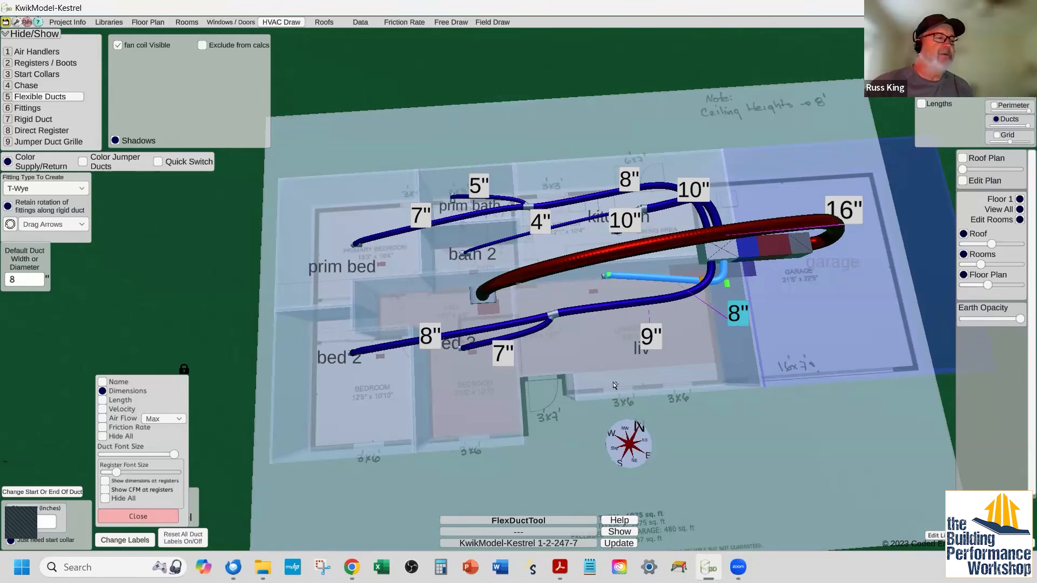
pyautogui.scroll(-1, 628, 269)
pyautogui.moveTo(629, 268); pyautogui.dragTo(636, 272, button='right')
pyautogui.scroll(1, 607, 256)
pyautogui.scroll(-3, 607, 258)
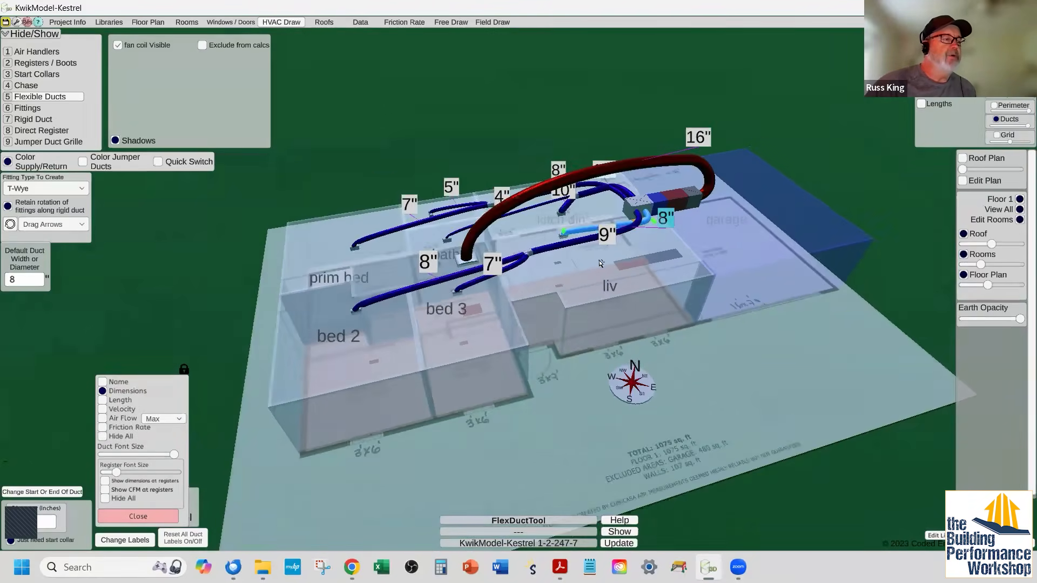
pyautogui.scroll(-1, 606, 258)
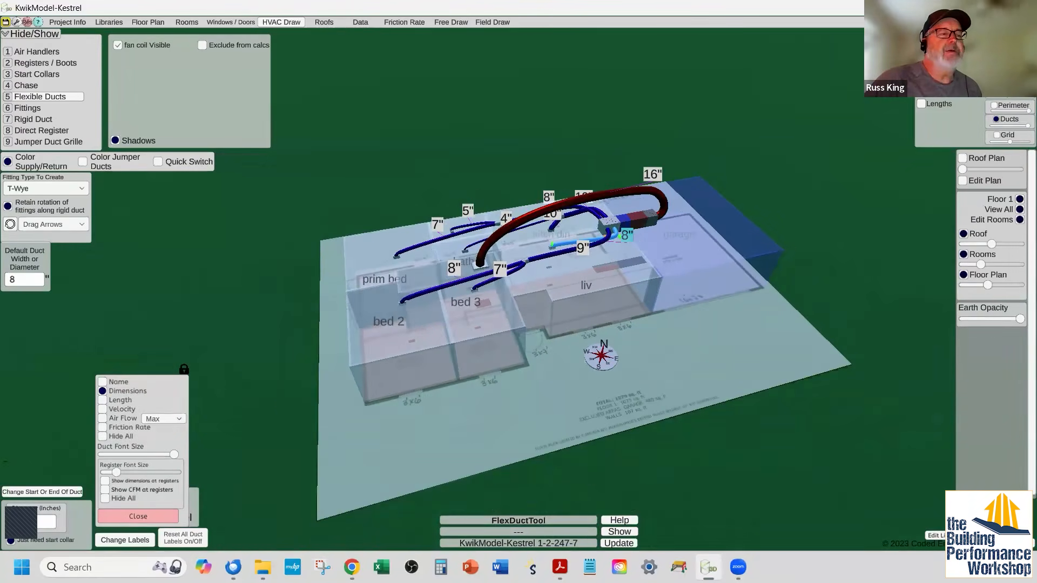
pyautogui.scroll(-2, 724, 304)
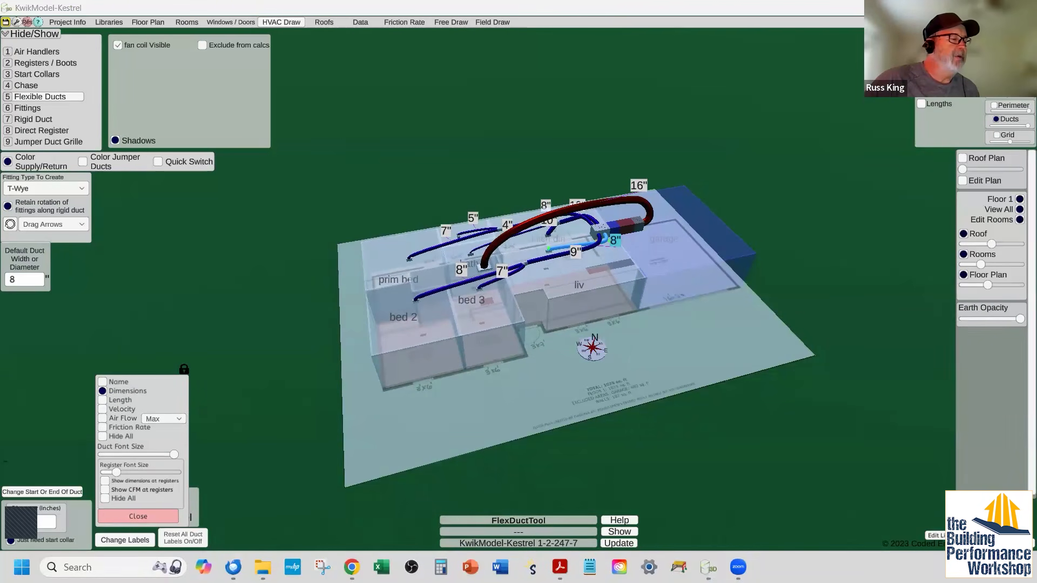
# - Switch to Snipping Tool and set up a screen recording of the area around the whole duct model
pyautogui.click(322, 567)
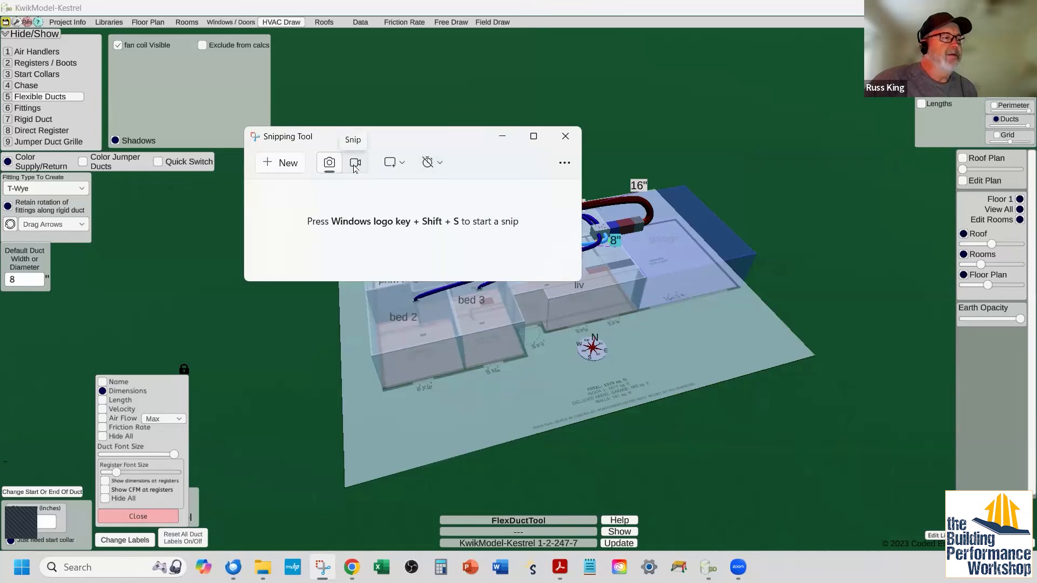
pyautogui.click(353, 166)
pyautogui.click(280, 162)
pyautogui.moveTo(287, 89); pyautogui.dragTo(866, 509)
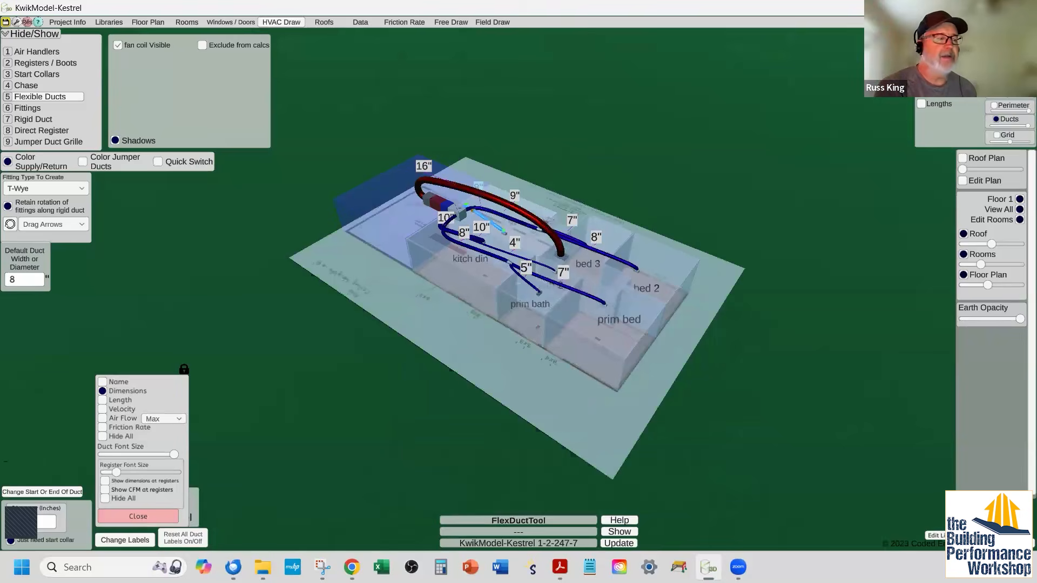
# - Place a condenser from the free drawing tools on the ground just outside the garage's outer wall
pyautogui.click(450, 25)
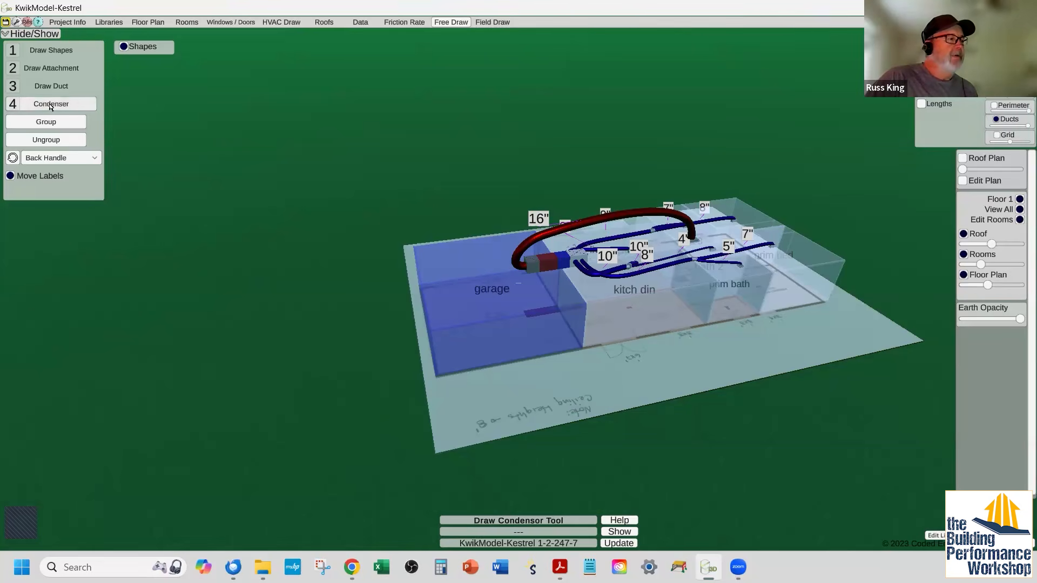
pyautogui.moveTo(327, 423); pyautogui.dragTo(336, 425)
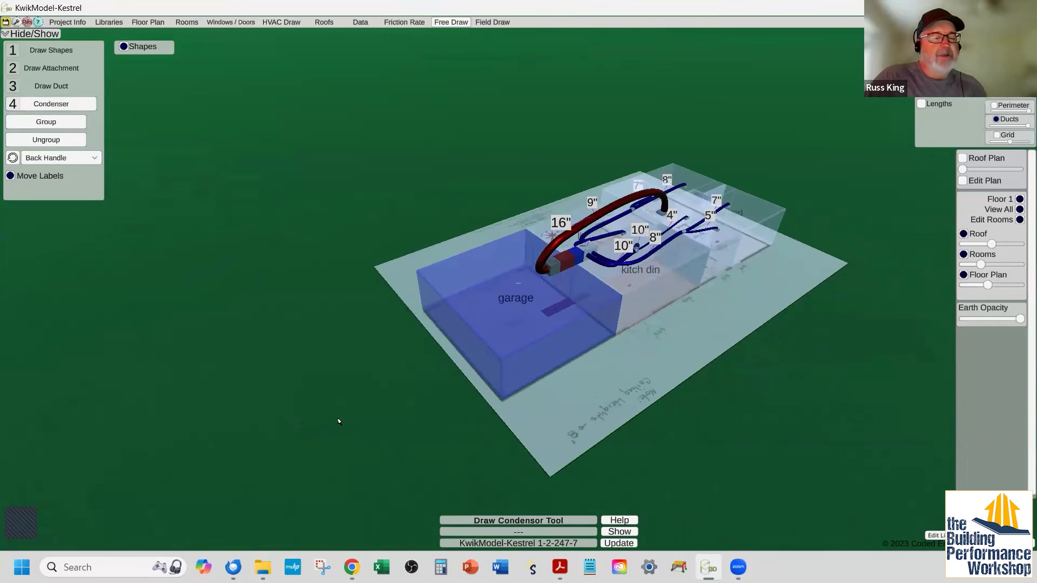
pyautogui.click(440, 361)
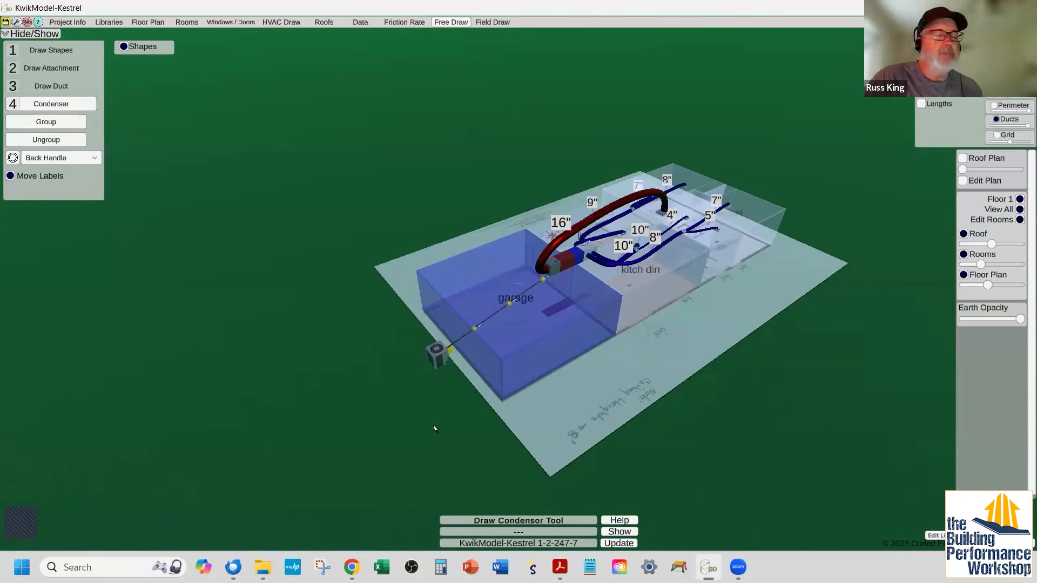
# - Shape the condenser end of the line set, moving the first handle low beside the unit and the second toward the garage wall
pyautogui.scroll(5, 435, 429)
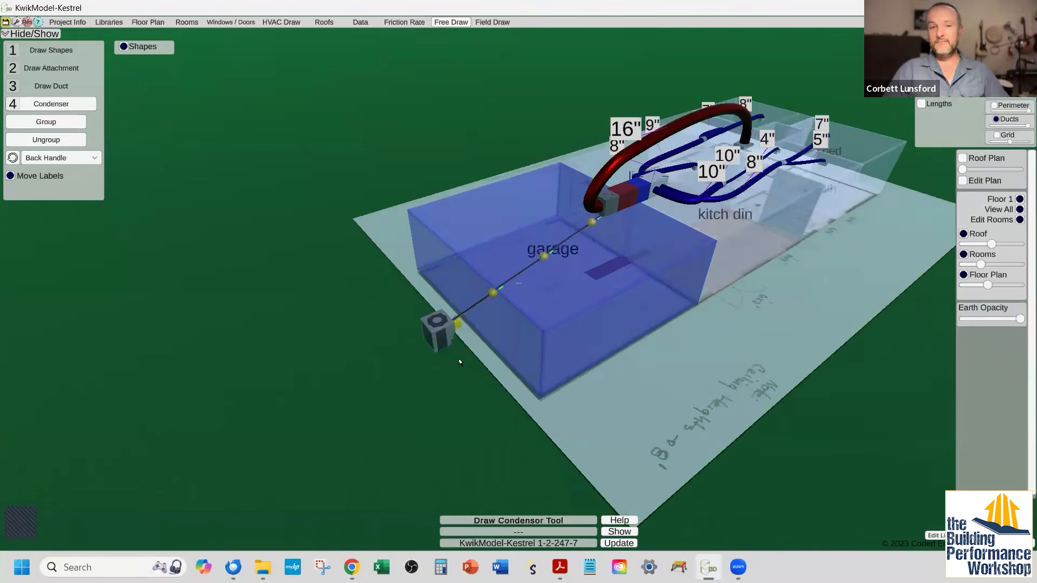
pyautogui.scroll(5, 508, 351)
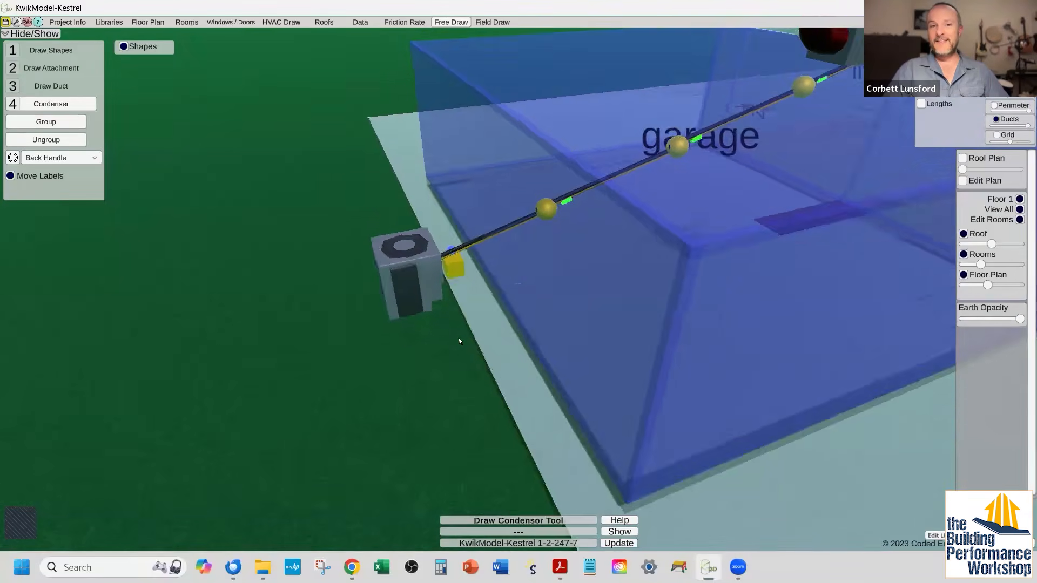
pyautogui.moveTo(552, 210); pyautogui.dragTo(501, 247)
pyautogui.click(582, 224)
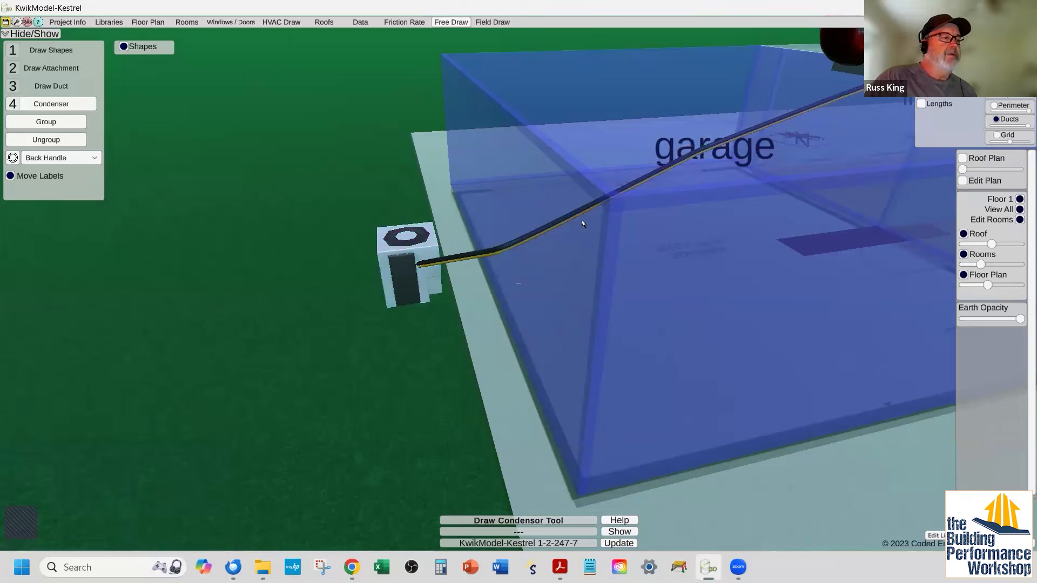
pyautogui.click(408, 273)
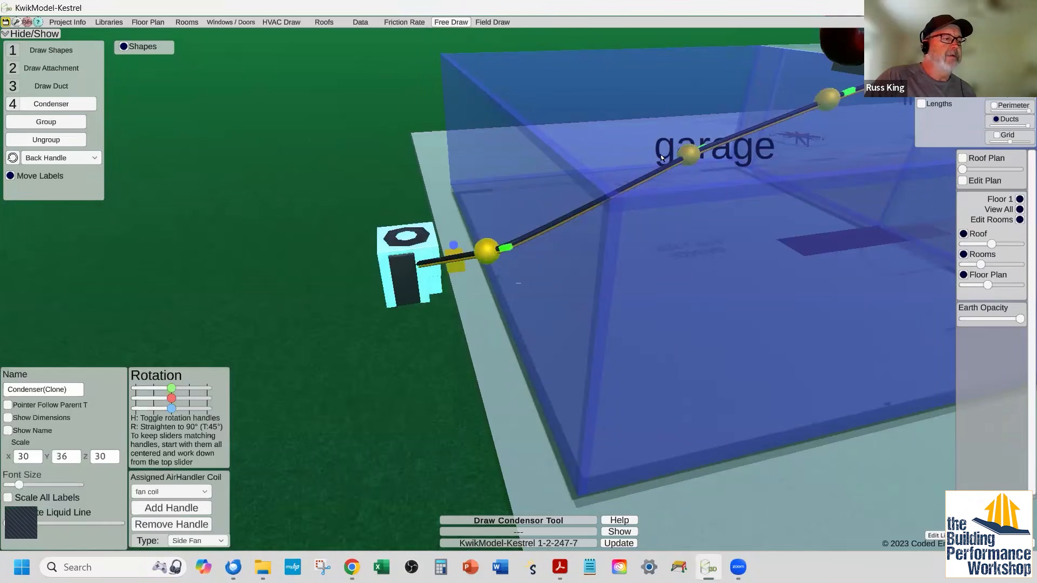
pyautogui.click(683, 156)
pyautogui.moveTo(683, 156); pyautogui.dragTo(512, 119)
# - Route the line set across the garage by moving its third handle beneath the fan coil and its second handle above the condenser
pyautogui.moveTo(819, 183); pyautogui.dragTo(712, 191, button='right')
pyautogui.scroll(5, 689, 176)
pyautogui.scroll(-4, 711, 195)
pyautogui.scroll(-2, 543, 224)
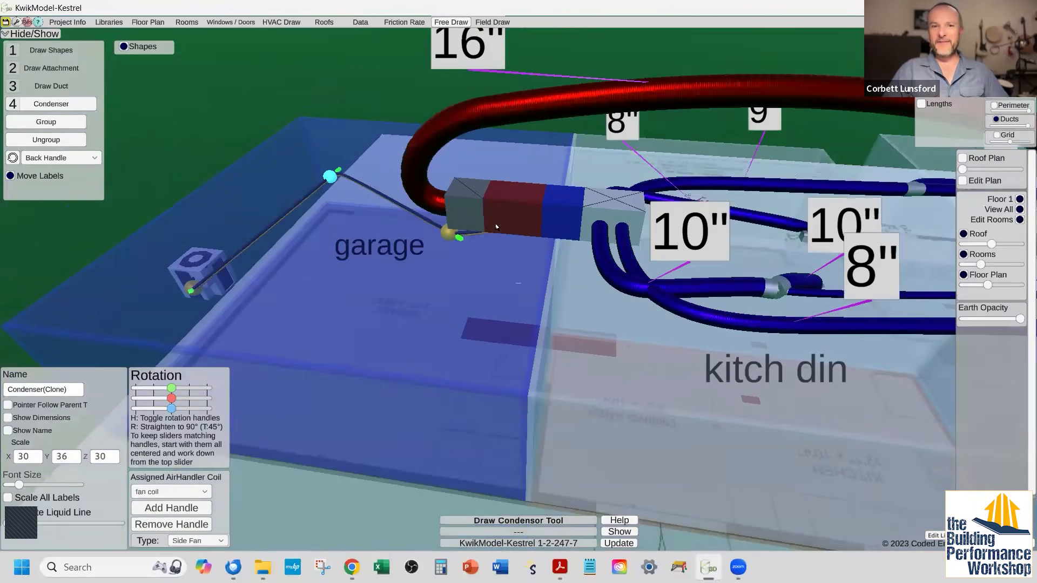
pyautogui.click(451, 236)
pyautogui.moveTo(453, 236); pyautogui.dragTo(557, 284)
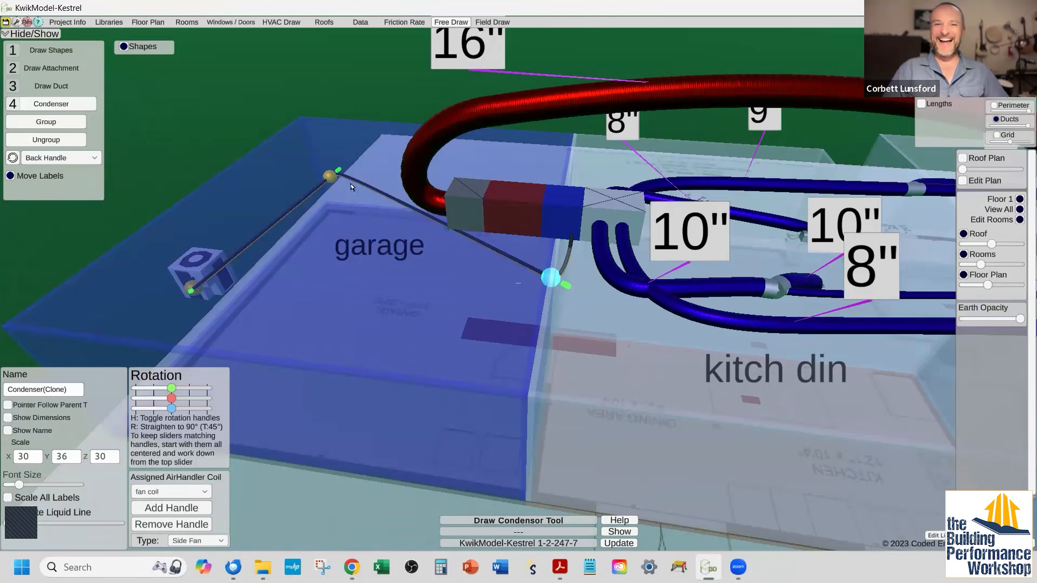
pyautogui.click(329, 176)
pyautogui.moveTo(307, 193); pyautogui.dragTo(164, 213)
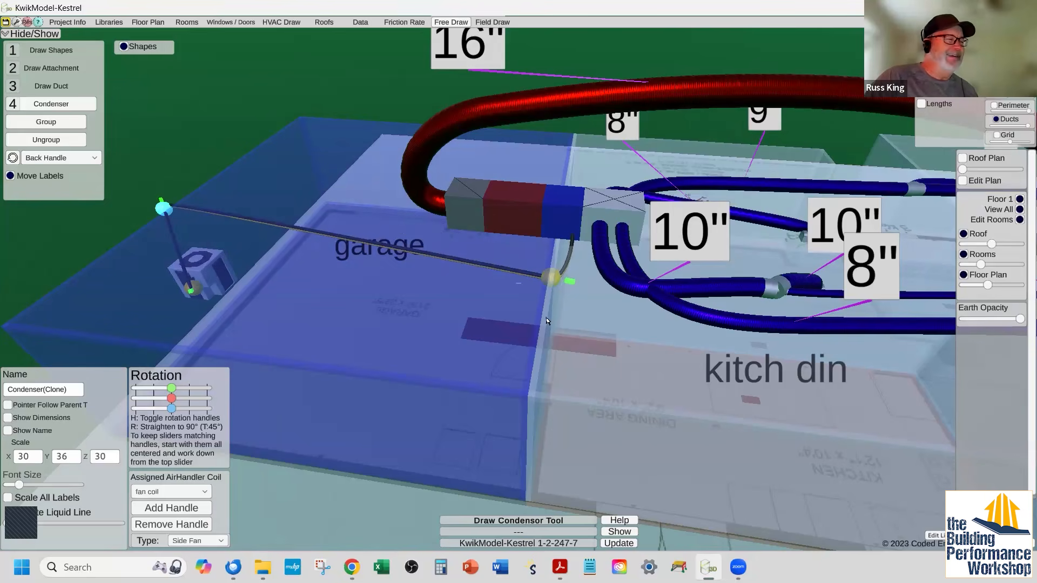
# - Show the condenser's dimensions label with the line set length and rise
pyautogui.moveTo(609, 303); pyautogui.dragTo(627, 297, button='right')
pyautogui.moveTo(692, 289); pyautogui.dragTo(755, 287, button='middle')
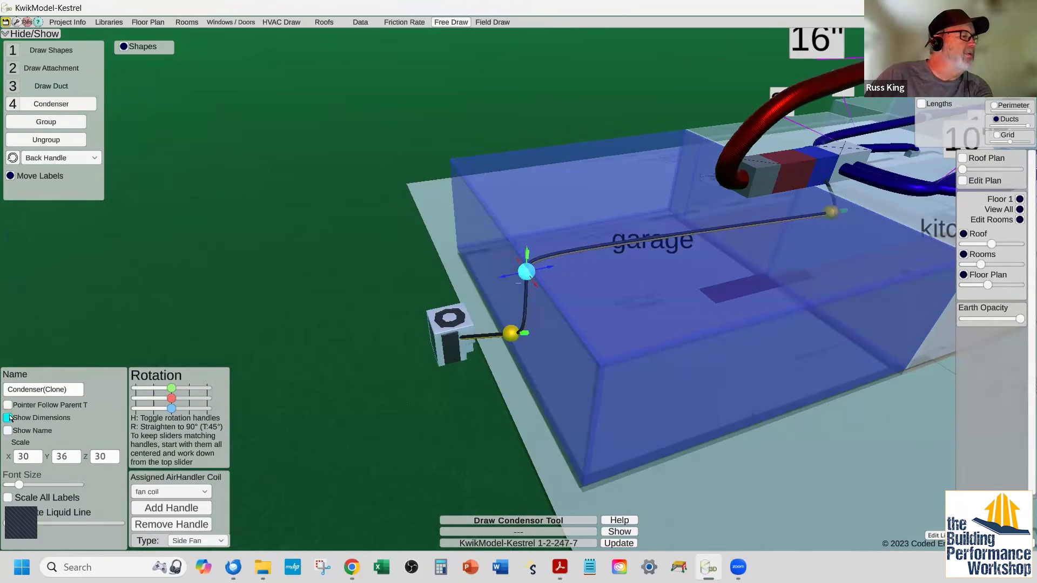
pyautogui.click(8, 418)
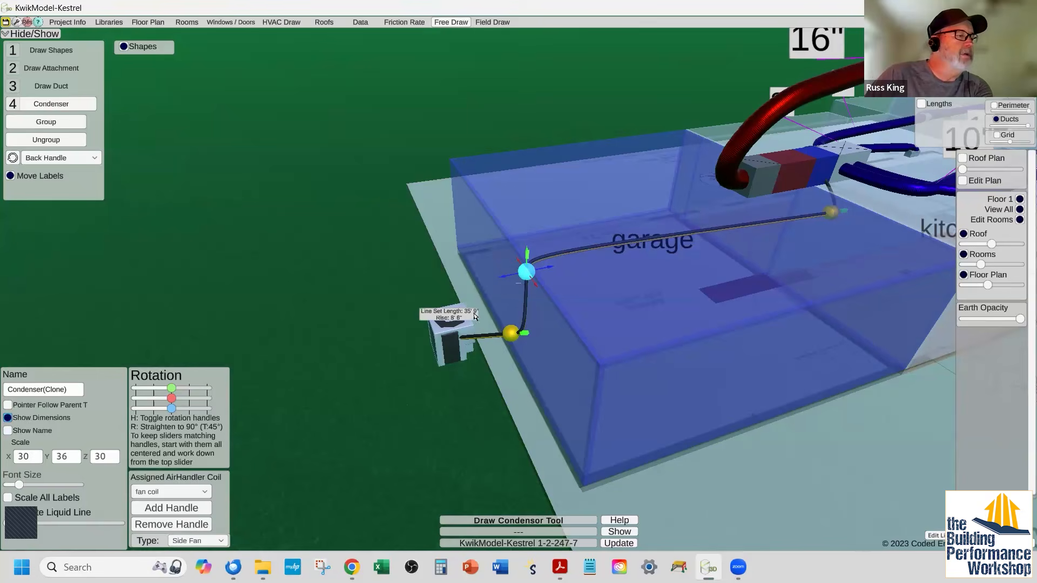
pyautogui.scroll(5, 475, 316)
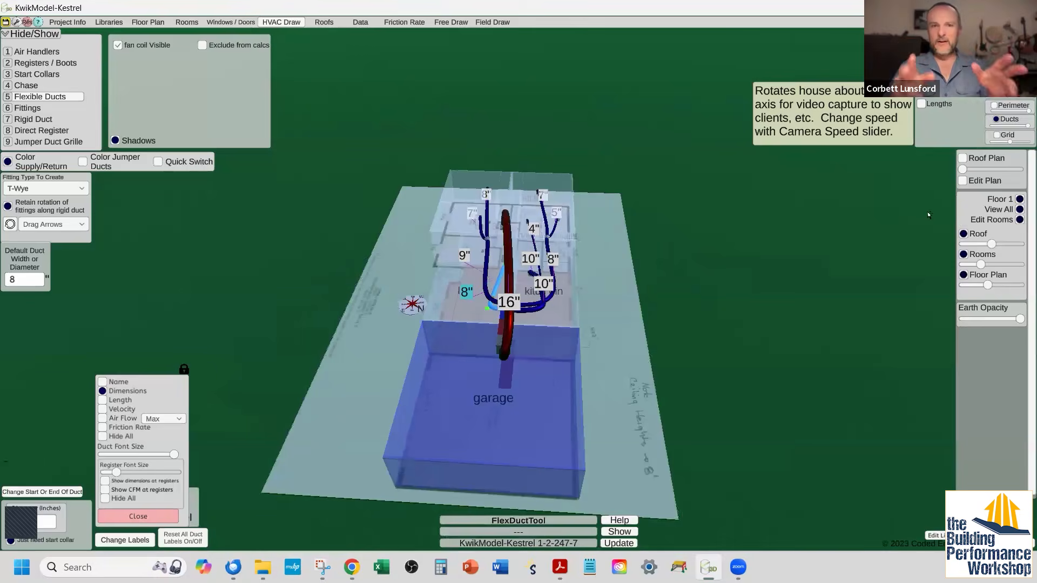
# - Examine the labelled duct layout of the whole house from the living room and bedroom sides
pyautogui.moveTo(604, 372); pyautogui.dragTo(689, 396, button='middle')
pyautogui.moveTo(596, 351); pyautogui.dragTo(659, 389, button='middle')
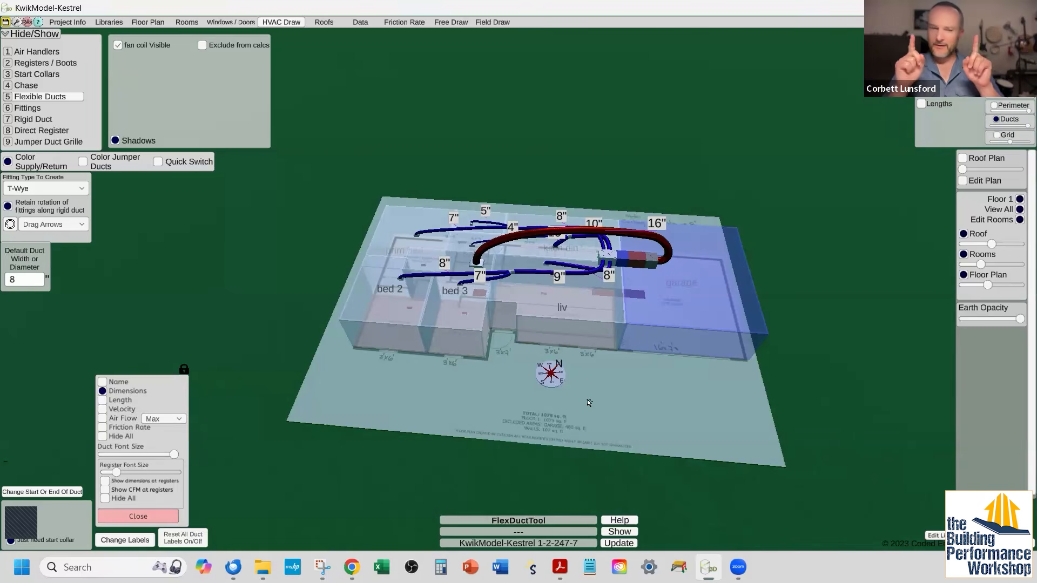
pyautogui.moveTo(531, 373); pyautogui.dragTo(594, 286, button='middle')
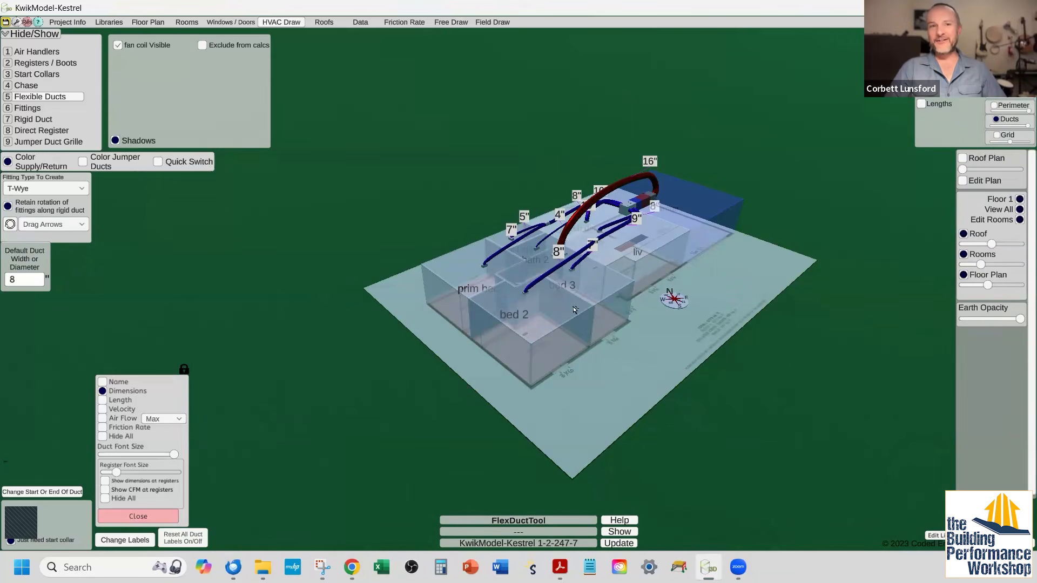
pyautogui.scroll(1, 577, 268)
pyautogui.scroll(1, 577, 269)
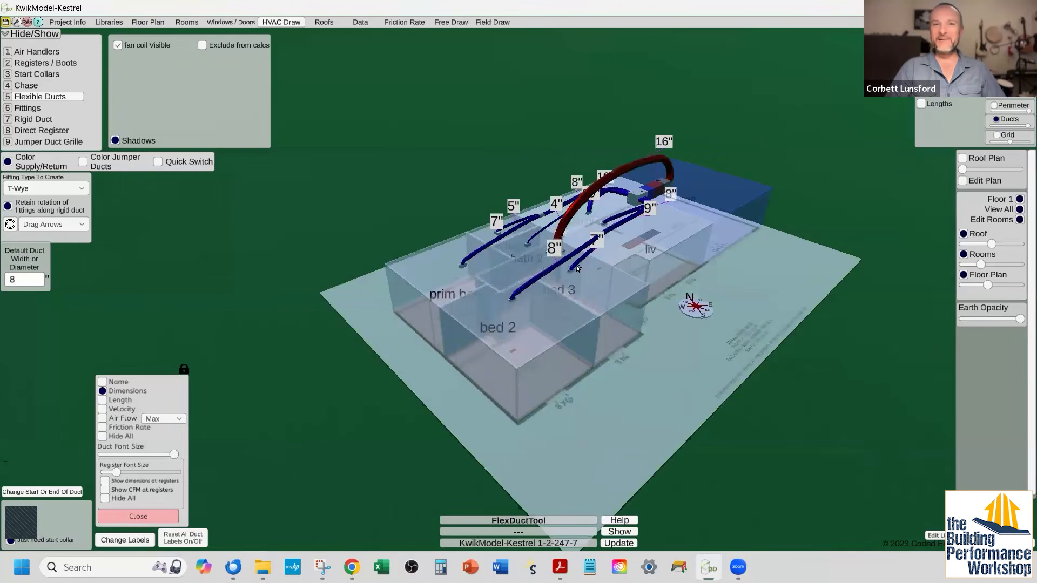
pyautogui.scroll(-1, 577, 270)
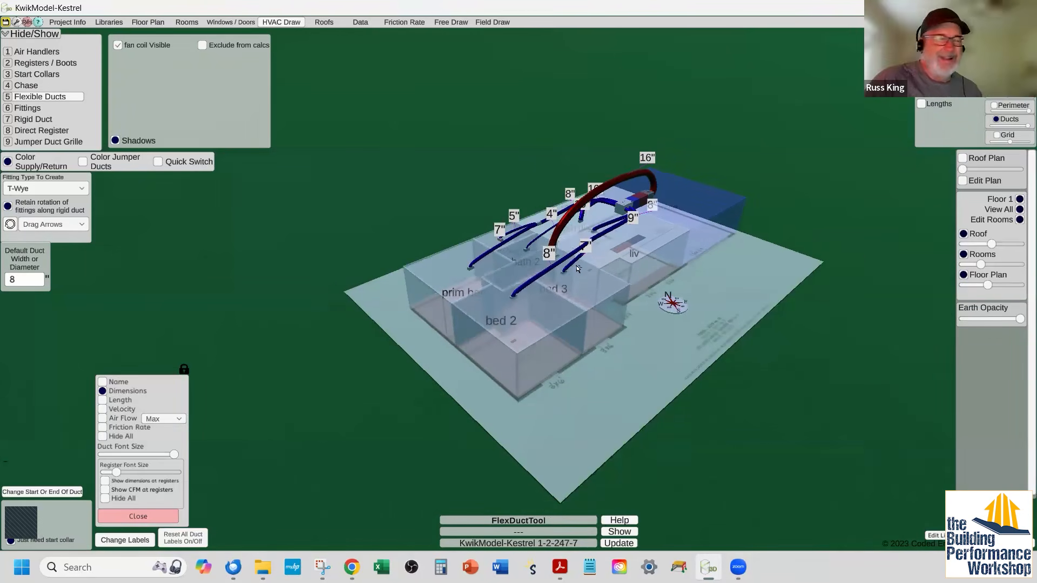